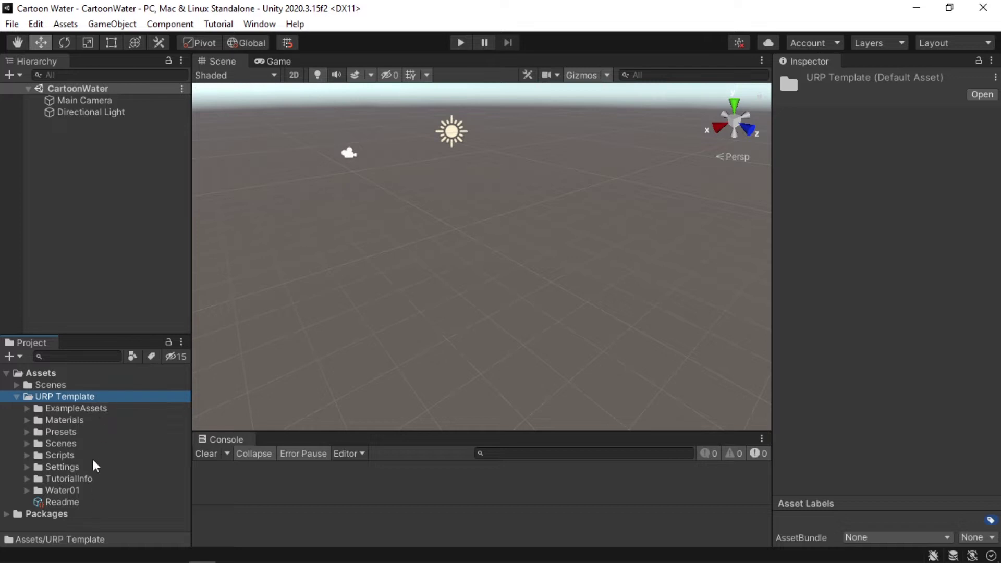
Add a 3D plane to the scene and name it Water
right_click(134, 183)
mouse_move(234, 377)
click(303, 441)
text(Water)
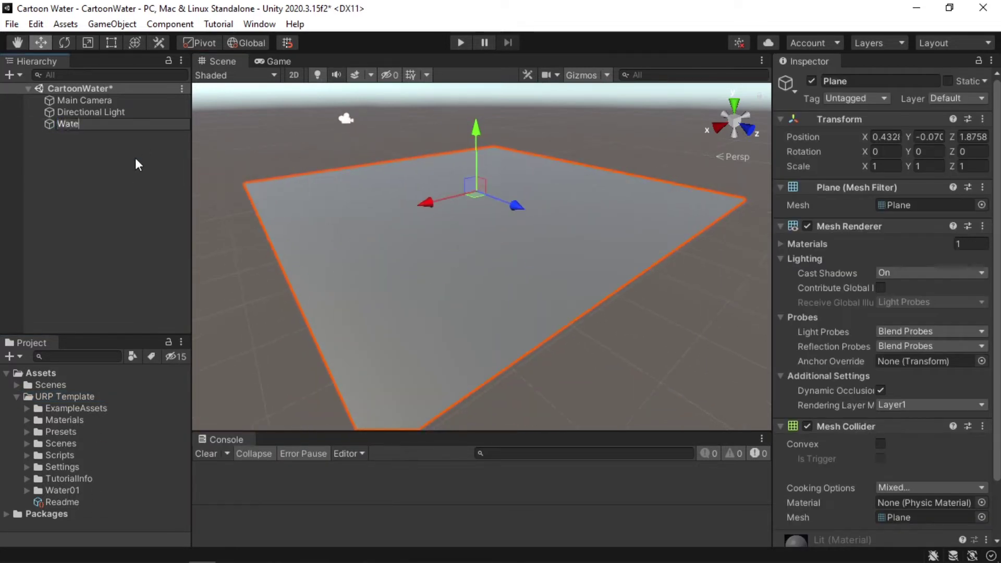
key(Return)
Create a Universal Render Pipeline Lit Shader Graph asset named Water
click(9, 356)
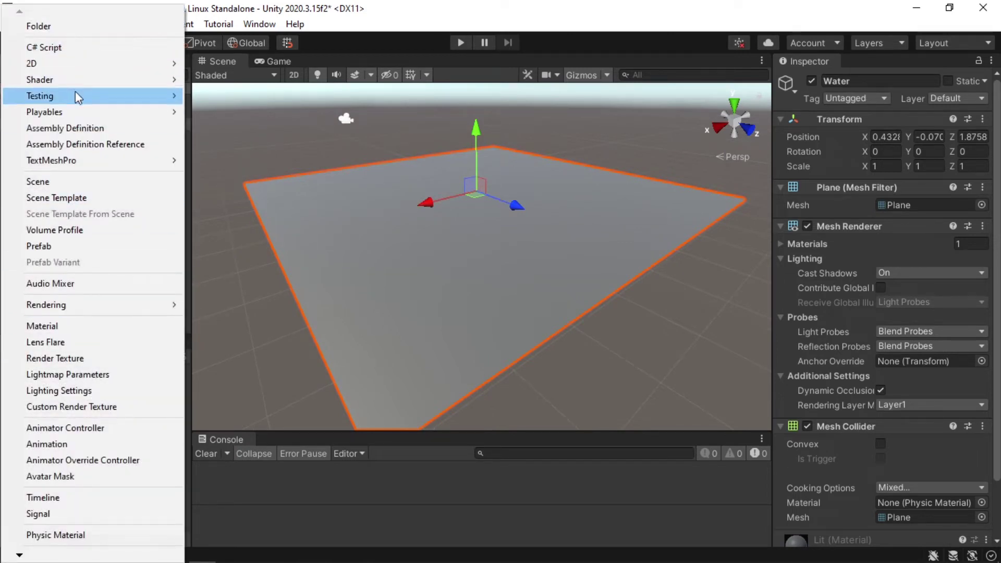
mouse_move(73, 82)
mouse_move(280, 204)
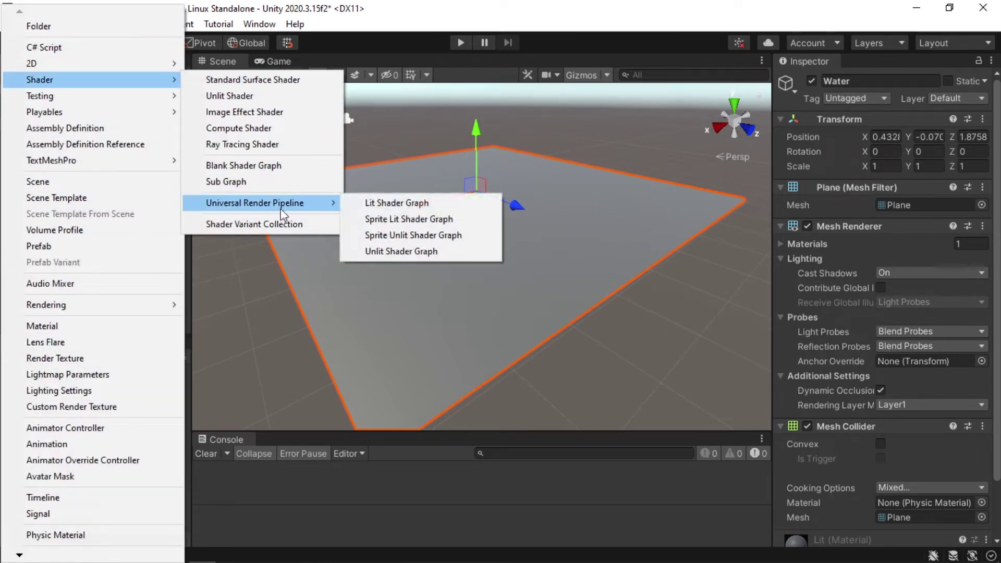
click(383, 203)
text(Water)
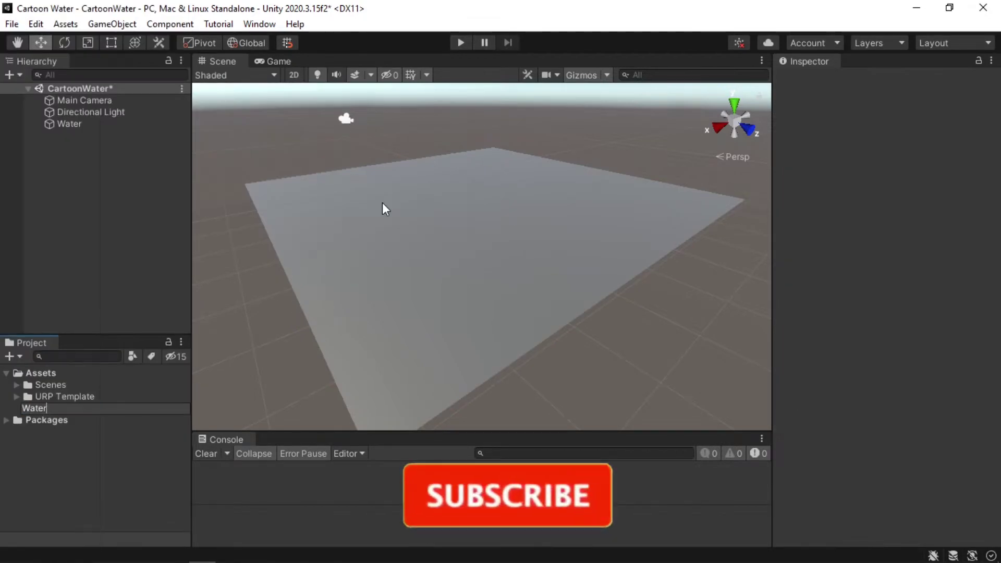
key(Return)
Create a new material from the Water shader graph
right_click(101, 406)
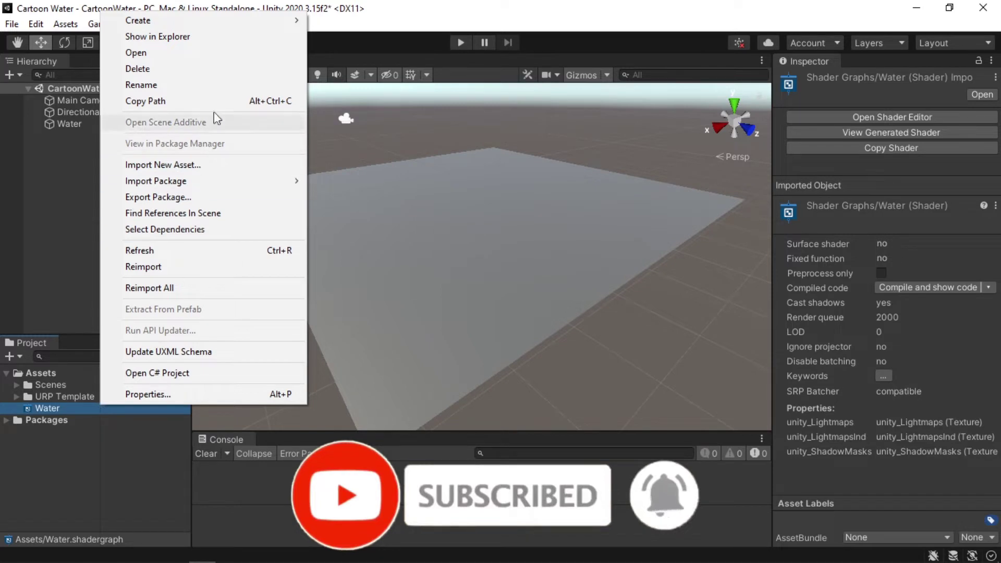
mouse_move(237, 24)
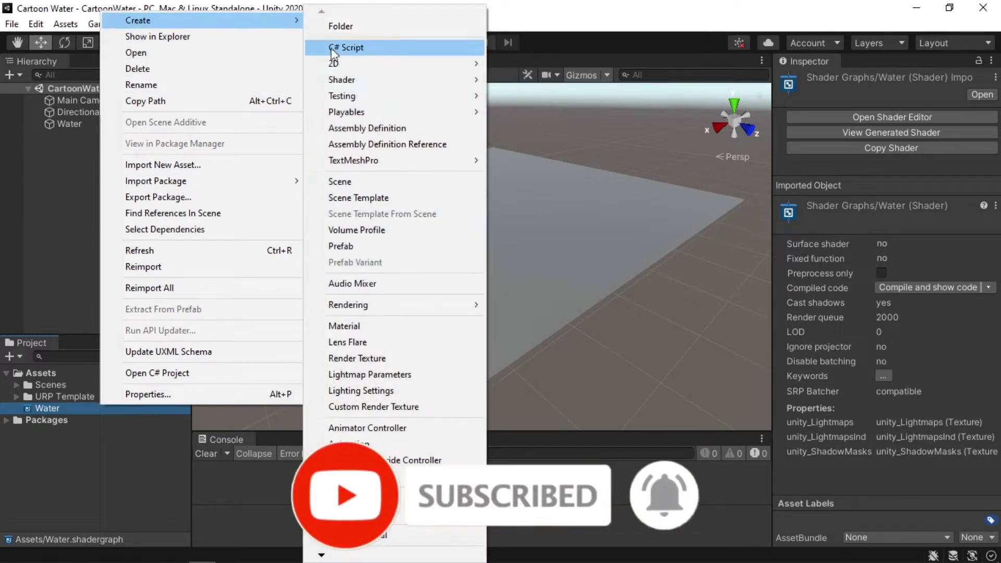
click(393, 324)
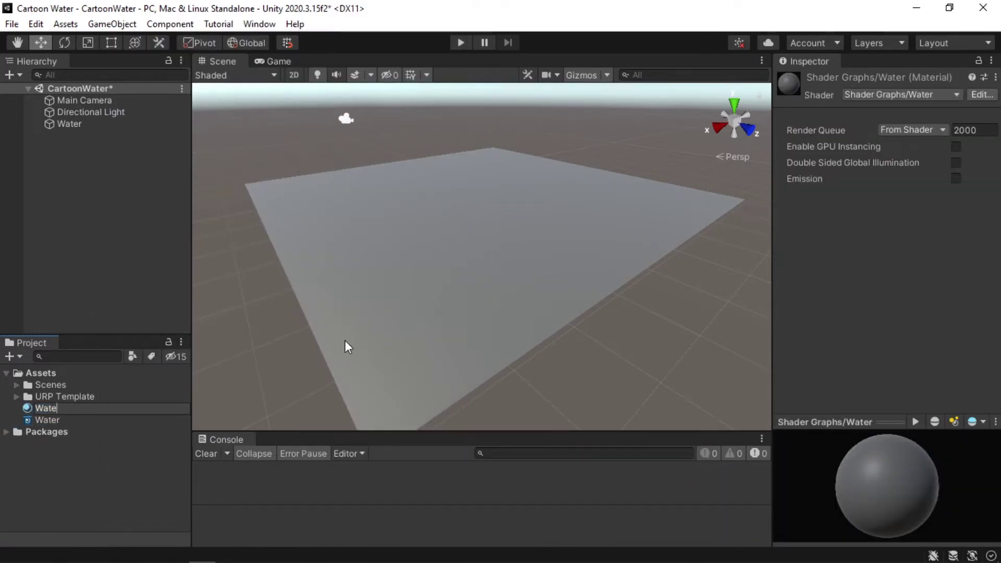
key(Return)
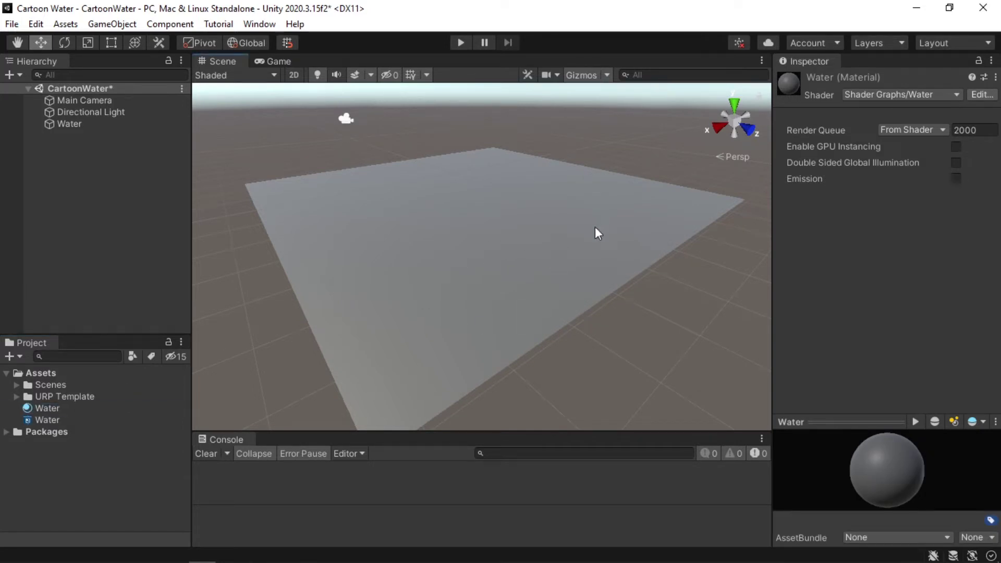
In the UniversalRP-HighQuality asset, enable Depth Texture and set Cascade Count to 1
click(16, 397)
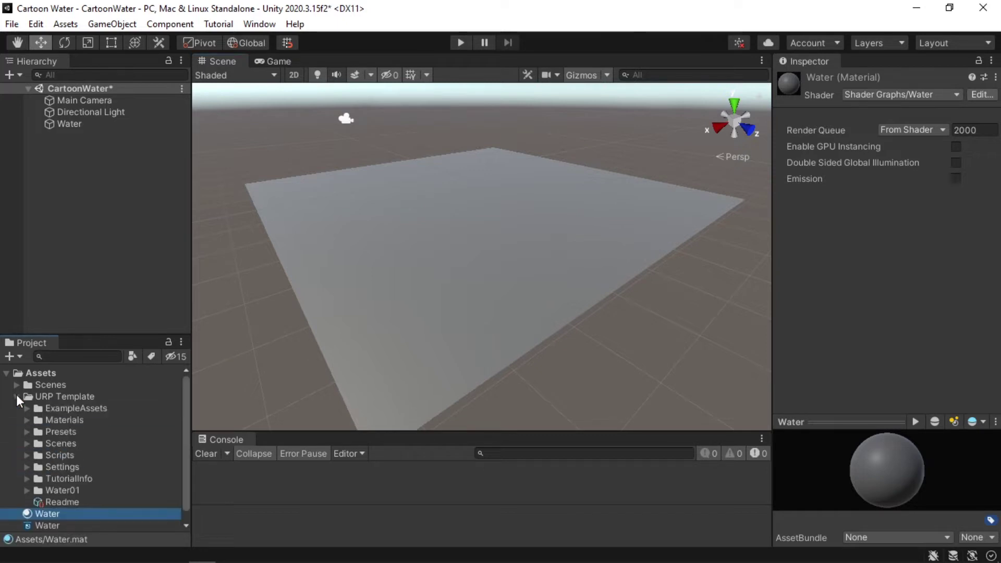
click(30, 466)
click(28, 469)
scroll(104, 469, down, 3)
click(151, 461)
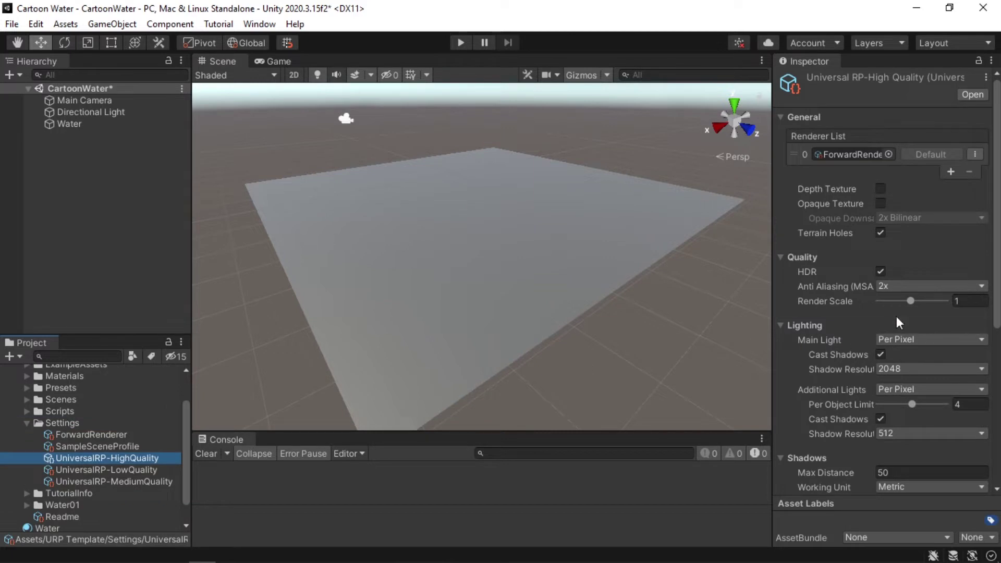
click(879, 188)
scroll(865, 434, down, 5)
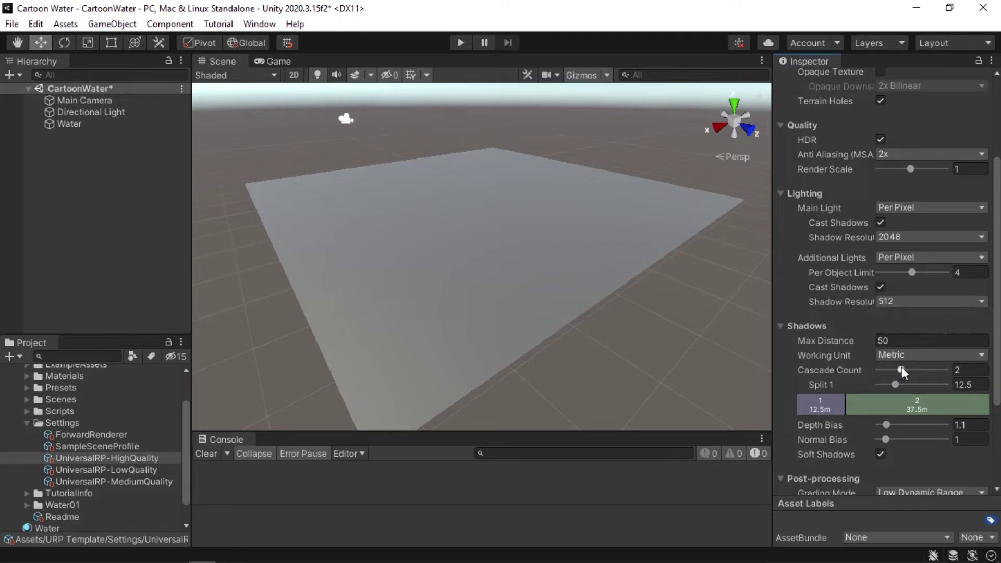
drag(892, 371, 855, 374)
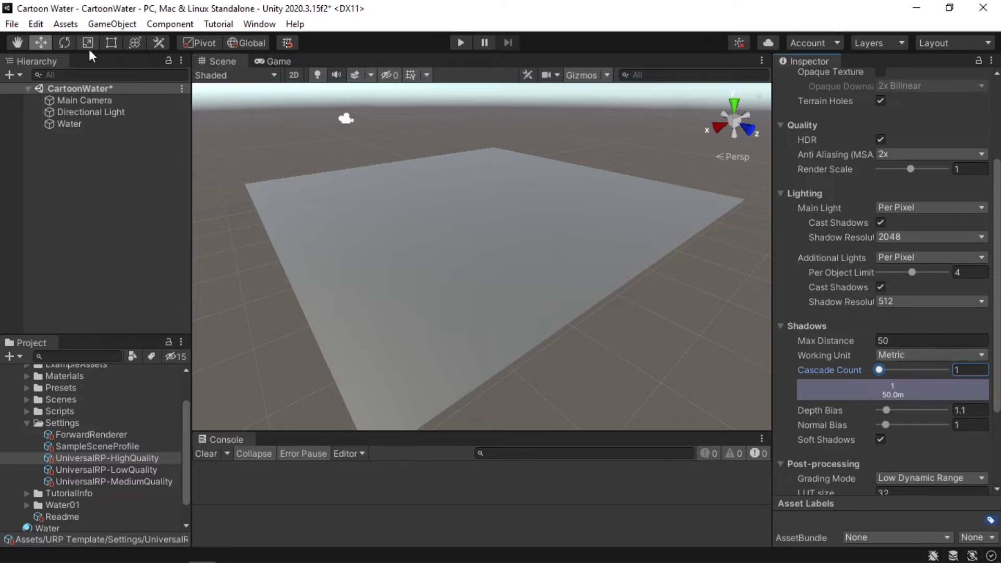
Check the Graphics page in Project Settings for the active pipeline asset
click(33, 23)
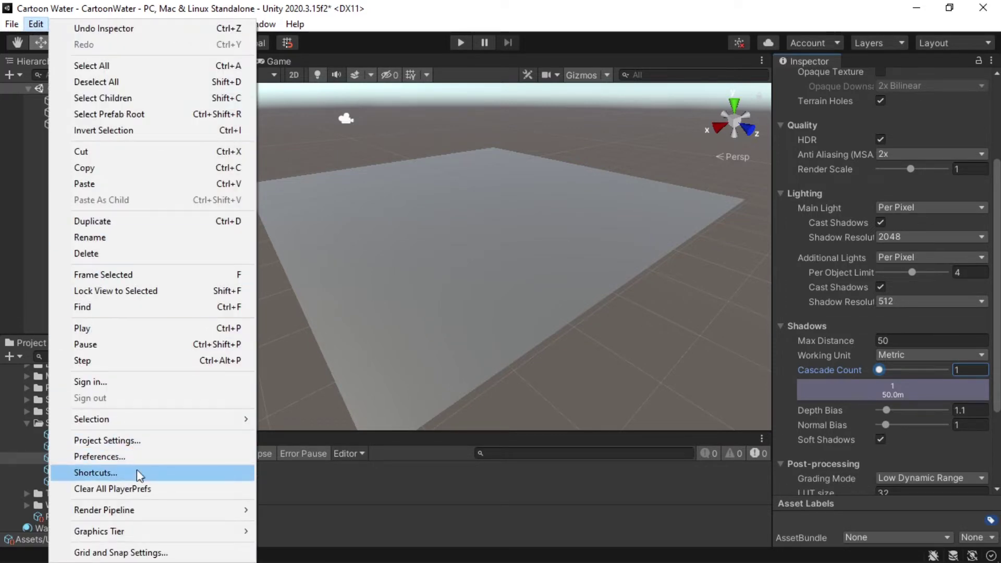
click(119, 441)
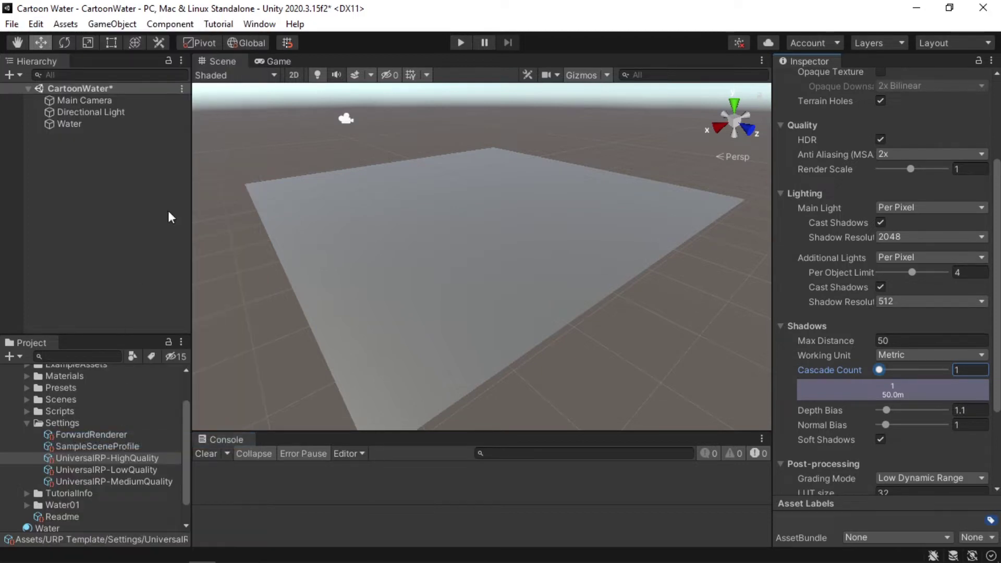
click(280, 125)
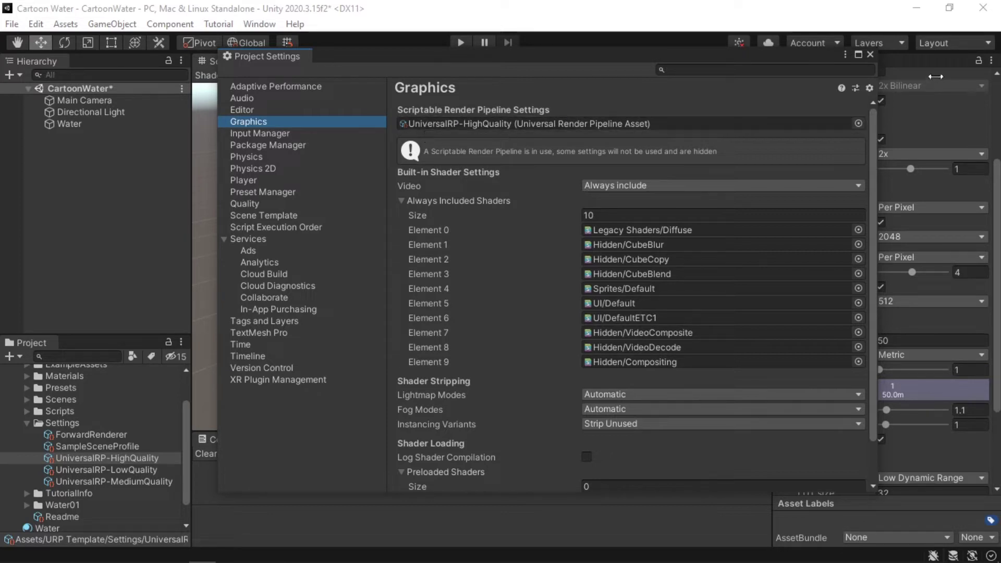
click(869, 55)
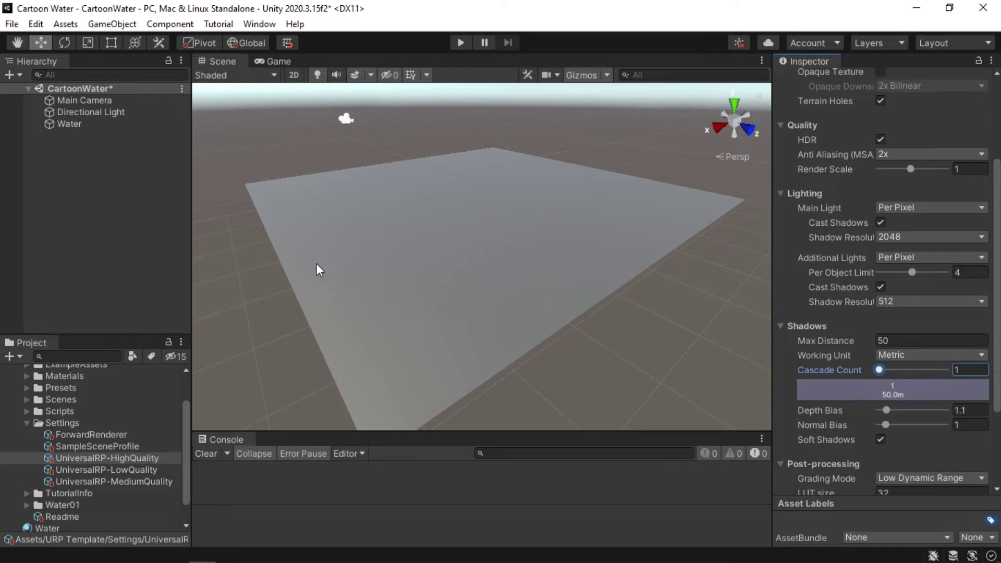
scroll(84, 502, up, 3)
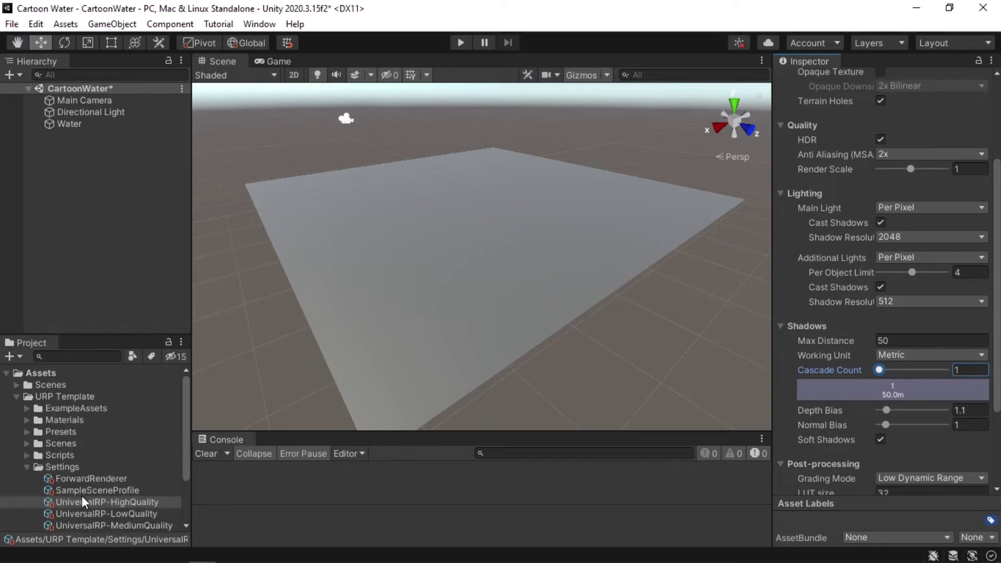
Open the Water shader graph and set its Surface type to Transparent
click(16, 397)
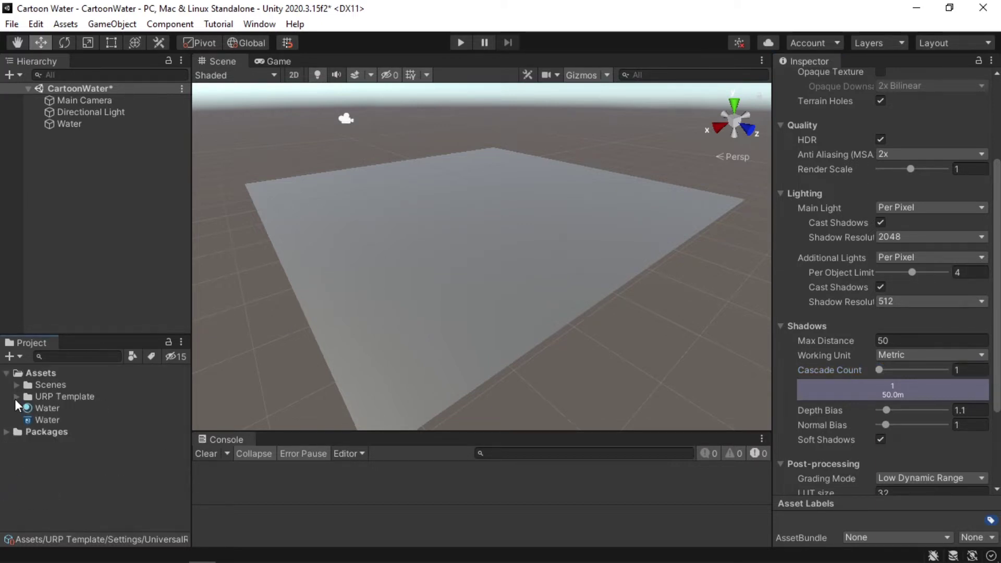
click(54, 421)
double_click(55, 420)
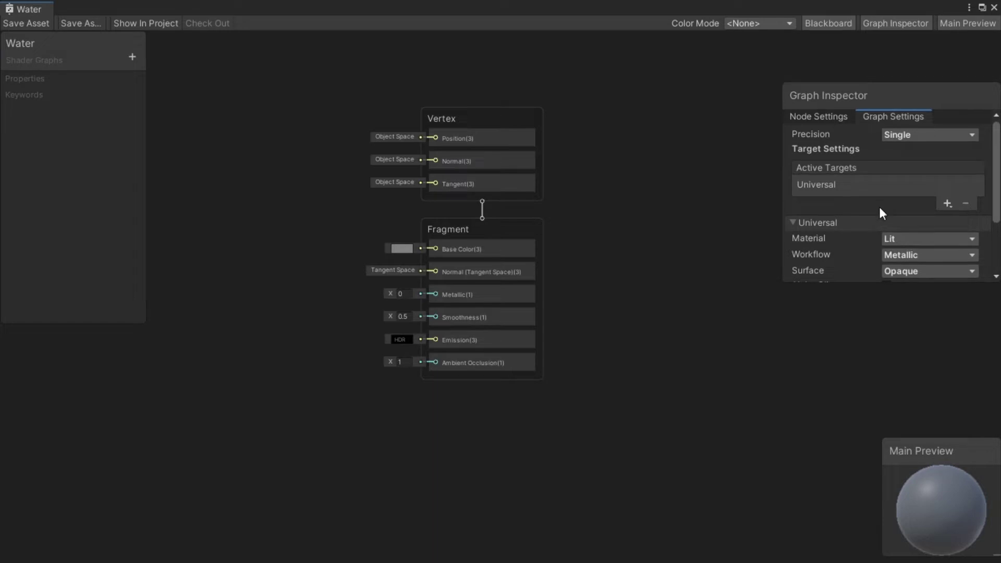
scroll(878, 205, down, 2)
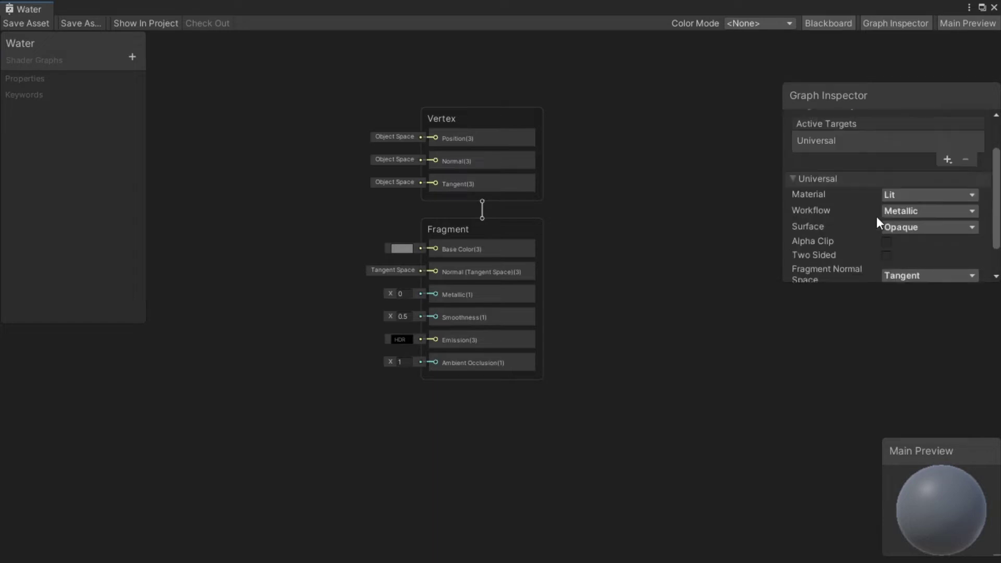
click(932, 224)
click(933, 264)
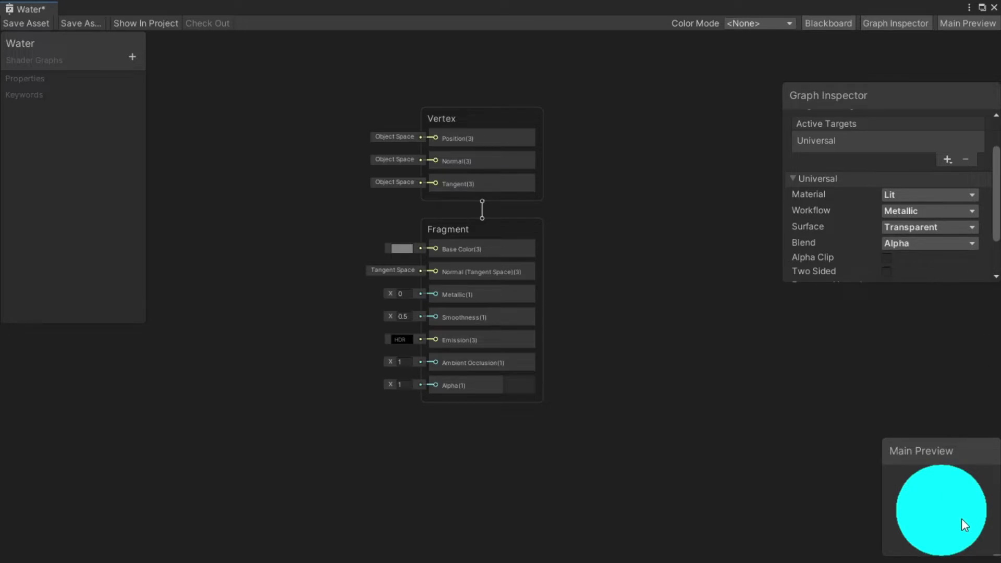
Switch the Main Preview to a Plane custom mesh and rotate it to a diamond view
right_click(943, 505)
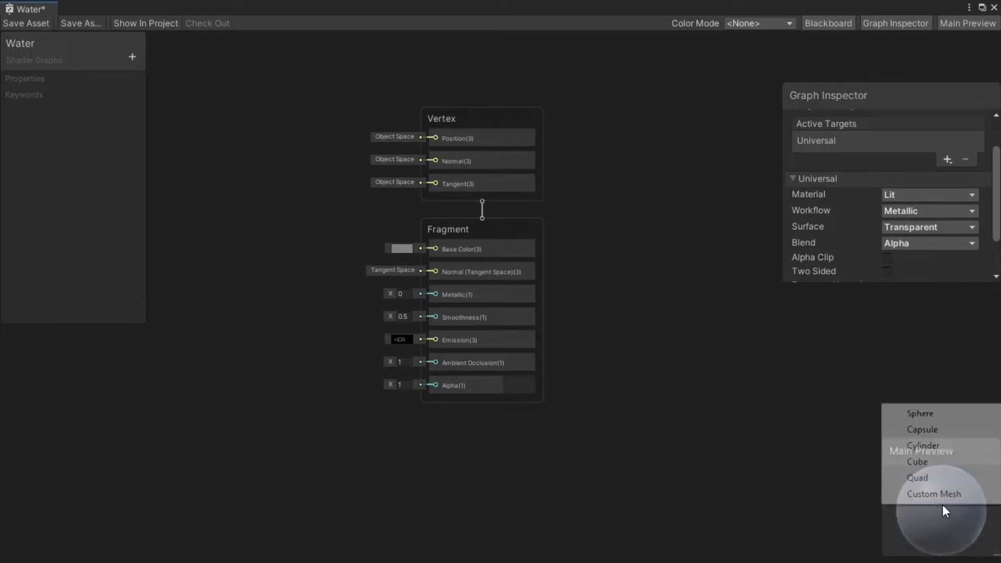
click(940, 494)
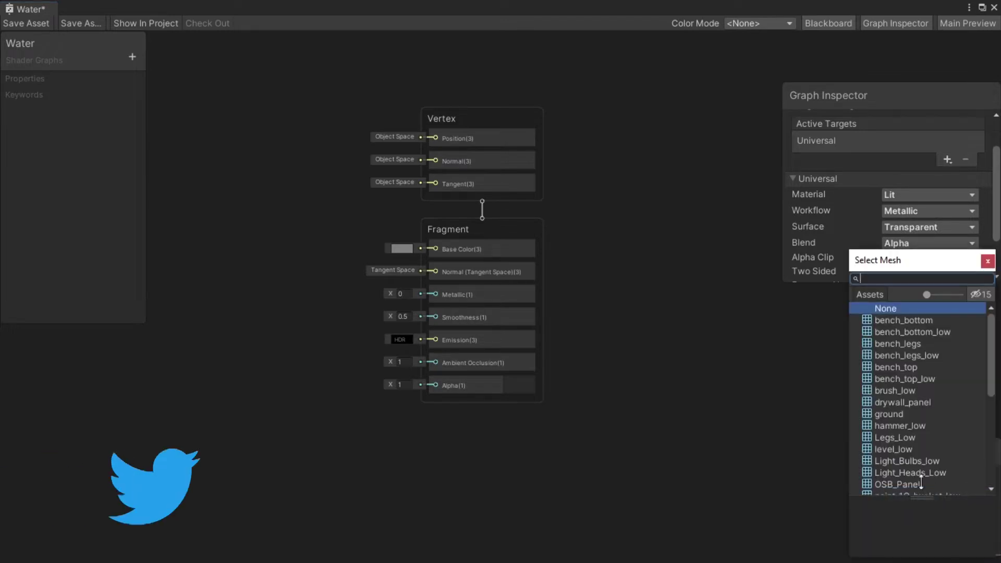
text(pl)
click(909, 331)
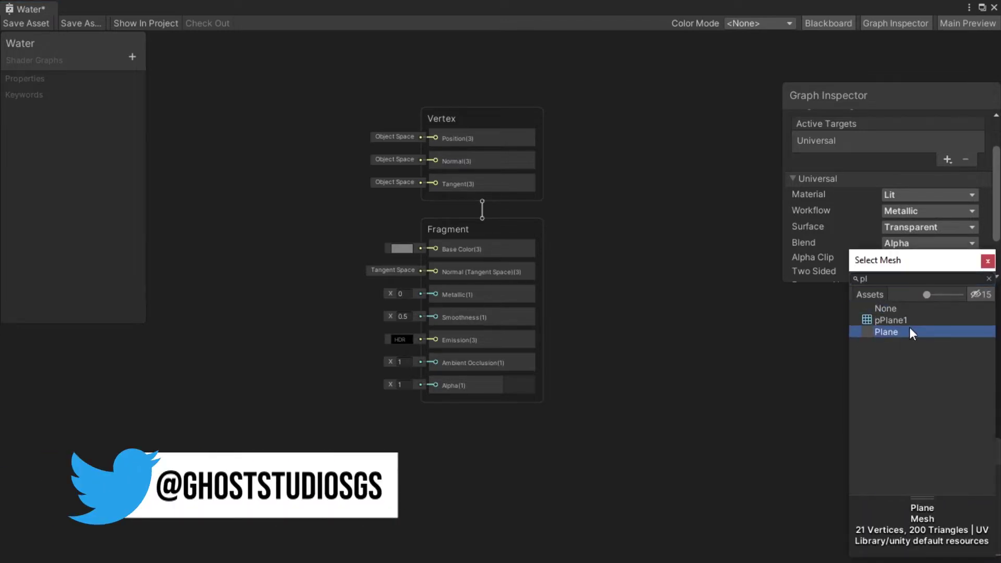
click(907, 332)
drag(942, 520, 953, 520)
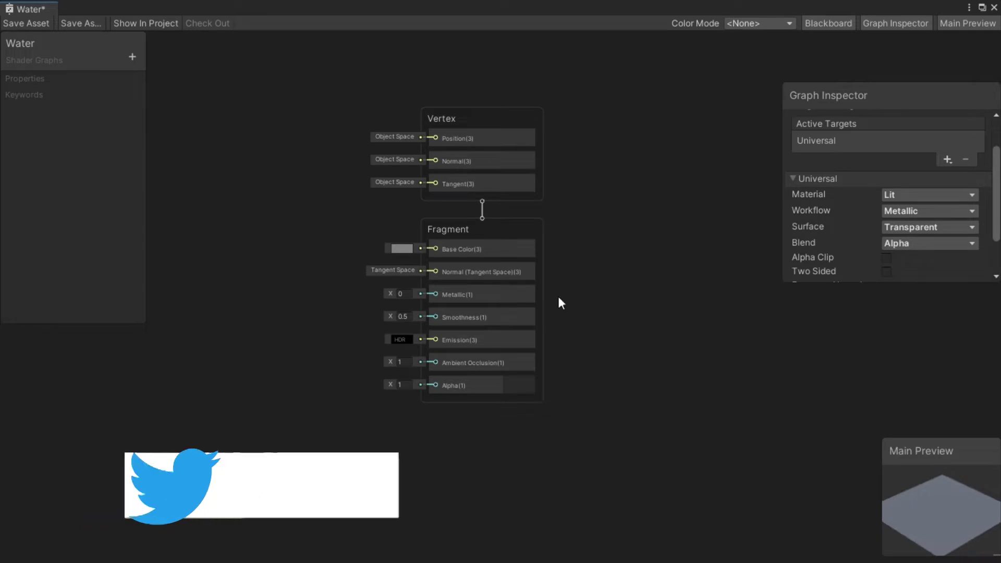
drag(541, 223, 641, 287)
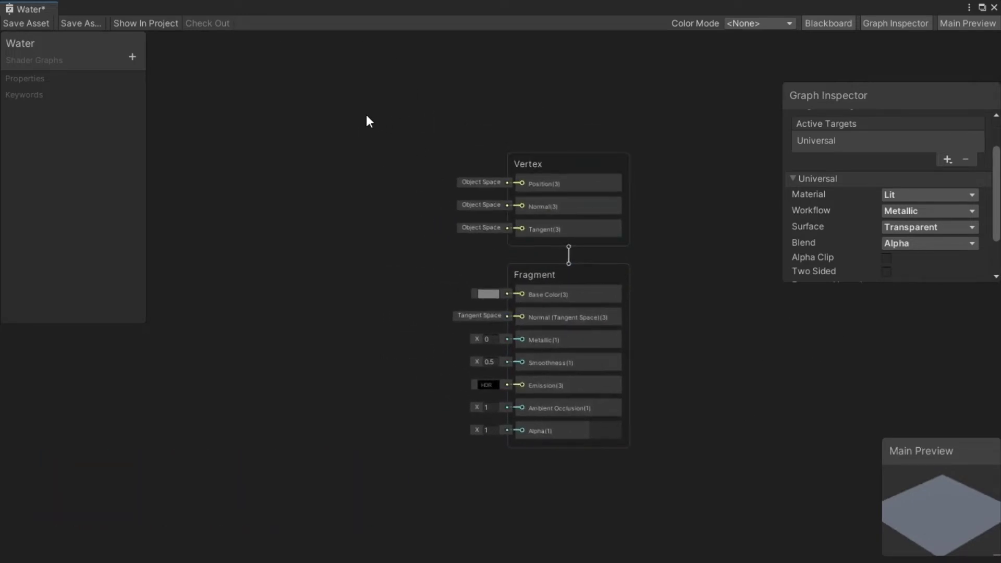
Add a Color property named BaseColor to the Blackboard
click(130, 59)
click(189, 139)
text(Bas)
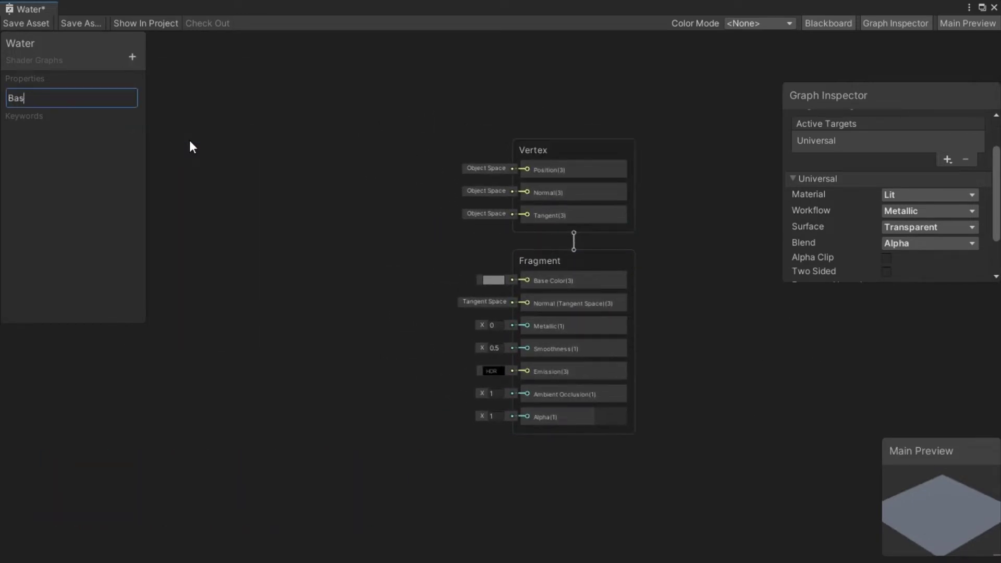
text(eColor)
key(Return)
click(42, 99)
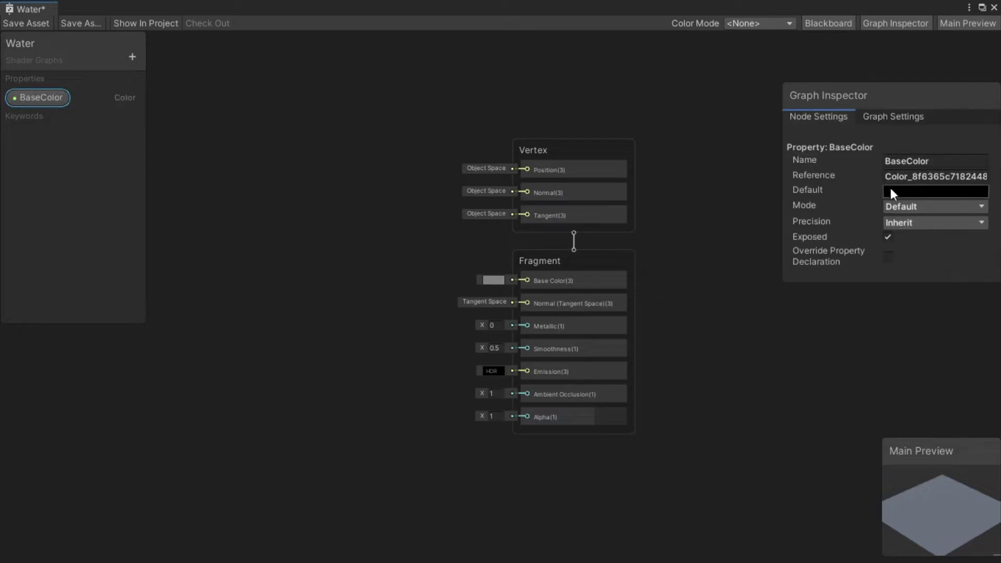
Give BaseColor a bright blue default and connect it to the fragment Base Color
click(891, 190)
drag(929, 284, 931, 249)
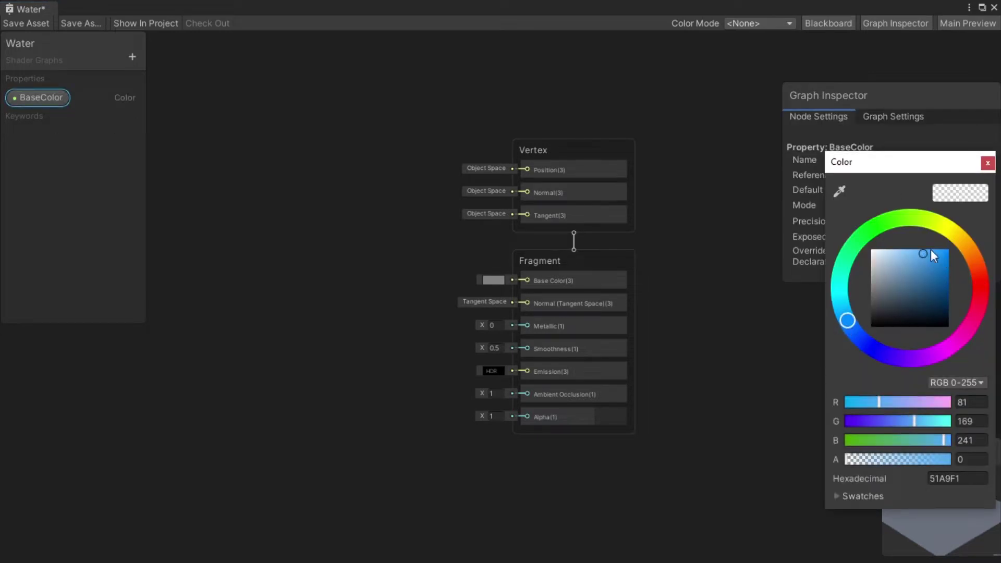
click(842, 208)
drag(42, 97, 527, 280)
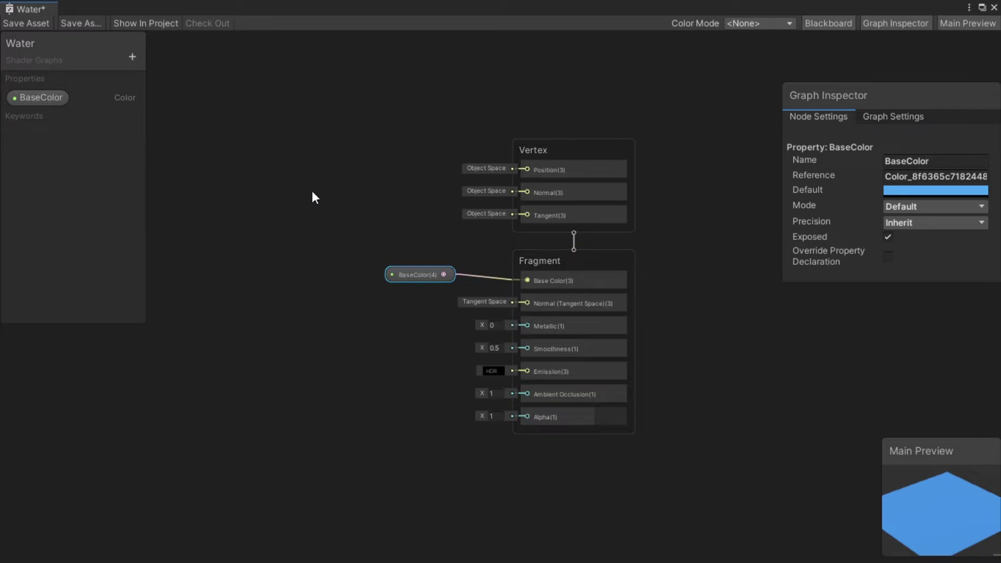
key(space)
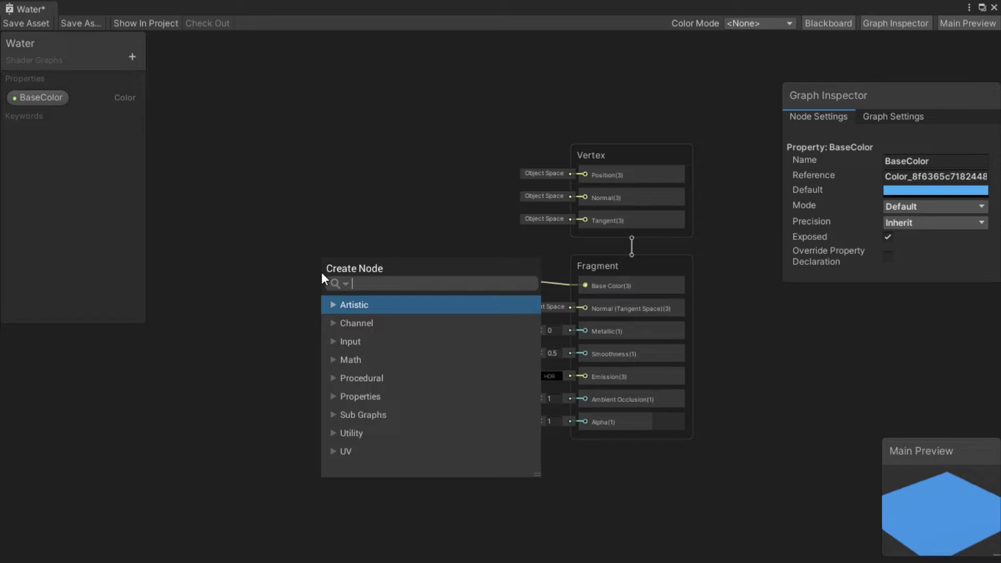
Add a Voronoi noise node and a Time node to the graph
text(vor)
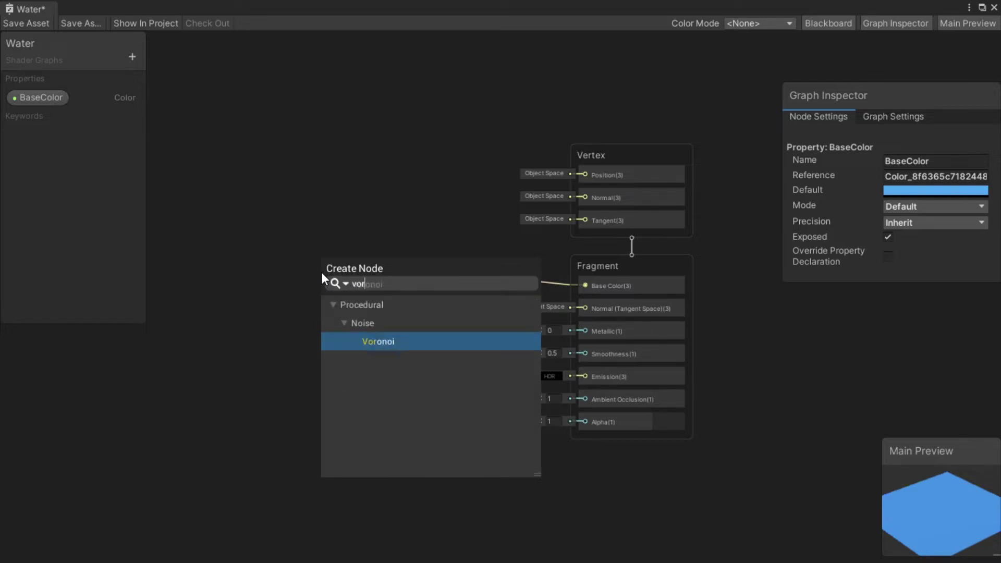
key(Return)
drag(370, 299, 334, 226)
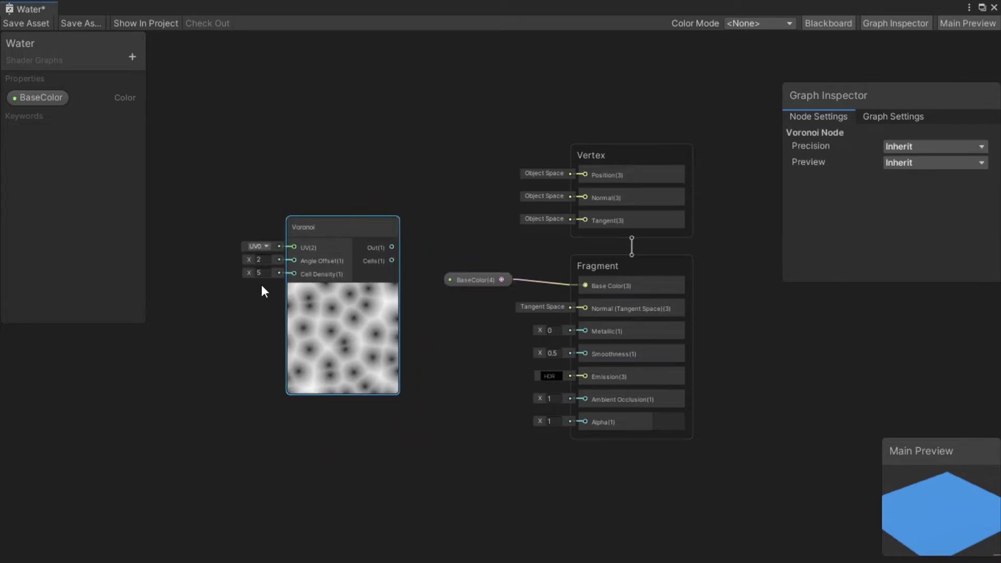
middle_drag(251, 336, 449, 313)
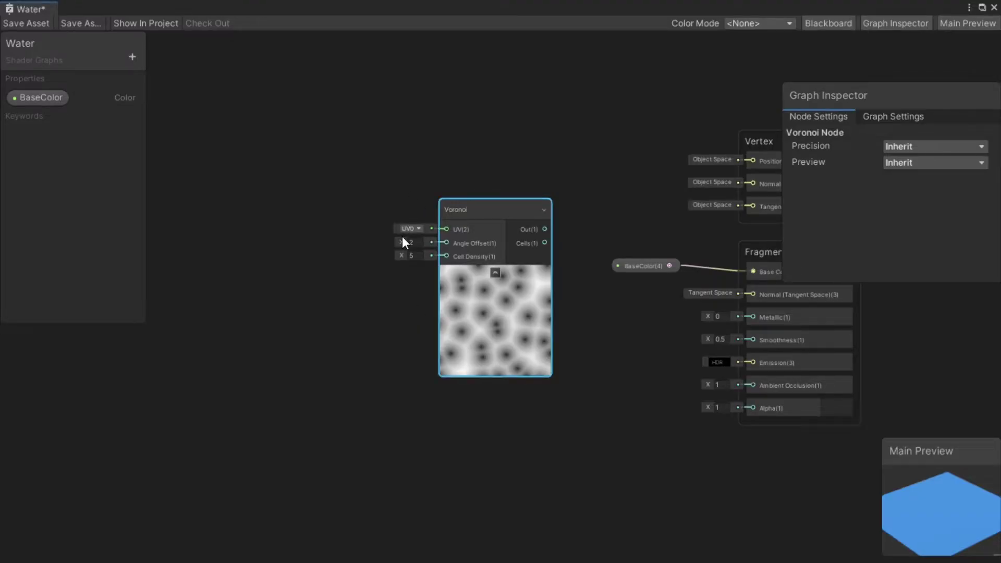
key(space)
text(time)
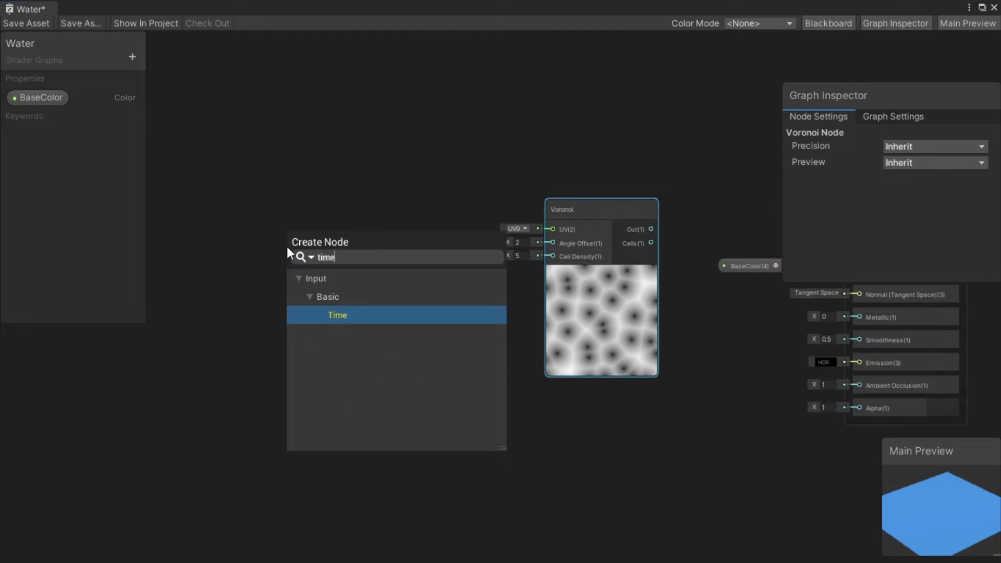
key(Return)
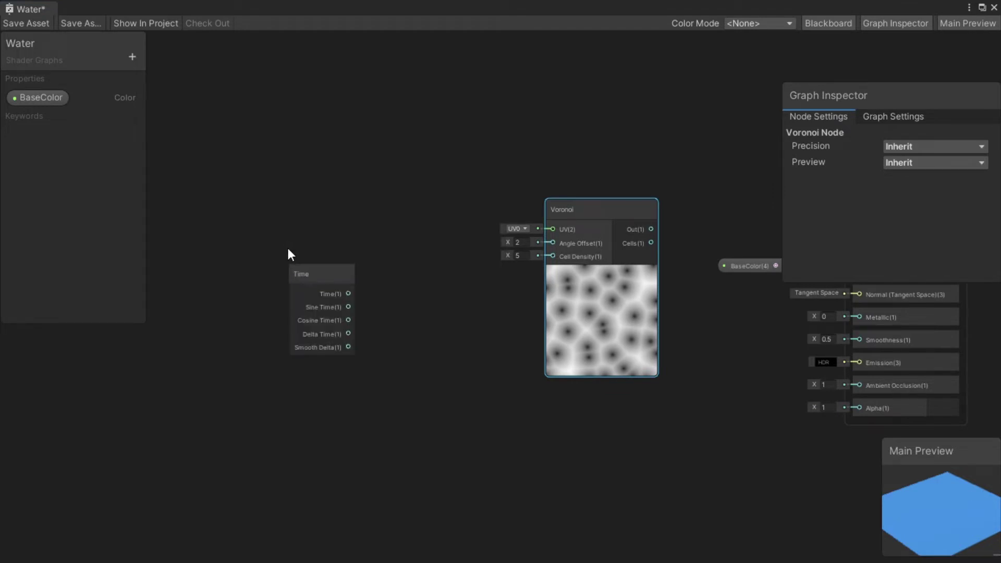
Add a RippleSpeed float (default 2), multiply Time by it, and drive Voronoi Angle Offset
click(133, 56)
click(173, 123)
text(RippleSpeed)
key(Return)
click(45, 118)
click(913, 191)
drag(45, 119, 273, 351)
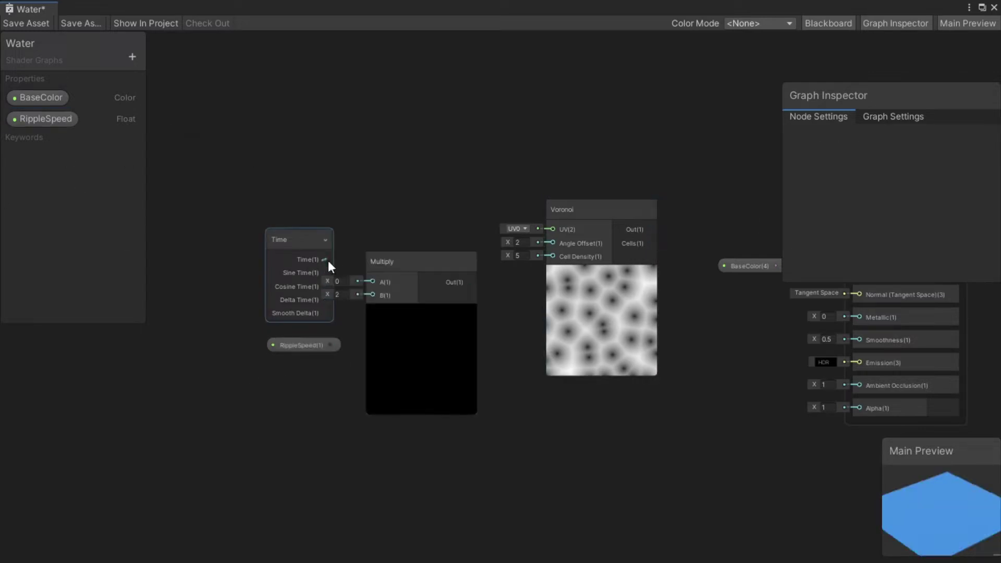
drag(325, 260, 378, 279)
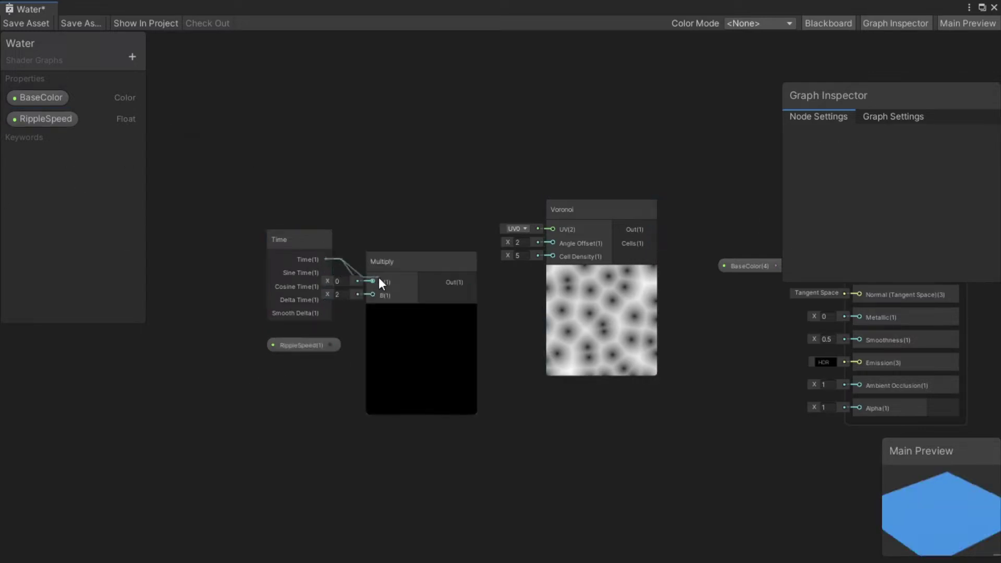
drag(336, 345, 353, 296)
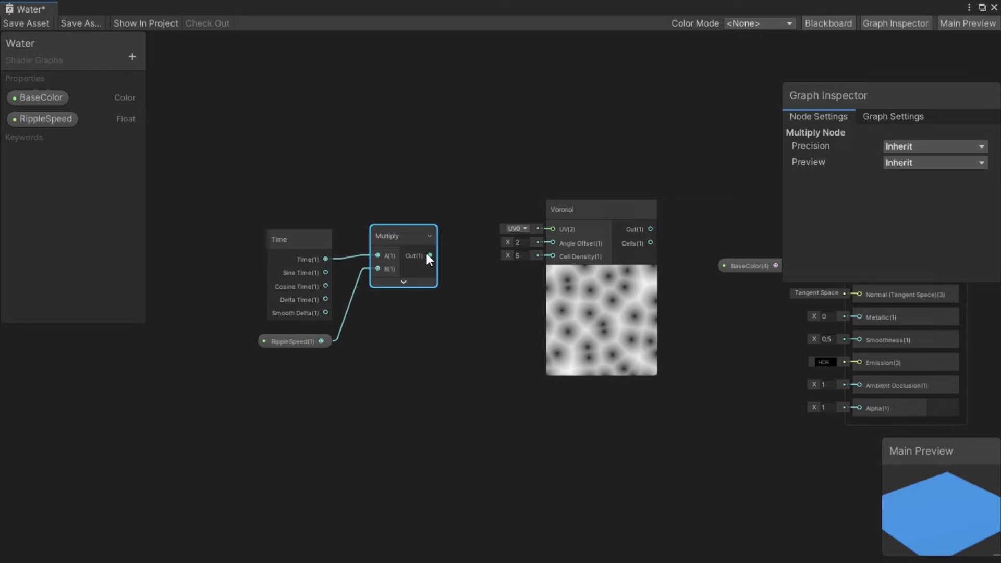
drag(428, 255, 552, 245)
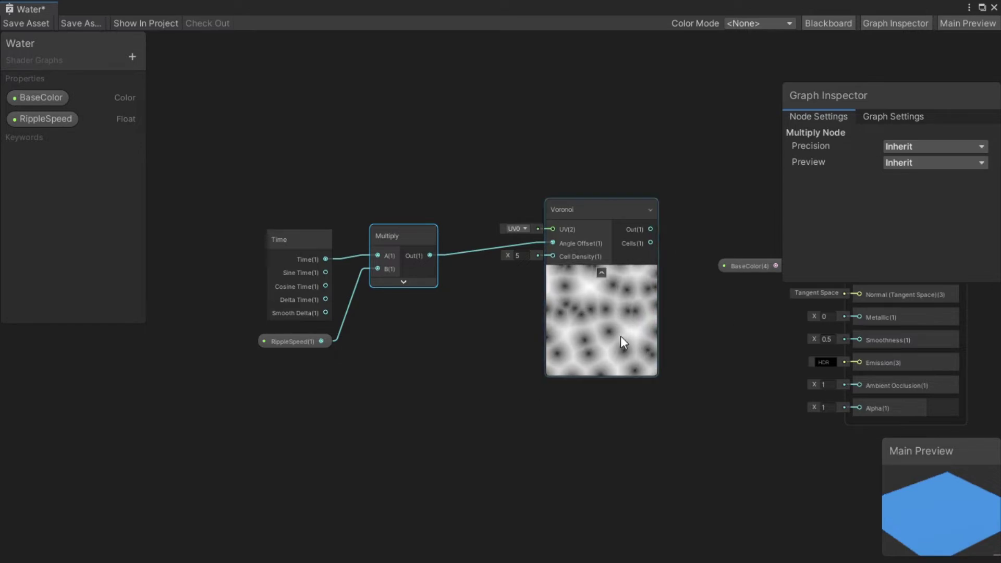
Set Voronoi Cell Density to 10, then wire a new RippleDensity float into it
click(521, 256)
text(1)
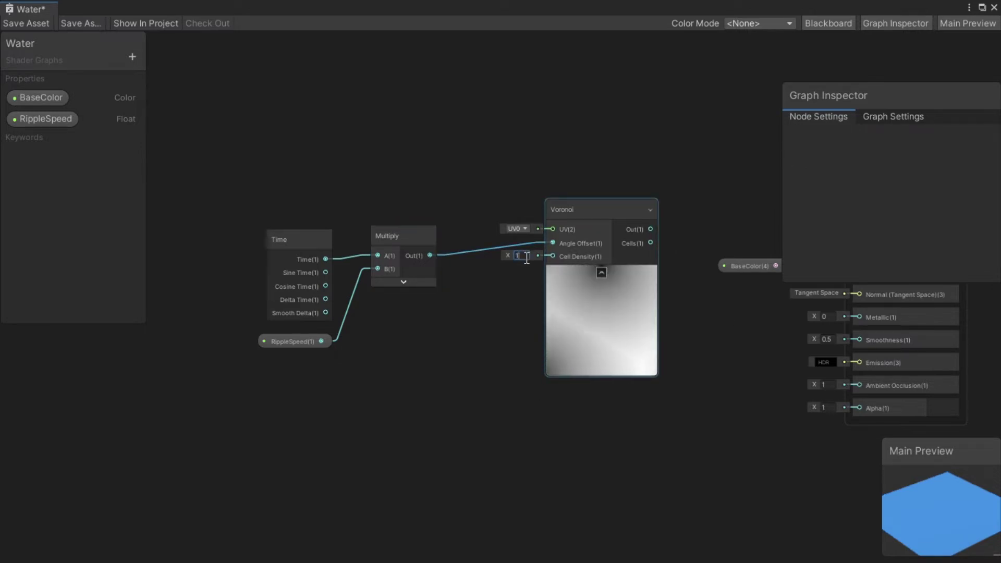
text(0)
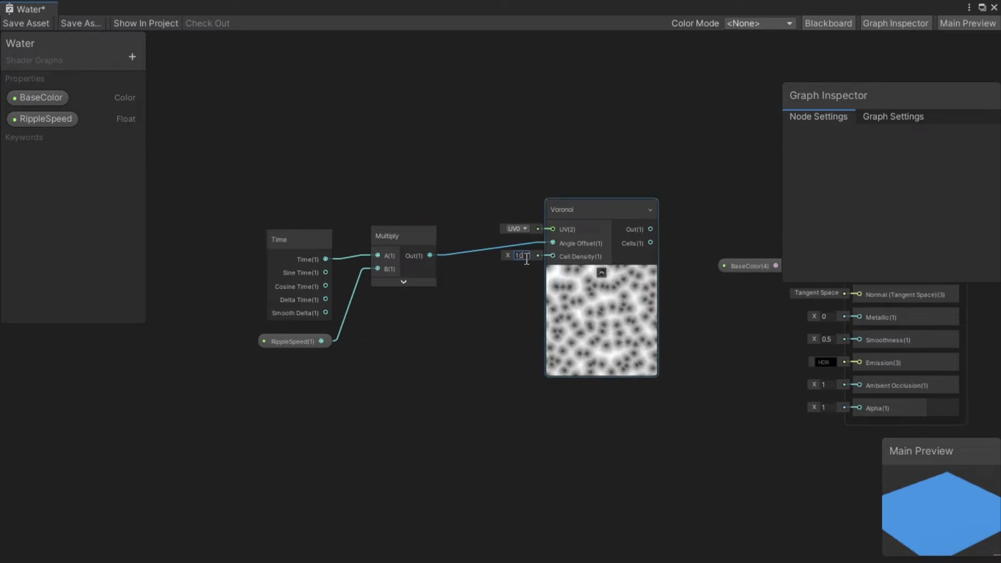
click(132, 56)
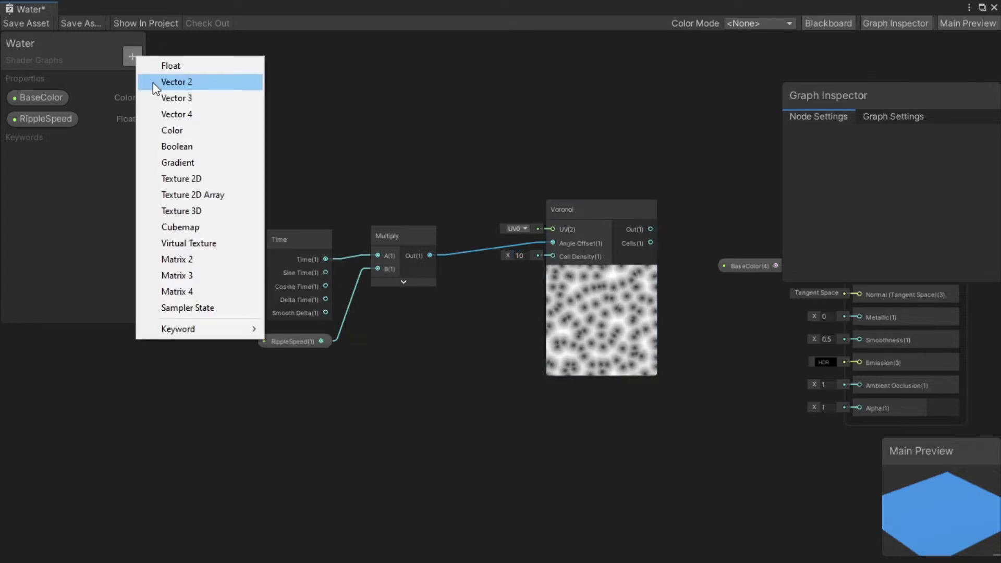
click(184, 65)
text(RippleDensity)
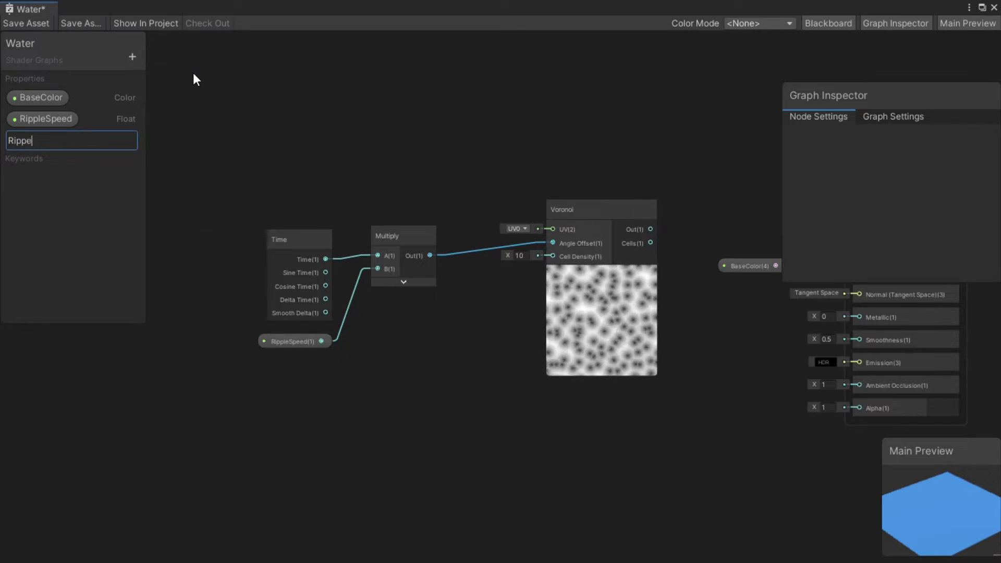
key(Return)
drag(52, 142, 553, 256)
drag(447, 296, 441, 317)
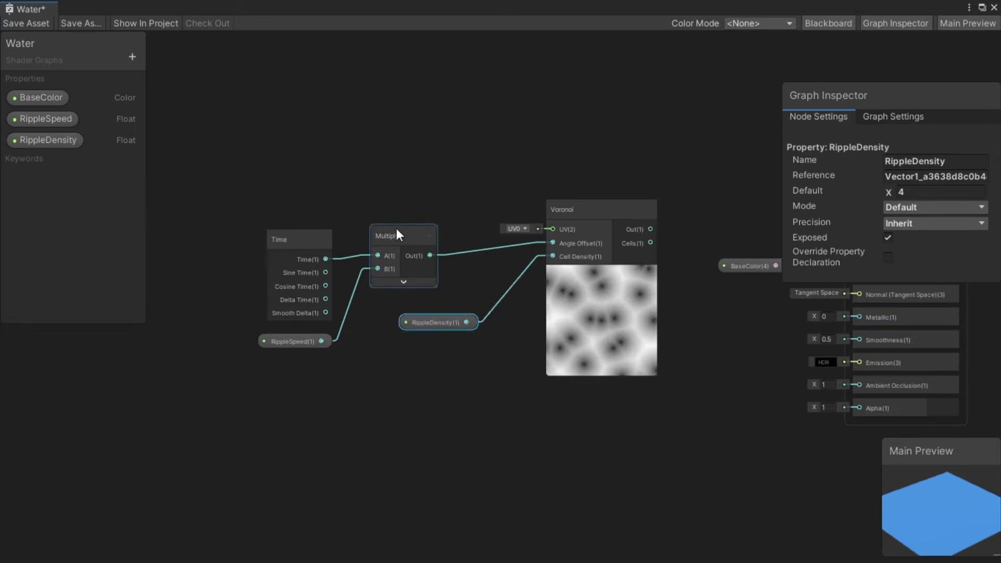
Rearrange the Multiply, Time and property nodes neatly beside the Voronoi node
drag(396, 229, 436, 233)
drag(241, 209, 321, 358)
drag(297, 251, 346, 249)
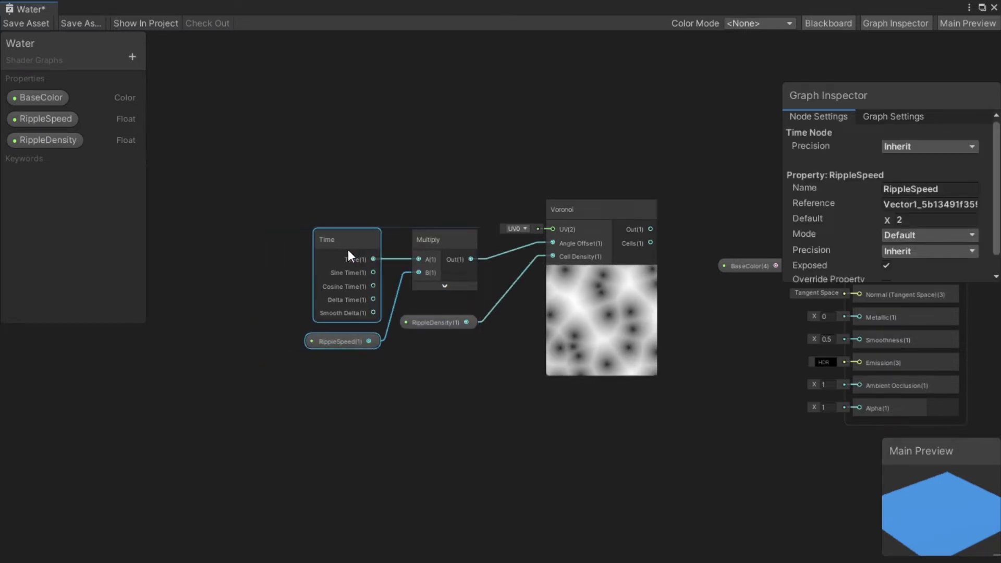
drag(277, 163, 440, 362)
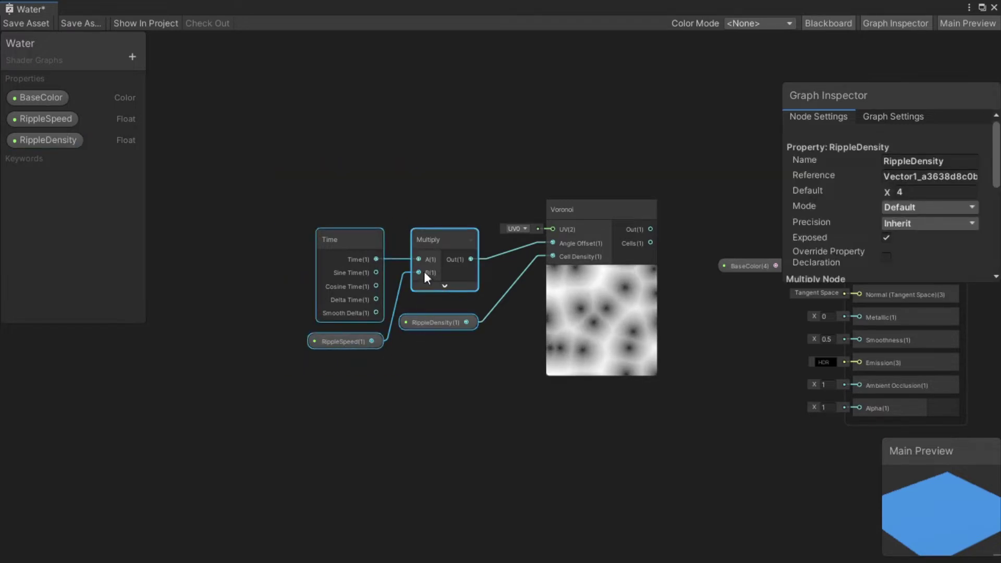
drag(429, 233, 444, 238)
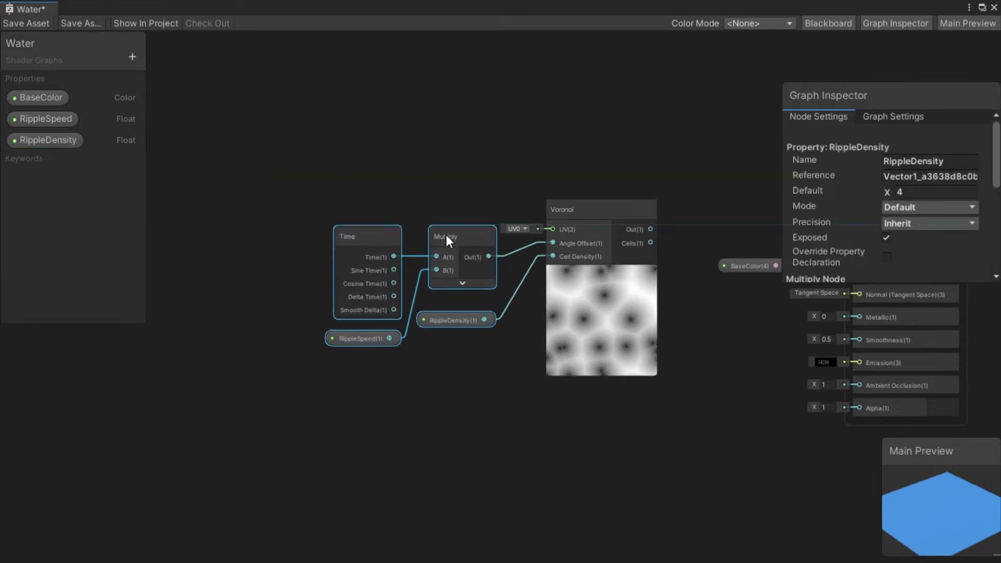
scroll(407, 342, up, 1)
click(408, 342)
scroll(411, 338, up, 3)
scroll(411, 338, up, 4)
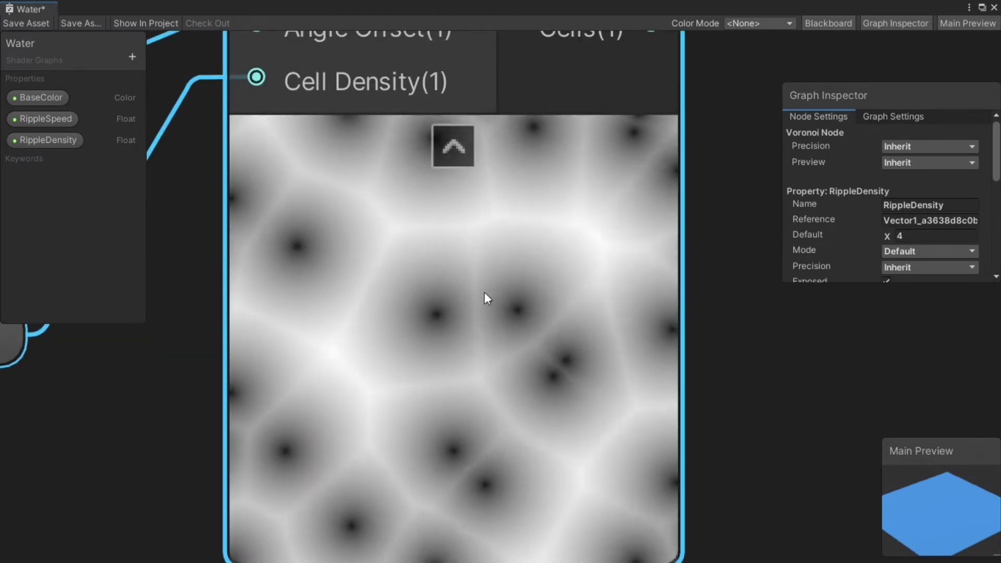
scroll(567, 340, down, 3)
scroll(573, 340, down, 5)
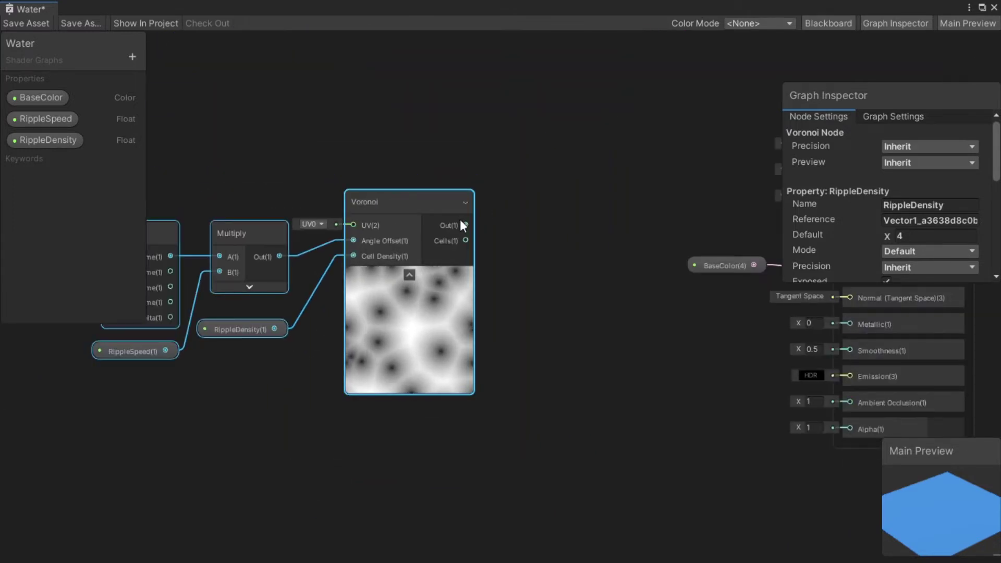
Add a Power node fed by the Voronoi output with exponent B set to 8
key(space)
text(power)
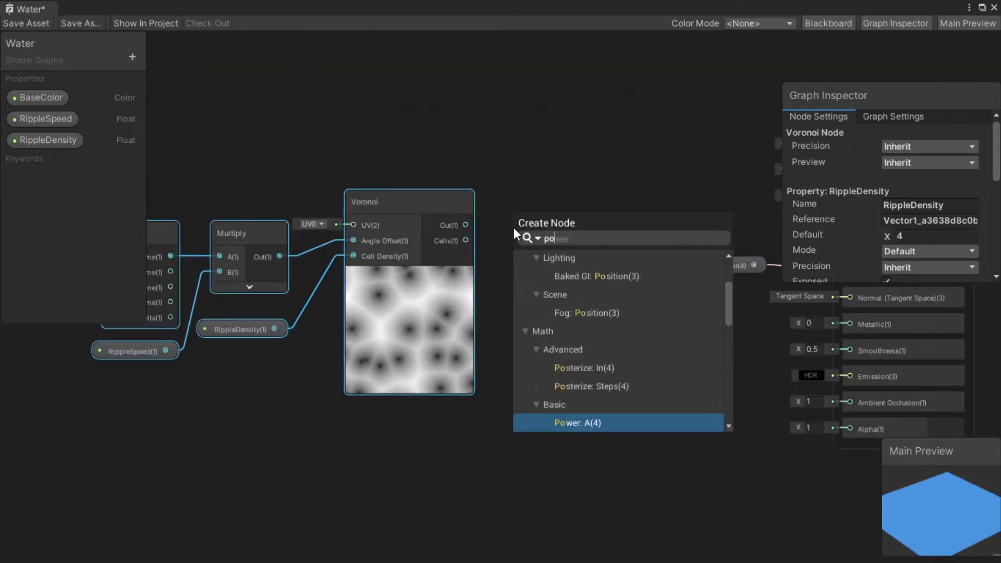
key(Return)
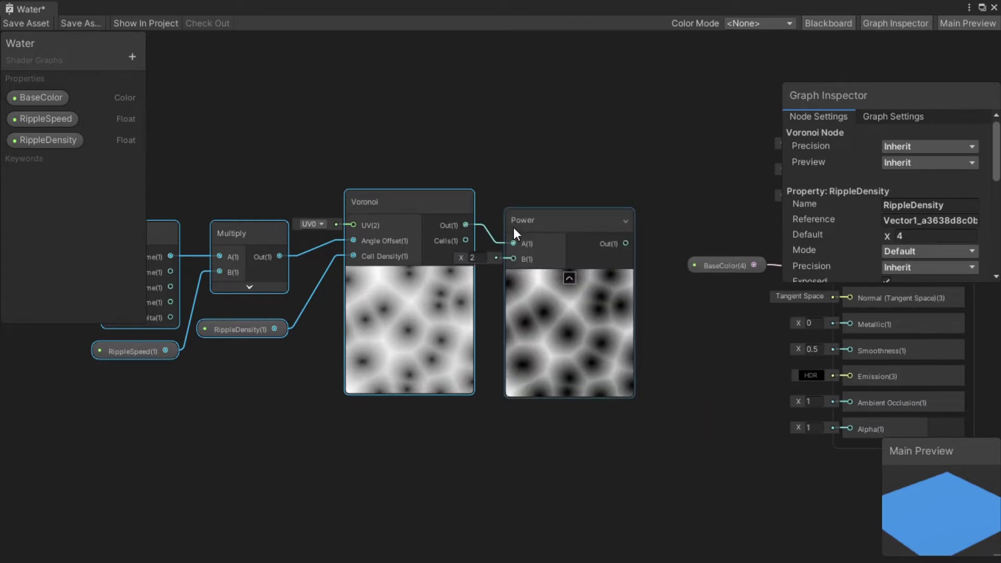
drag(575, 224, 576, 205)
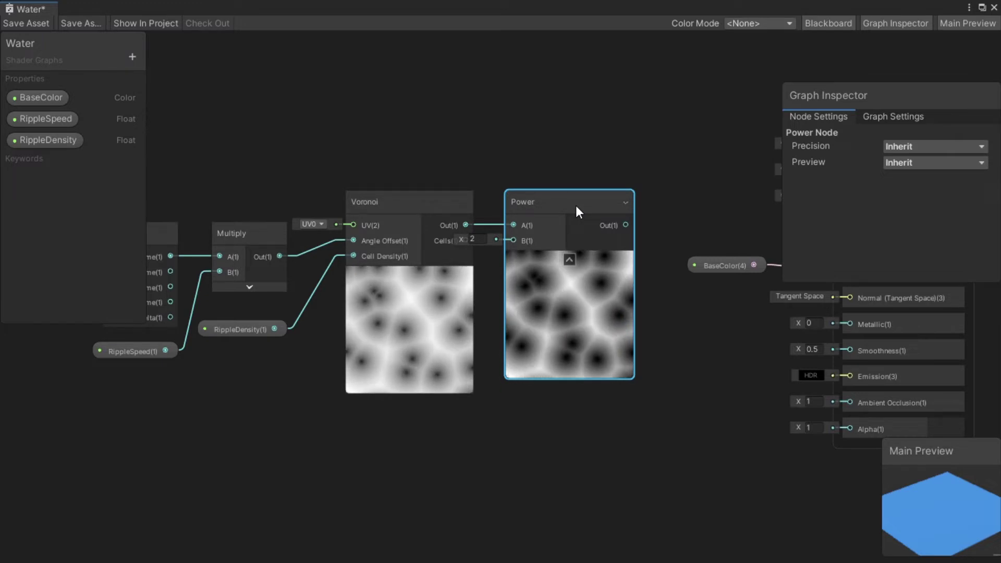
click(475, 240)
text(8)
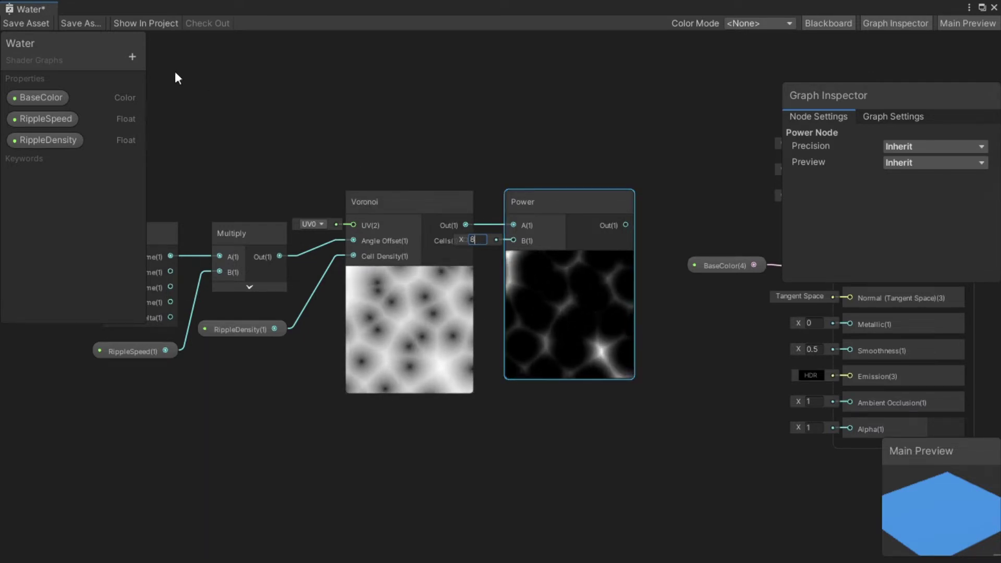
Create a RippleSilmness float property and wire it into the Power node's B input
click(131, 57)
click(152, 73)
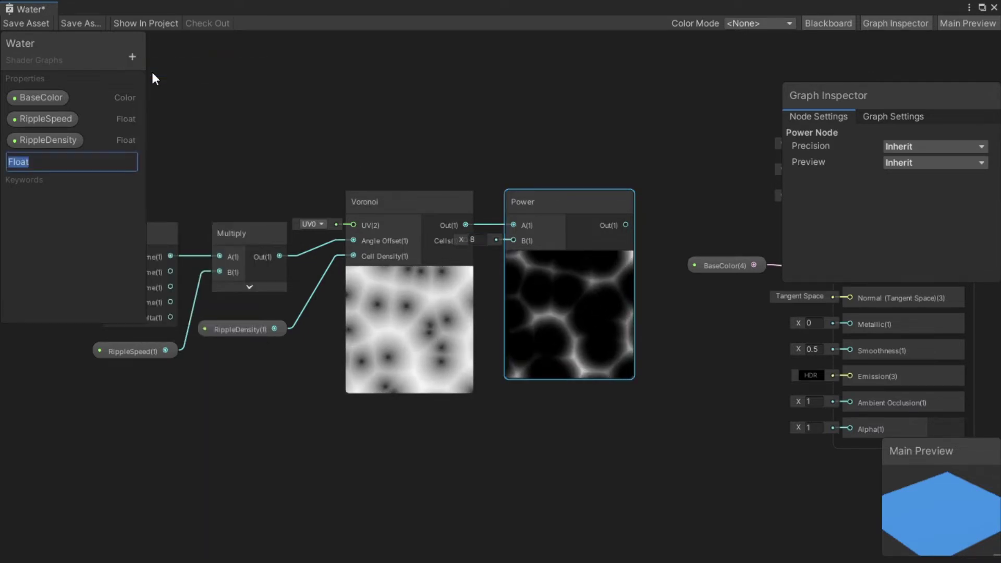
text(RippleSilmness)
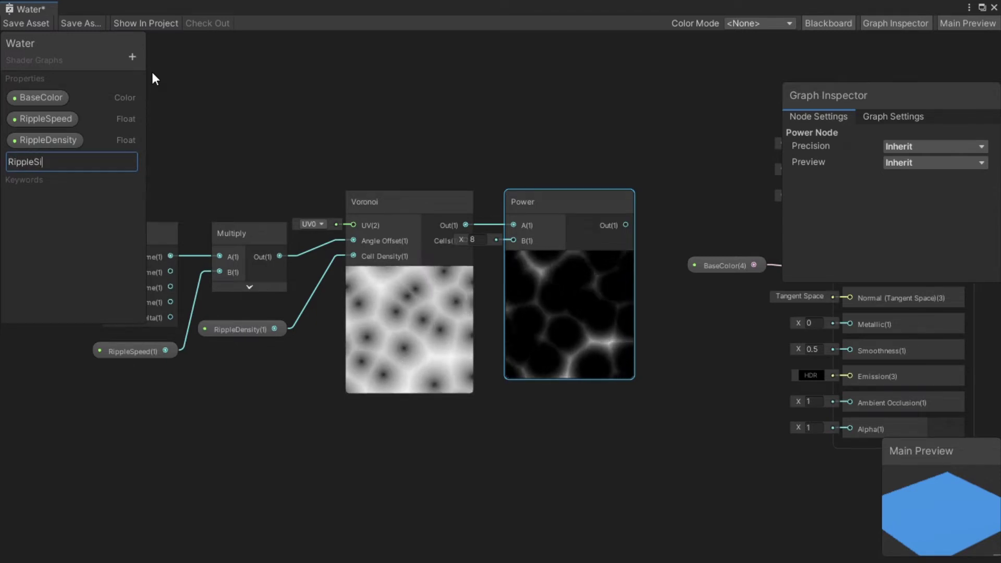
key(Return)
drag(595, 201, 635, 200)
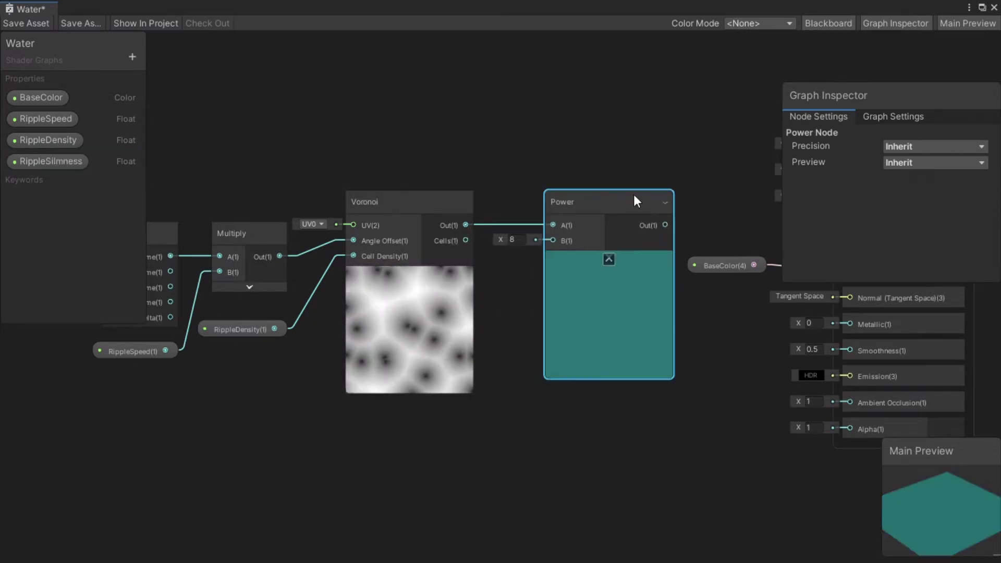
click(71, 162)
drag(371, 123, 539, 299)
drag(606, 213, 623, 204)
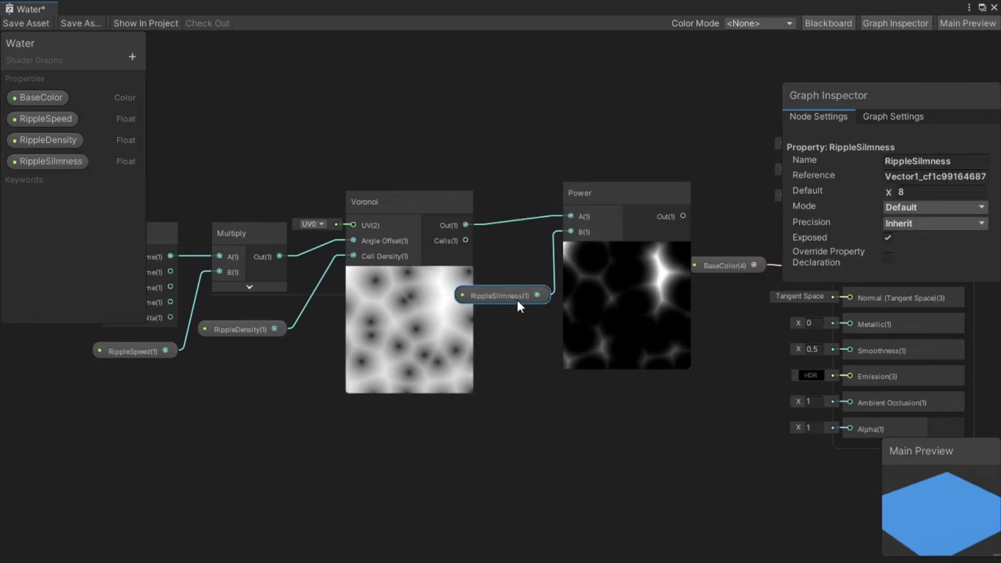
scroll(521, 298, down, 3)
drag(179, 172, 656, 440)
Create an HDR RippleColor property with bright blue 64/113/255 default at intensity 1
click(132, 56)
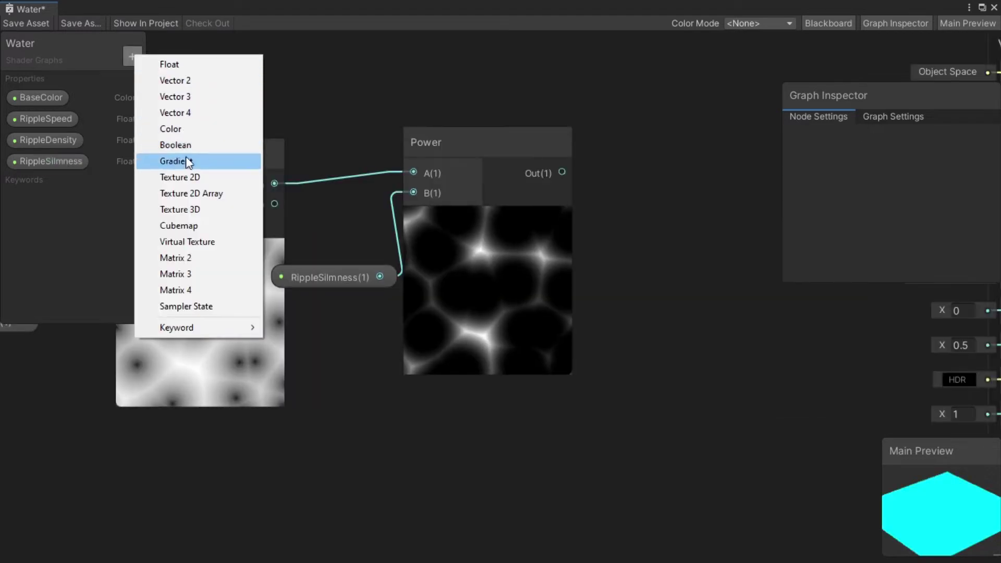
click(190, 134)
text(RippleColor)
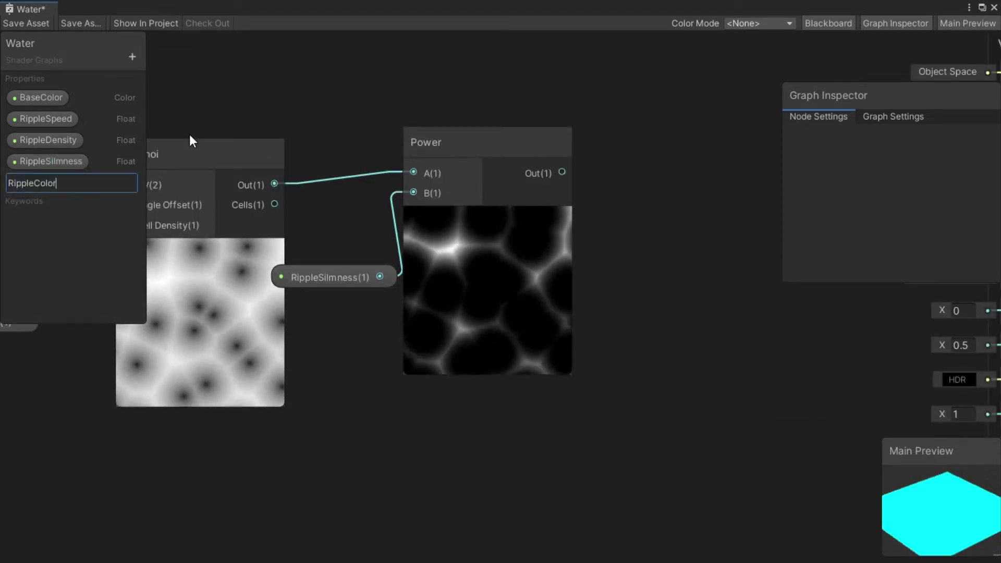
key(Return)
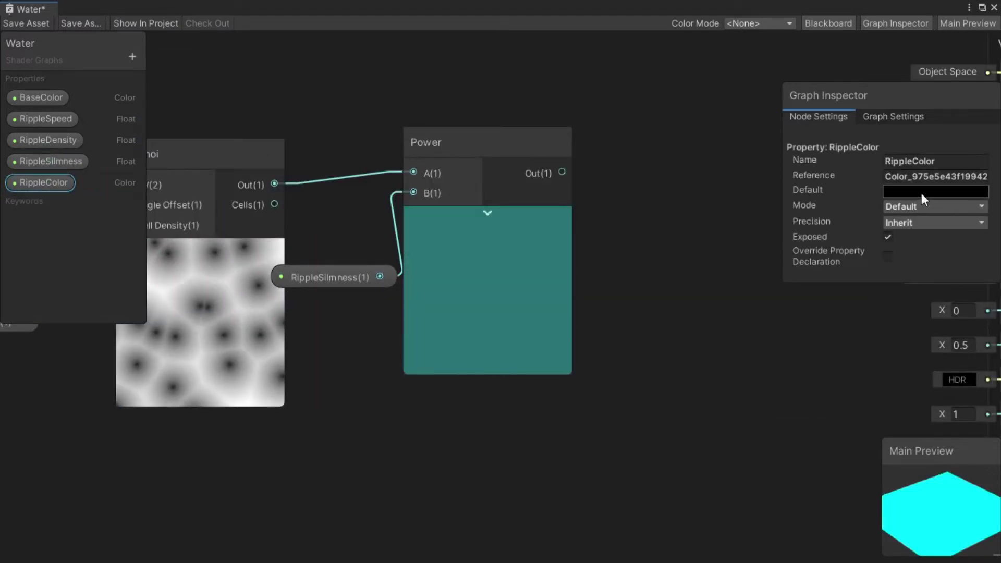
click(926, 207)
click(915, 237)
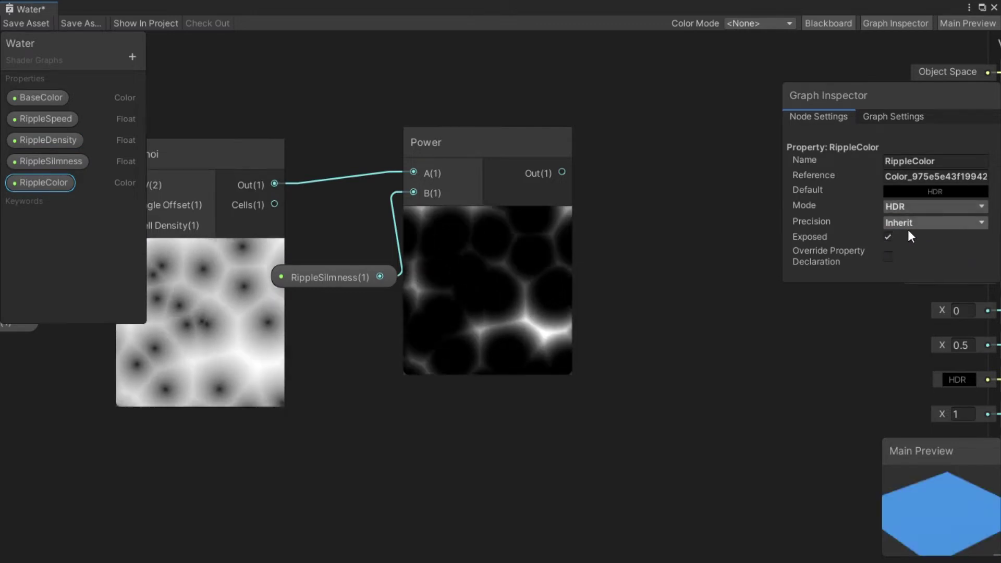
click(920, 192)
click(858, 364)
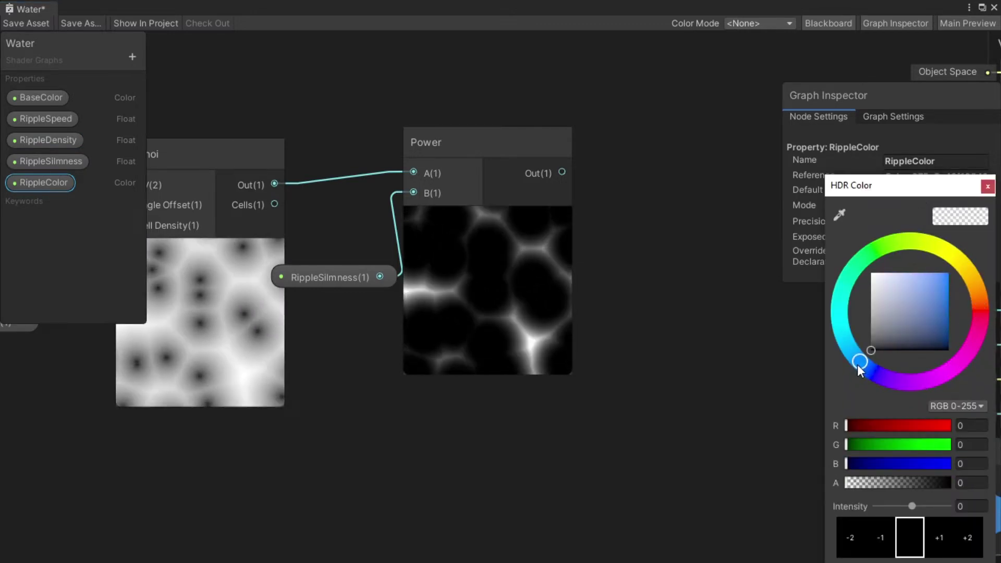
drag(931, 307, 930, 273)
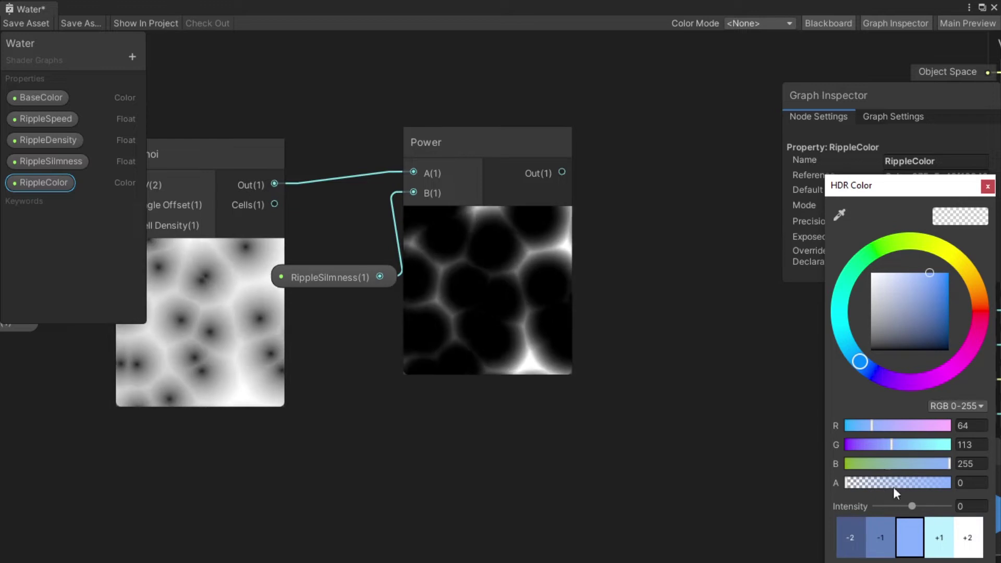
click(941, 537)
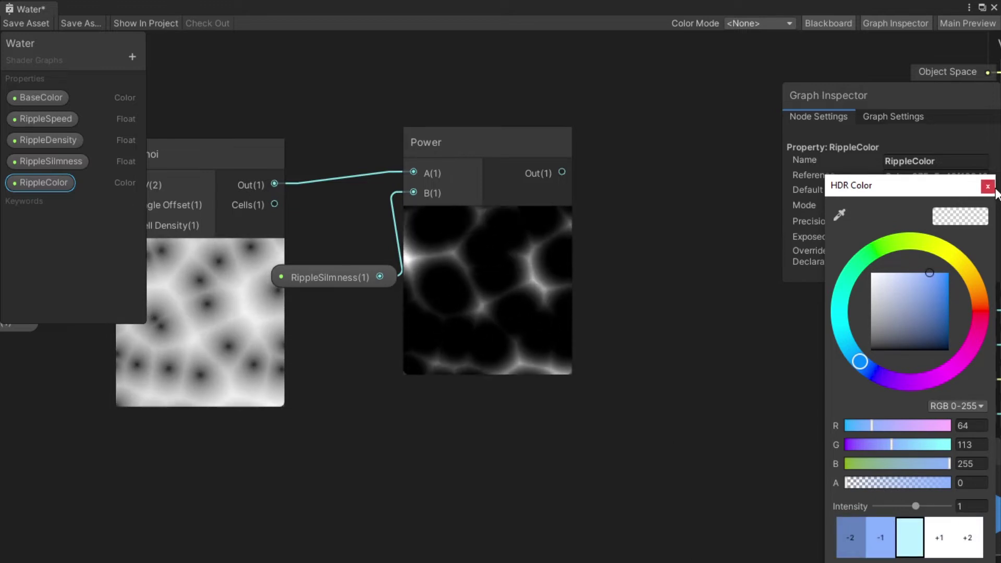
click(833, 271)
Multiply the Power output by RippleColor with a new Multiply node
drag(22, 194, 627, 303)
middle_drag(627, 303, 435, 349)
drag(339, 215, 467, 226)
text(mul)
key(Return)
drag(436, 349, 467, 262)
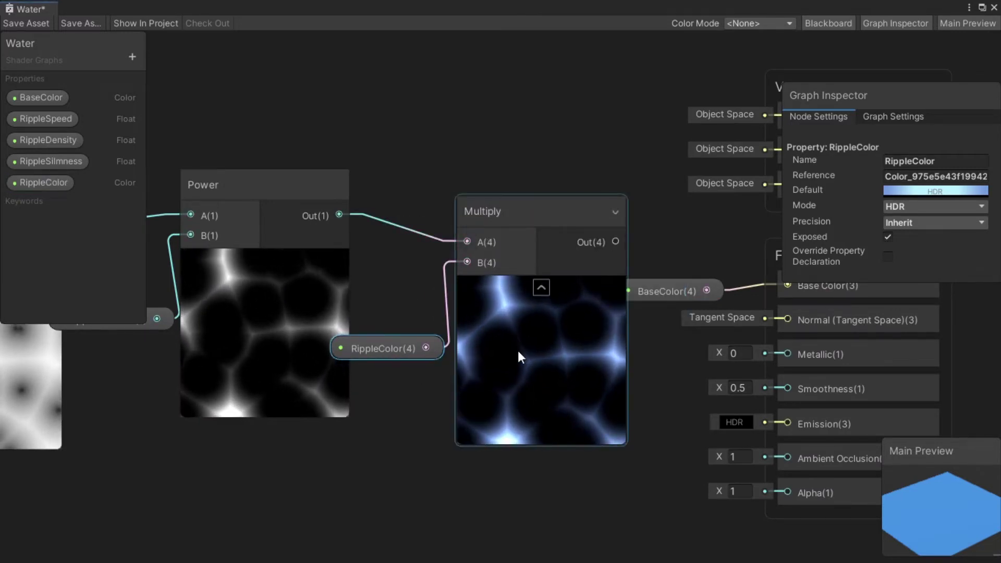
Shift the node chain left and remove BaseColor's link to the fragment Base Color
scroll(521, 350, down, 2)
scroll(472, 371, down, 5)
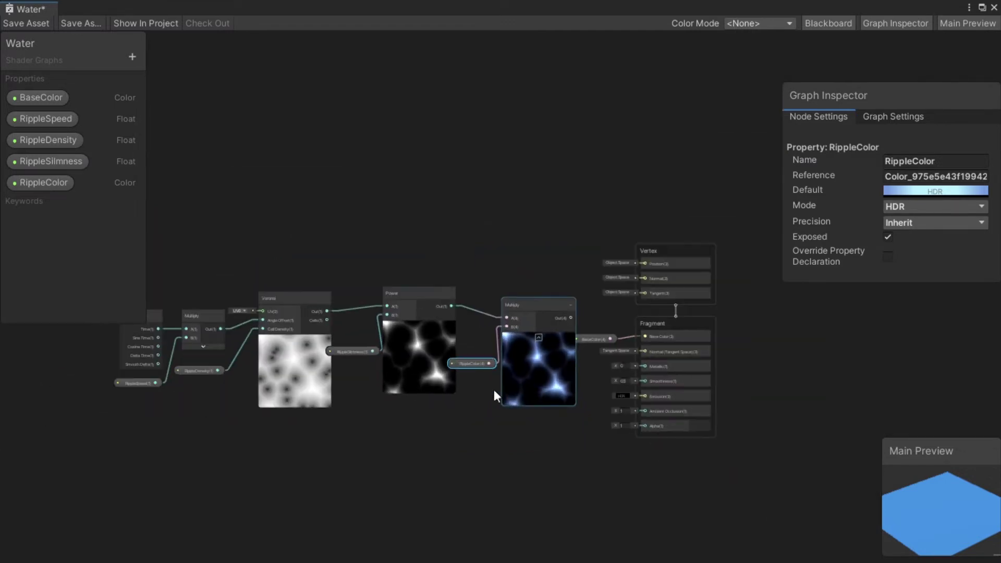
drag(235, 240, 658, 517)
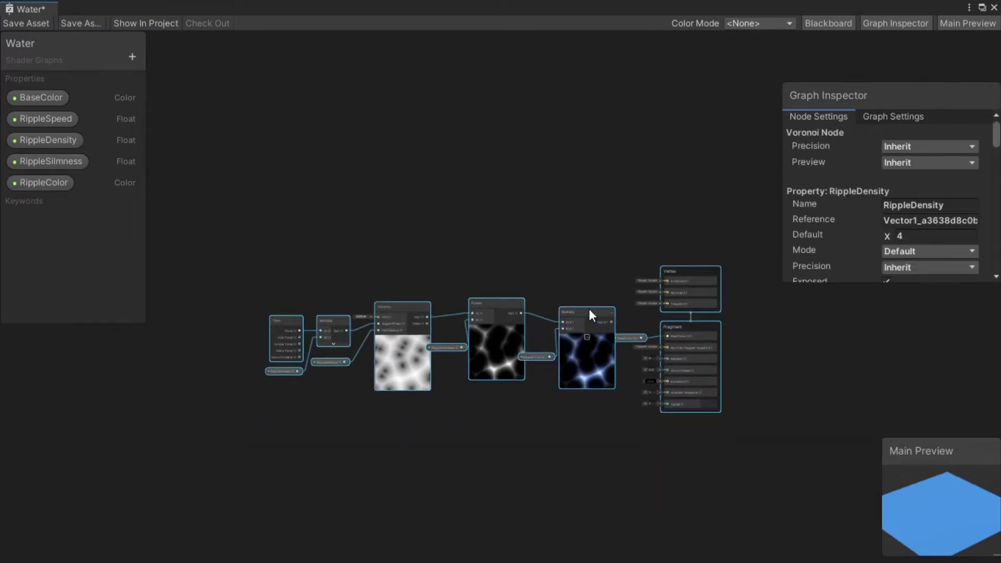
drag(220, 247, 604, 489)
drag(592, 313, 493, 300)
scroll(589, 344, up, 8)
click(694, 282)
key(Delete)
click(570, 268)
drag(570, 268, 490, 212)
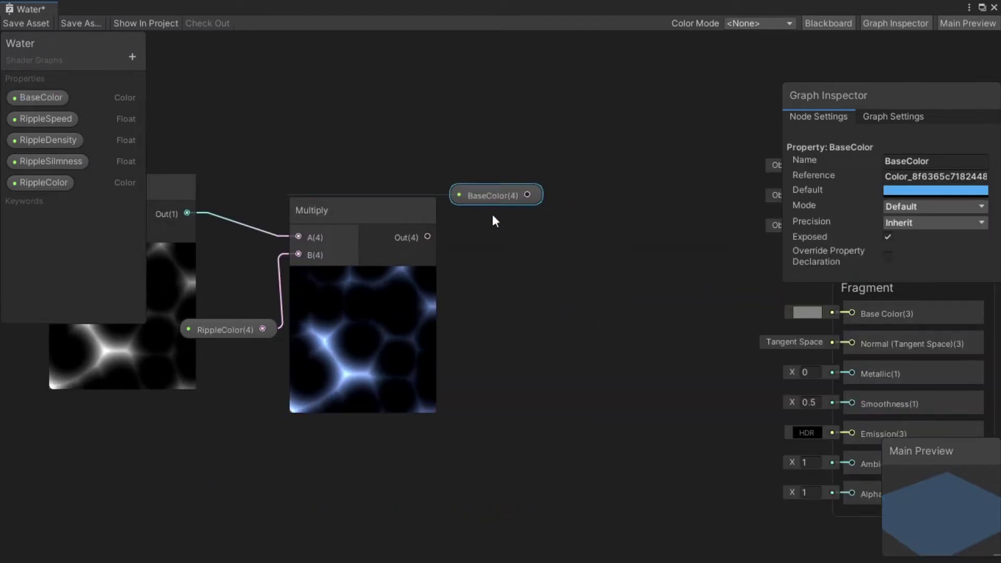
Add BaseColor to the tinted ripples with an Add node feeding the fragment Base Color
drag(427, 238, 540, 252)
text(add)
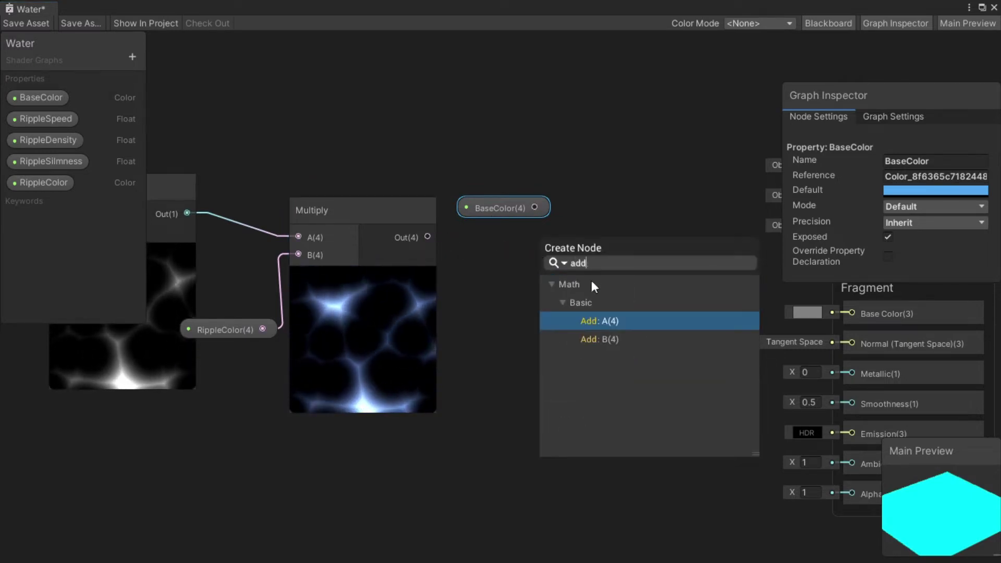
click(620, 338)
drag(604, 227, 687, 223)
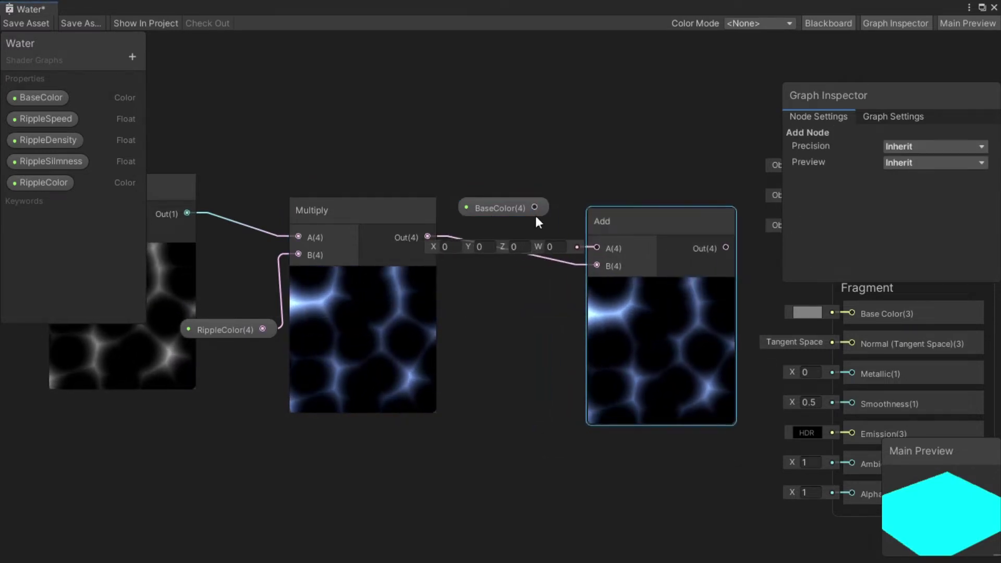
drag(534, 208, 604, 246)
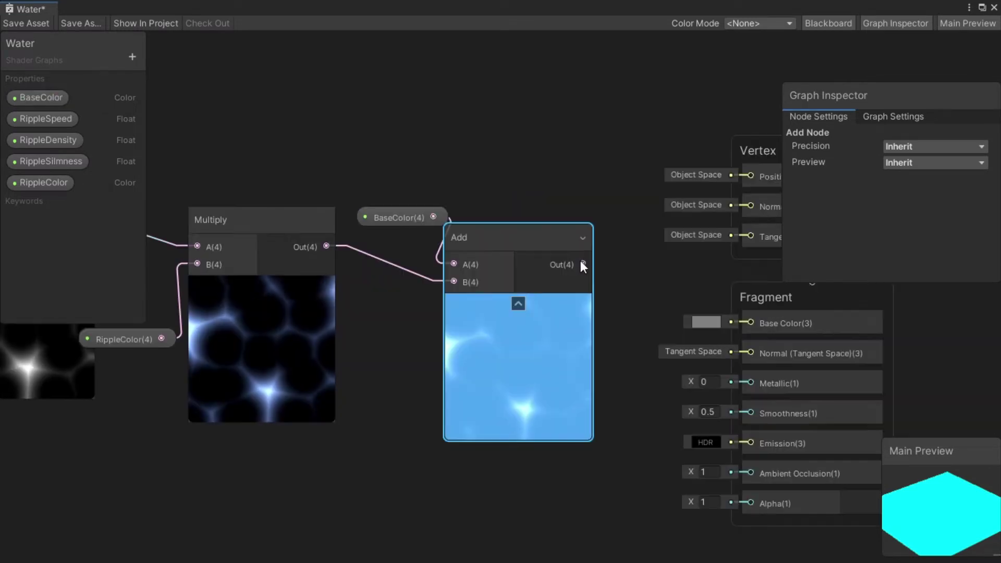
drag(581, 264, 737, 325)
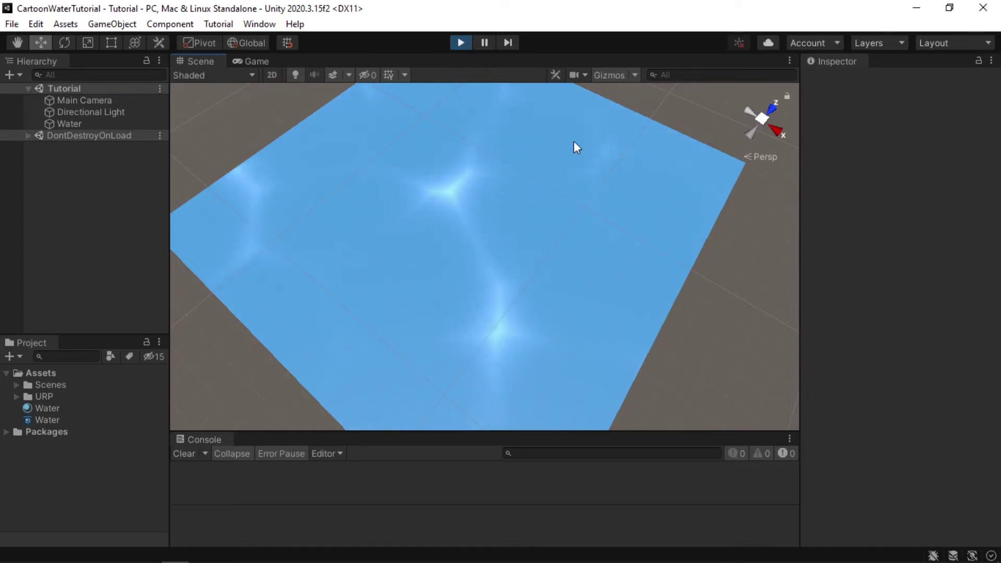
Orbit and pan the Scene view around the blue water plane to inspect its ripples from several angles
middle_drag(498, 208, 470, 190)
alt+drag(470, 190, 500, 167)
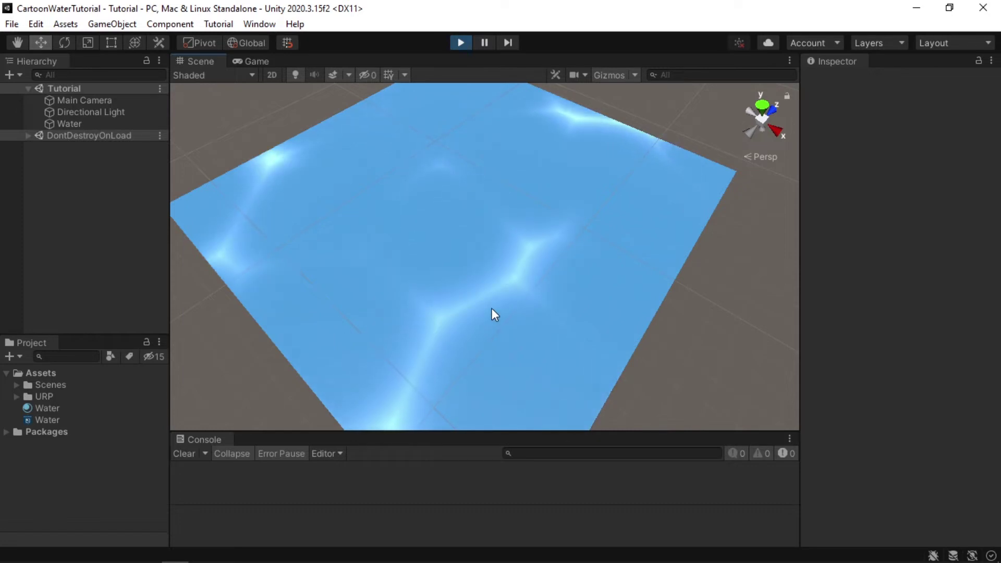
right_drag(499, 295, 459, 221)
mouse_move(498, 295)
right_down()
mouse_move(459, 250)
mouse_move(474, 183)
mouse_move(490, 313)
right_up()
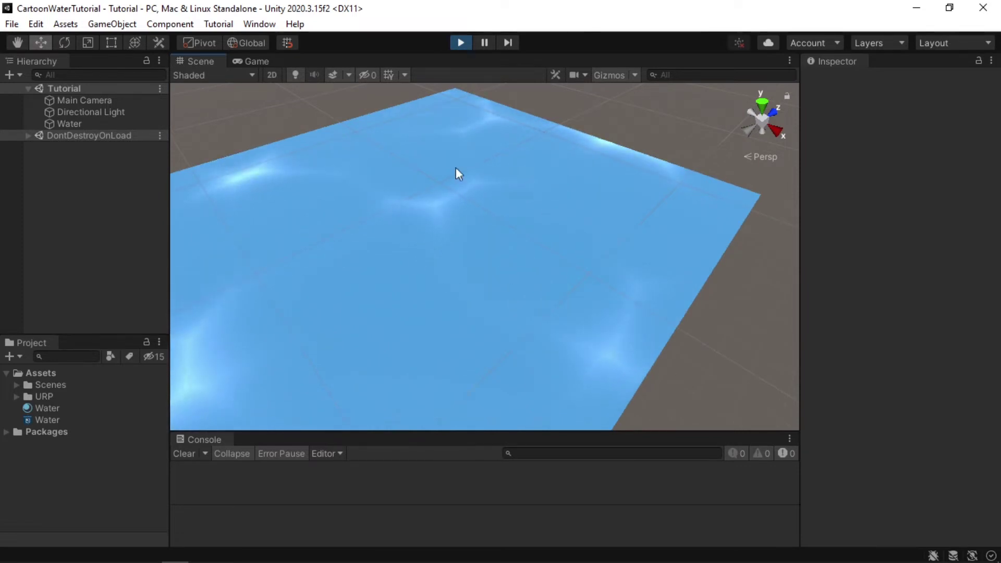
middle_drag(451, 261, 492, 238)
right_drag(492, 238, 449, 204)
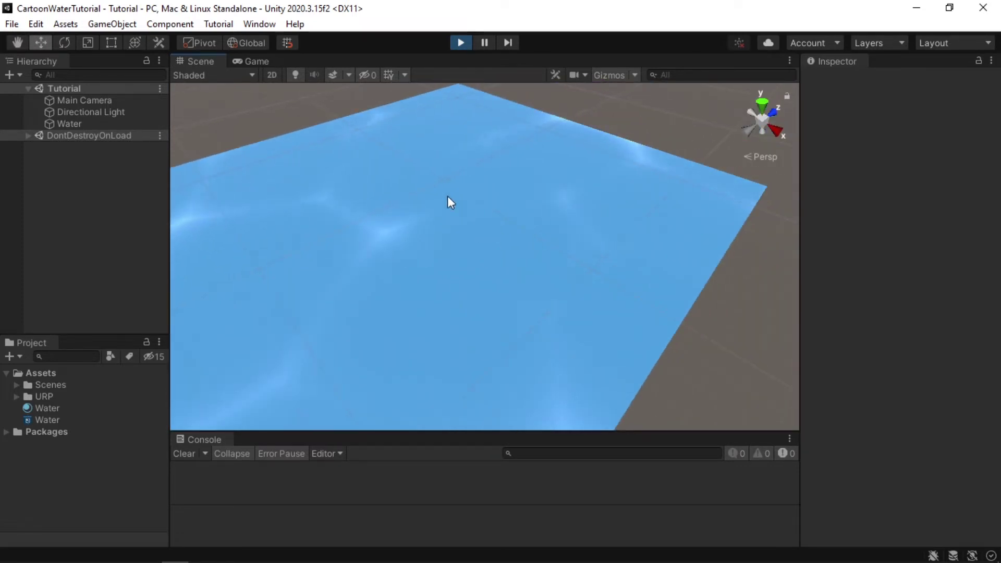
right_drag(554, 282, 527, 224)
middle_drag(526, 224, 581, 212)
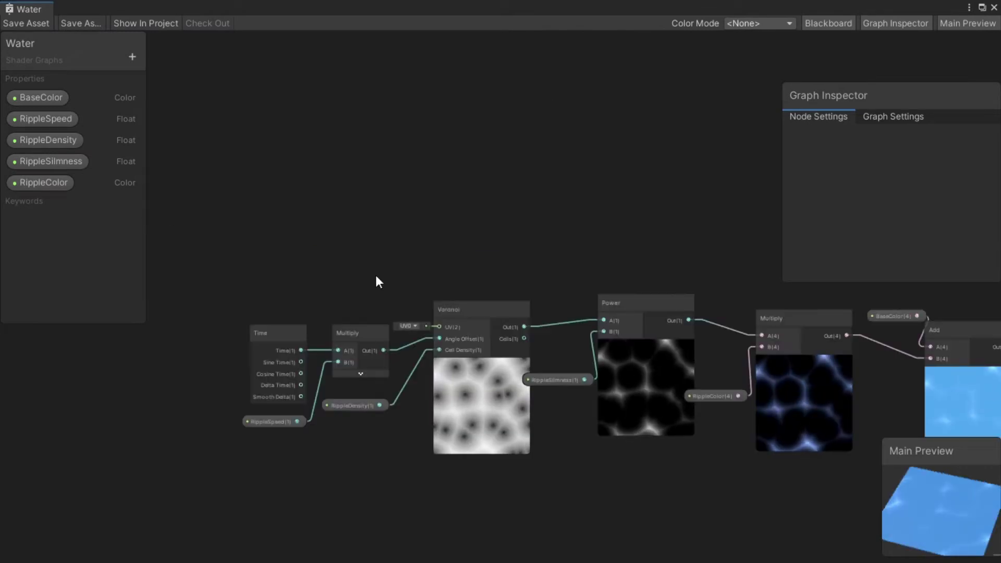
Add a Radial Shear node above the Voronoi and wire its output into the Voronoi UV input
key(space)
text(rad)
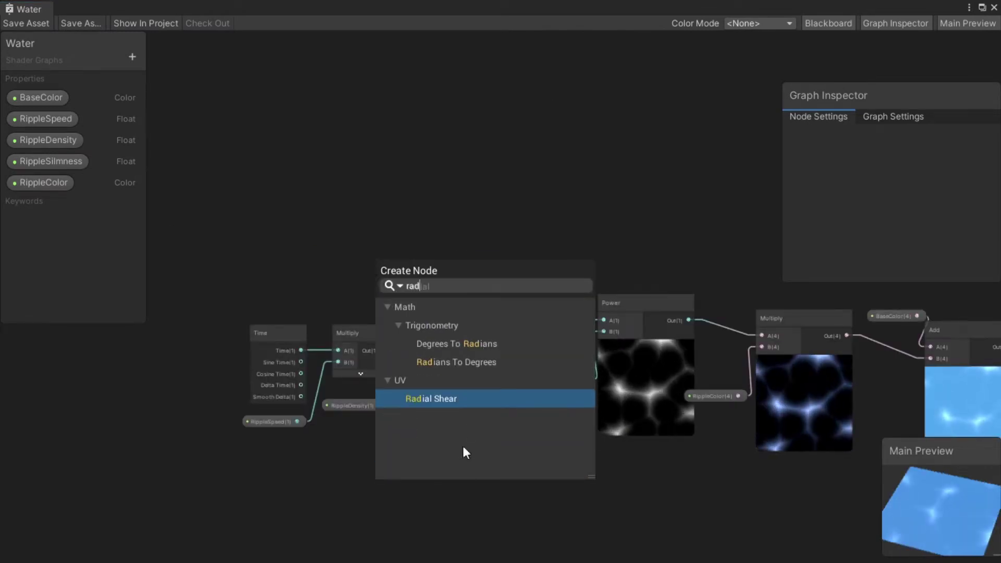
click(459, 399)
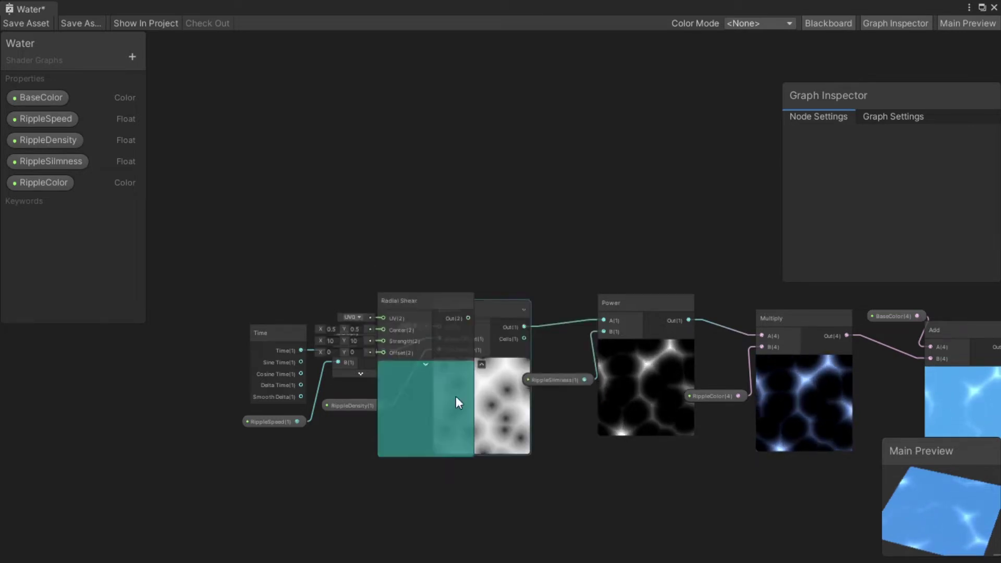
drag(419, 375, 408, 240)
click(418, 228)
drag(418, 165, 437, 328)
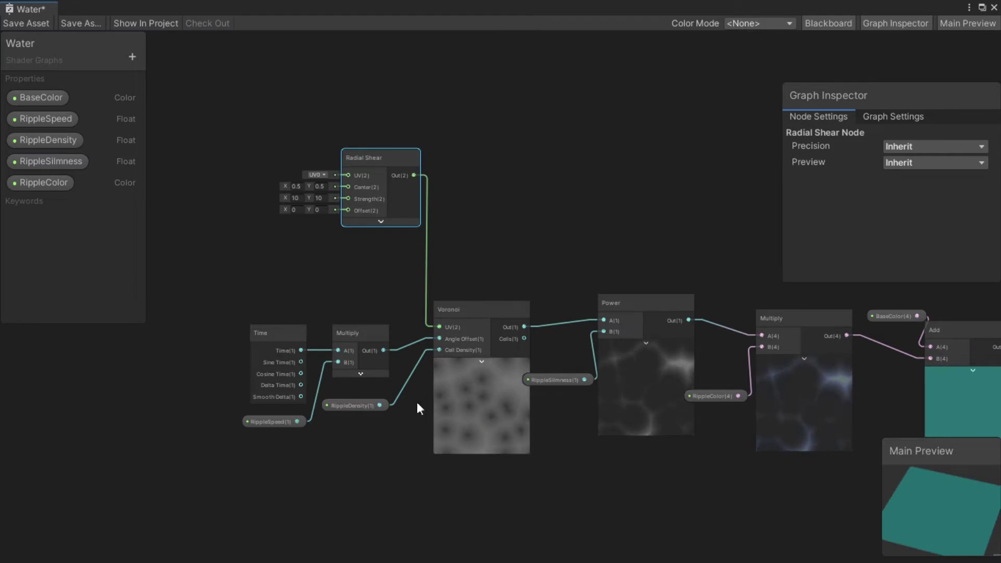
Set the Radial Shear Strength to X 5 and Y 4 to swirl the ripples
scroll(294, 242, up, 2)
click(295, 191)
text(5)
click(330, 191)
text(5)
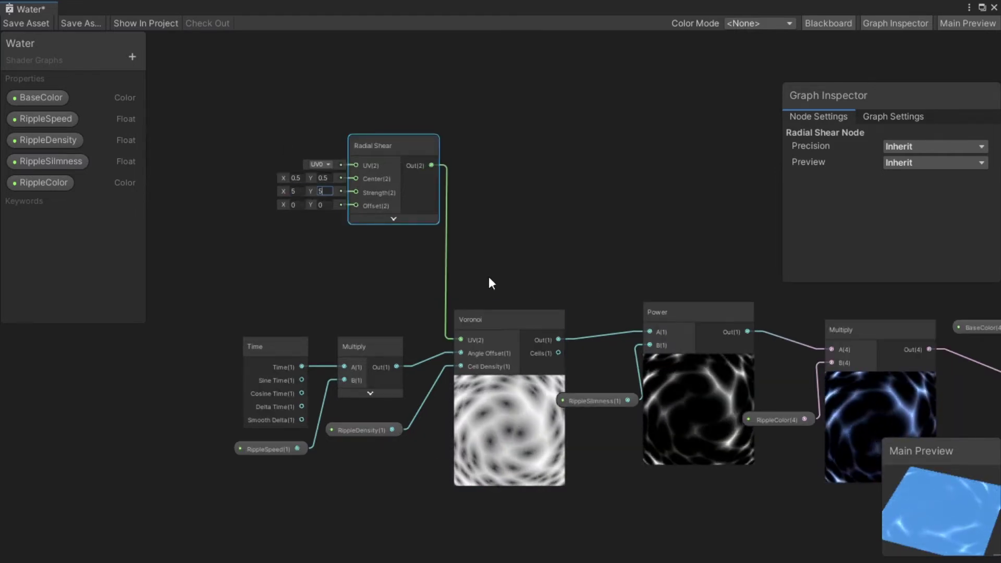
text(4)
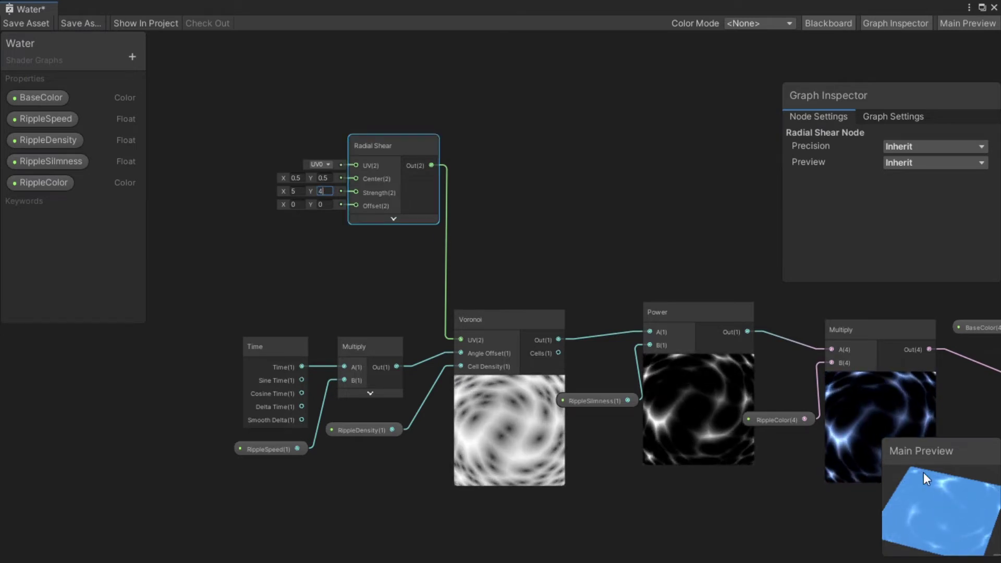
drag(924, 472, 965, 532)
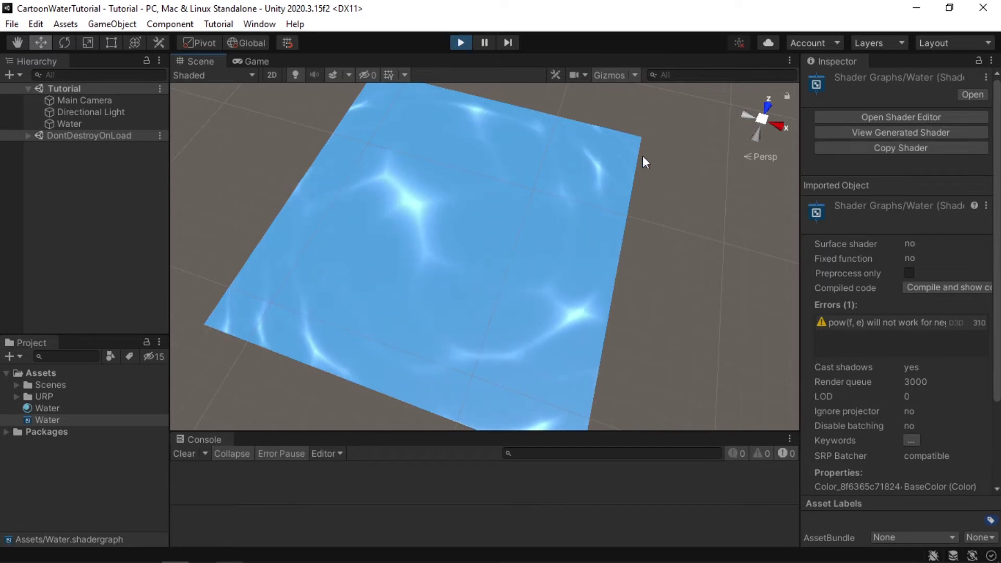
alt+drag(388, 231, 527, 226)
alt+drag(626, 246, 492, 195)
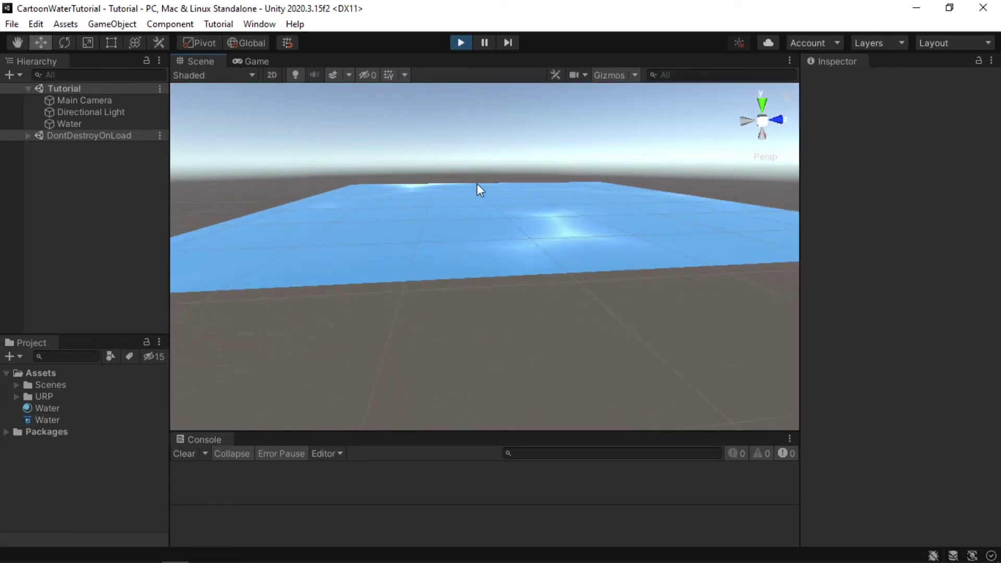
middle_drag(502, 189, 496, 208)
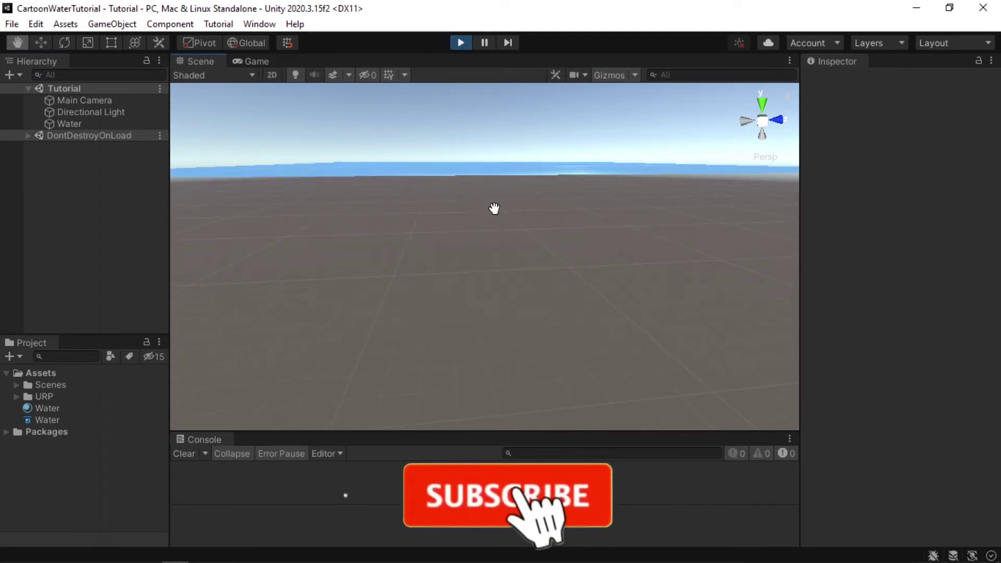
alt+drag(554, 184, 493, 147)
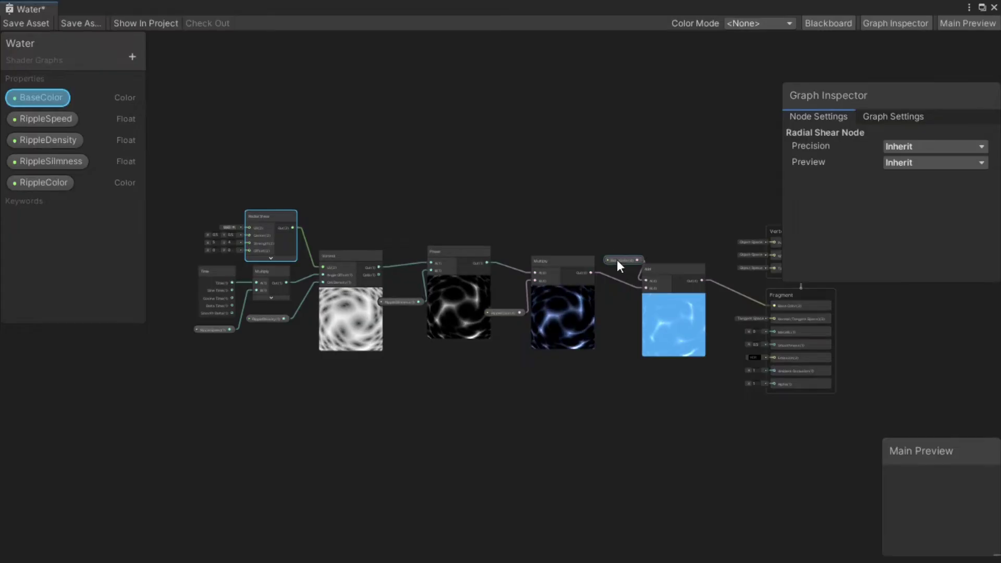
click(618, 260)
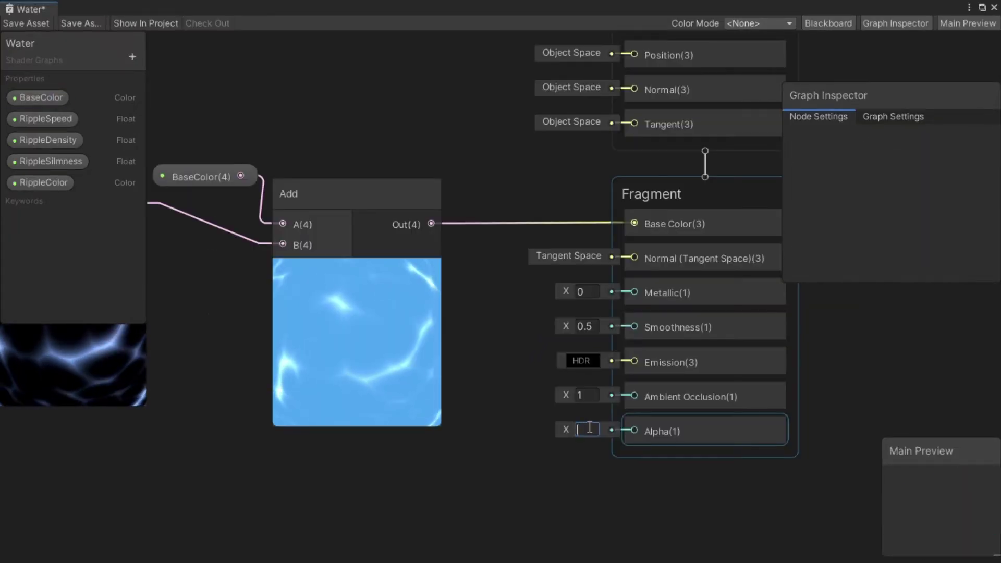
Enter 0.7 in the Fragment Alpha field, correcting the mistyped digits along the way
text(.8)
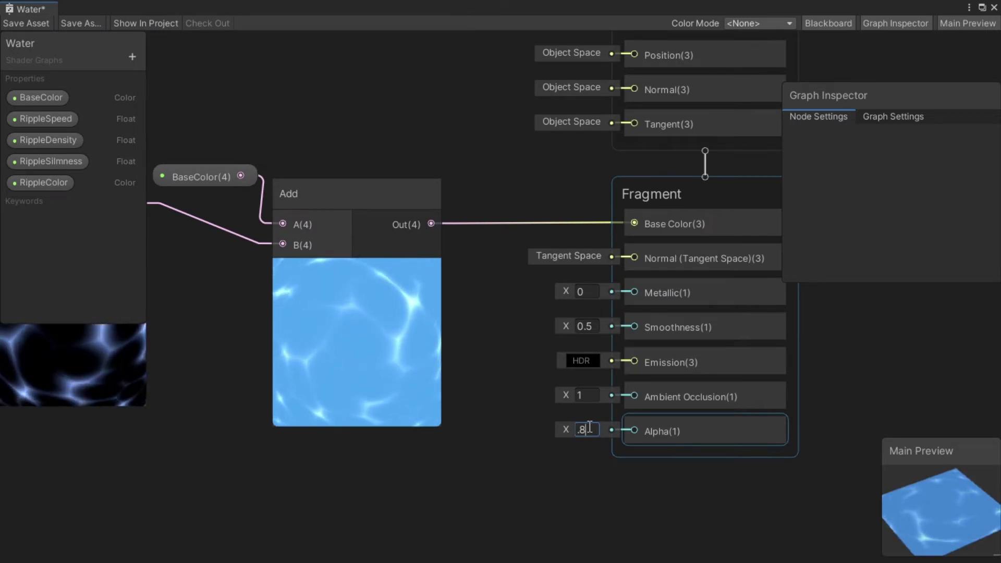
key(BackSpace)
key(BackSpace)
text(.7)
key(BackSpace)
text(6)
key(BackSpace)
text(7)
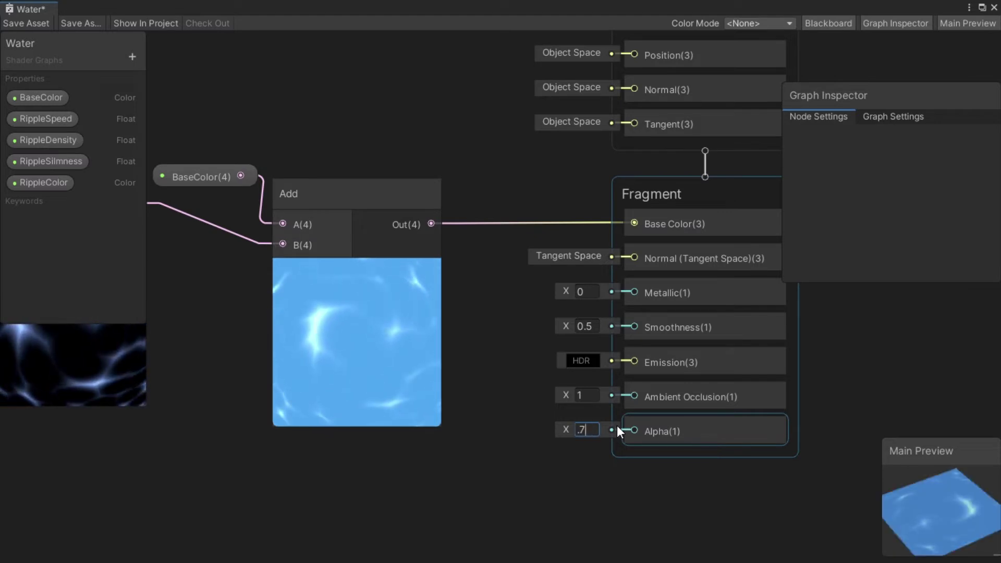
scroll(944, 518, up, 3)
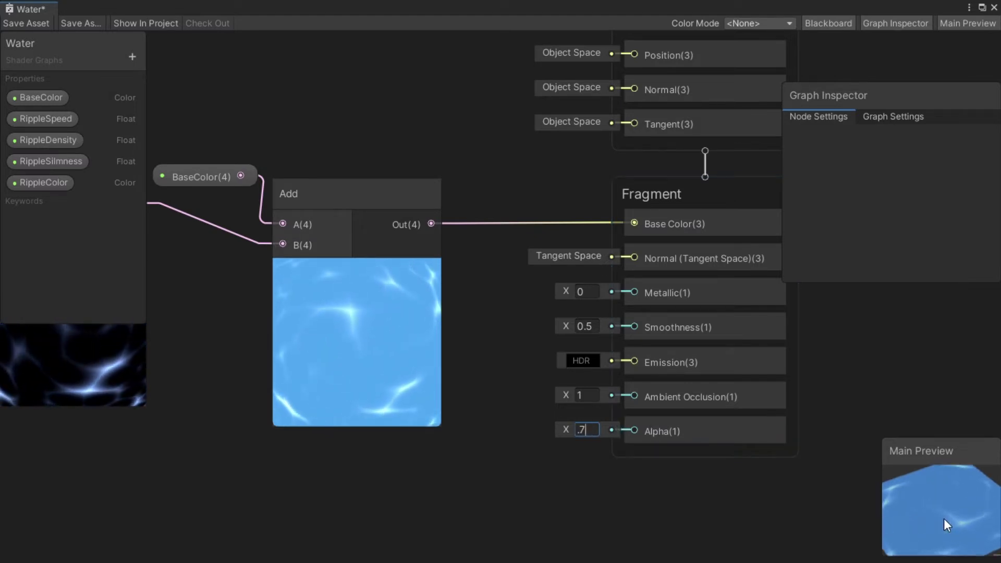
drag(944, 518, 935, 475)
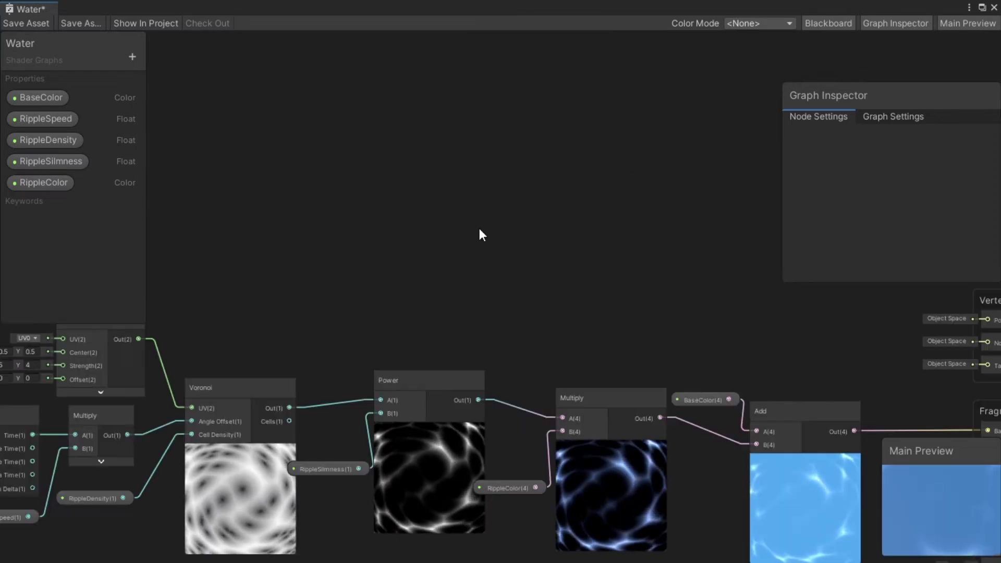
Add a Gradient Noise node above the ripple chain
key(space)
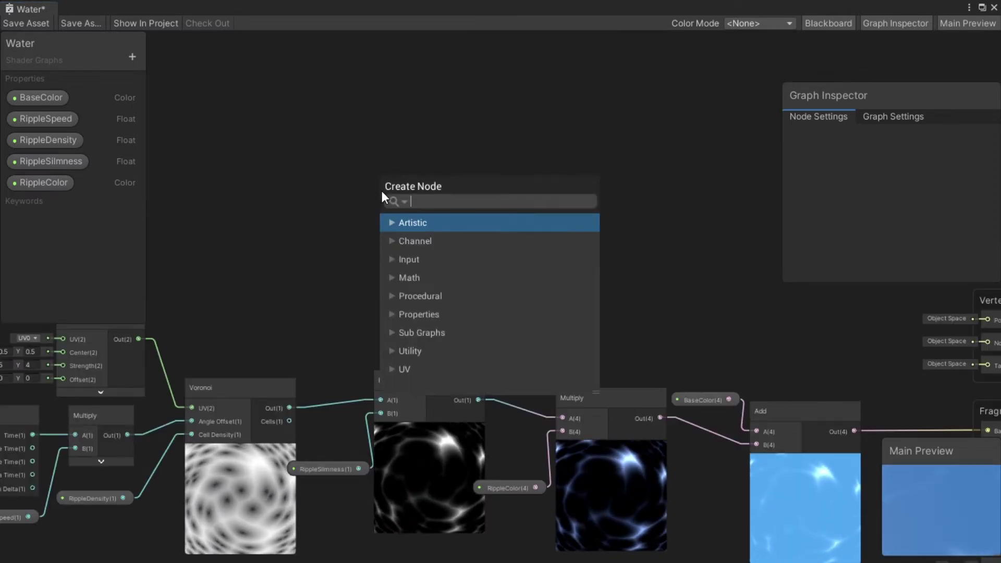
text(gra)
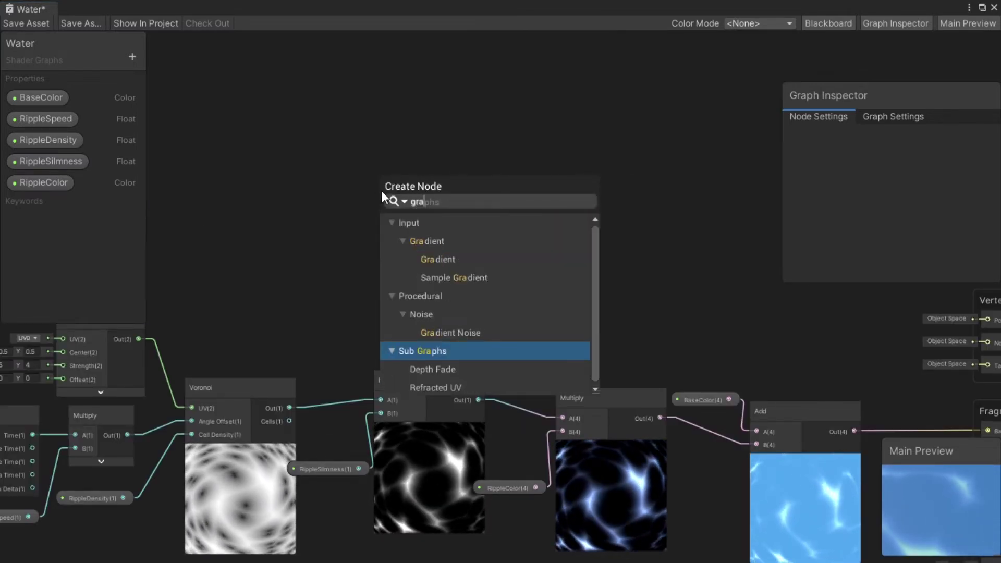
click(477, 329)
drag(444, 224, 515, 172)
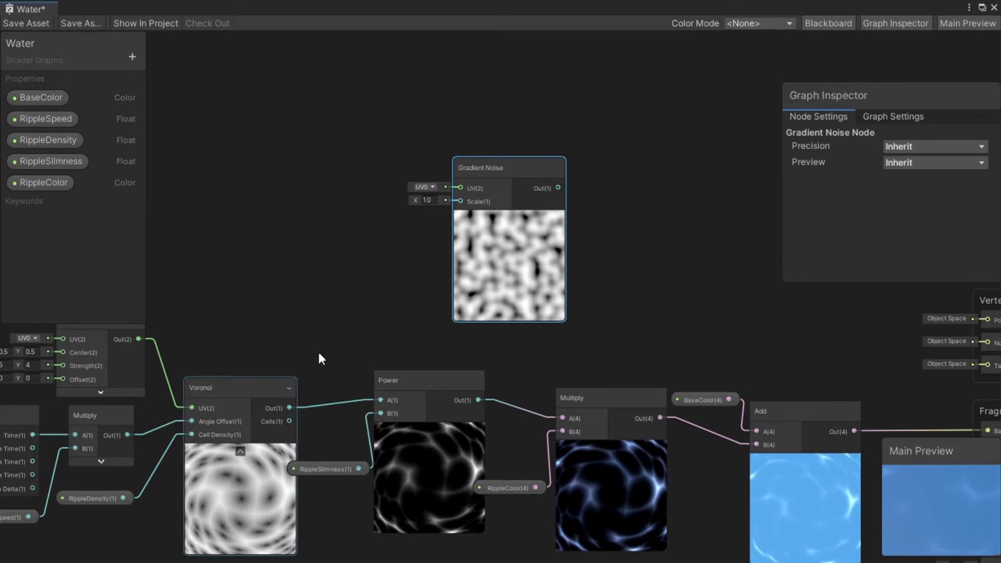
scroll(422, 269, down, 1)
middle_drag(421, 269, 540, 305)
Add a Time node above the ripple chain
key(space)
text(time)
key(Return)
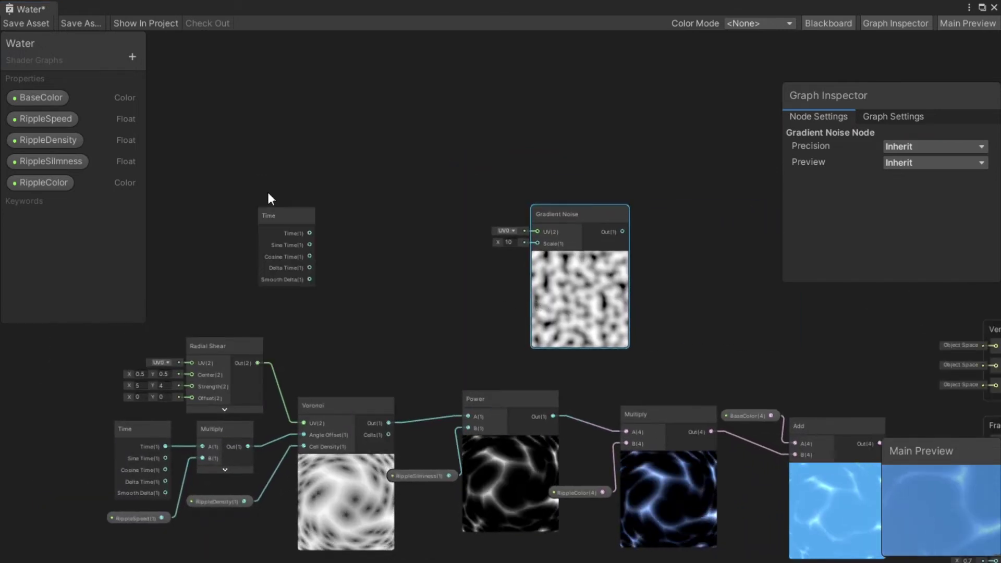
drag(291, 221, 323, 227)
Create a Float property named WaveSpeed with a default value of 1
click(133, 56)
click(156, 69)
text(WaveSpeed)
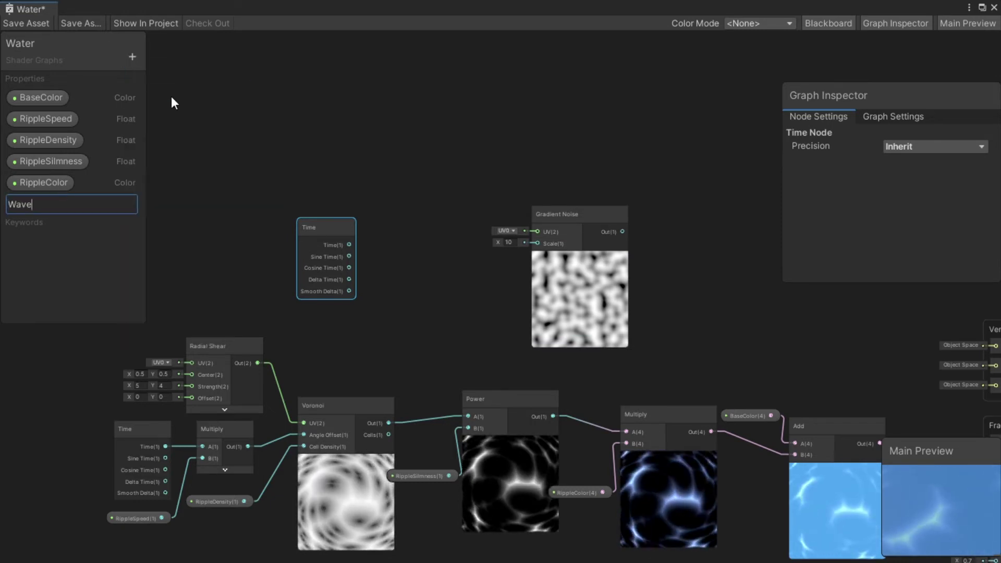
key(Return)
click(34, 205)
click(939, 192)
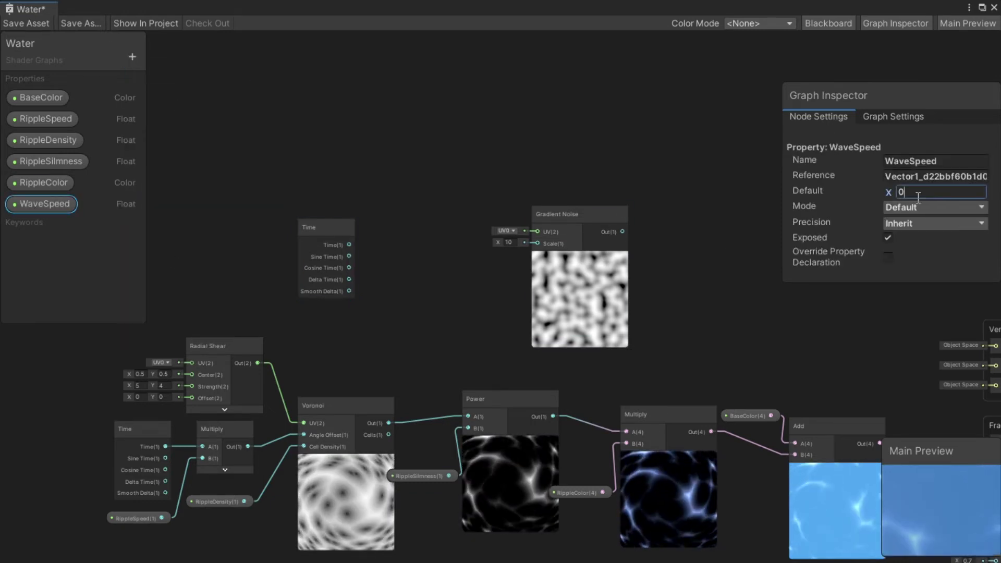
text(1)
Place WaveSpeed on the canvas and multiply Time by it with a Multiply node
drag(45, 203, 392, 216)
text(mul)
key(Return)
drag(349, 244, 416, 228)
click(435, 261)
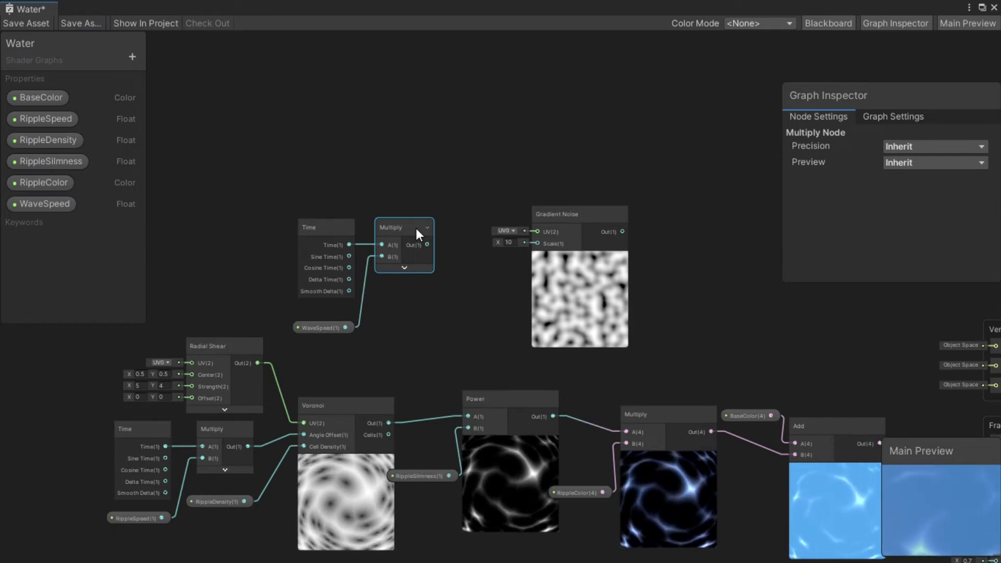
Add a Tiling And Offset node with the time product as Offset, feeding Gradient Noise UV
drag(431, 246, 468, 220)
text(ti)
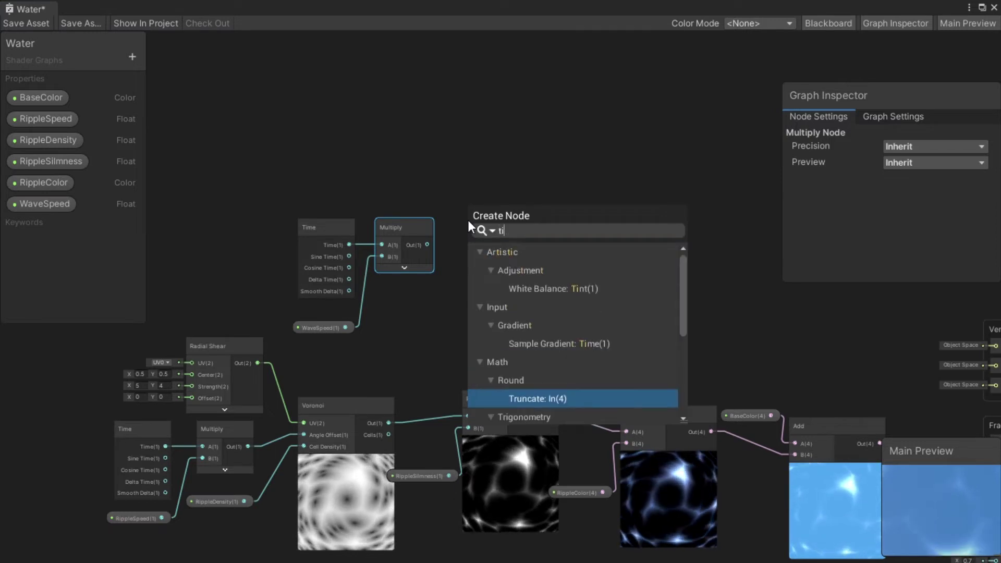
text(l)
click(584, 292)
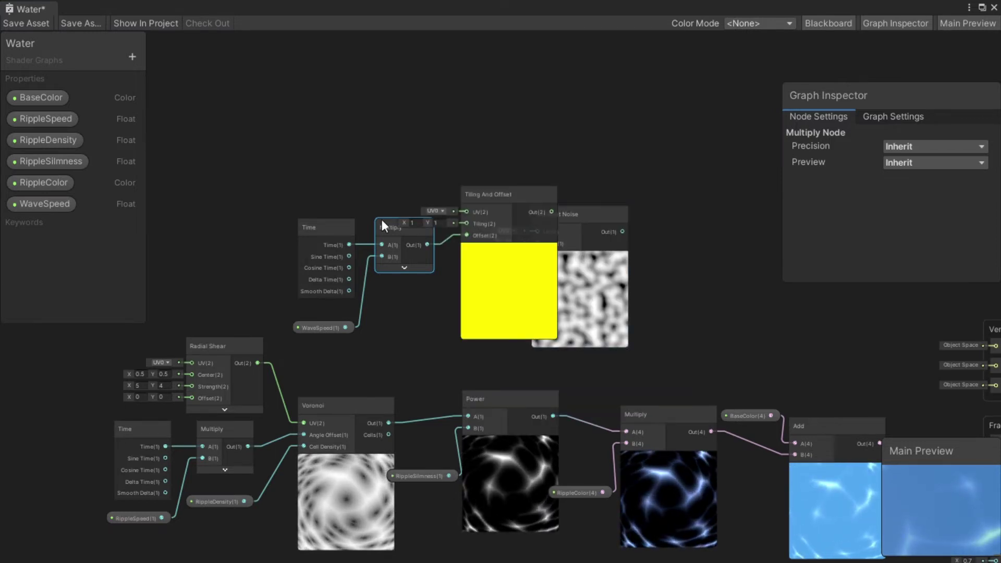
drag(381, 221, 320, 221)
drag(489, 218, 507, 225)
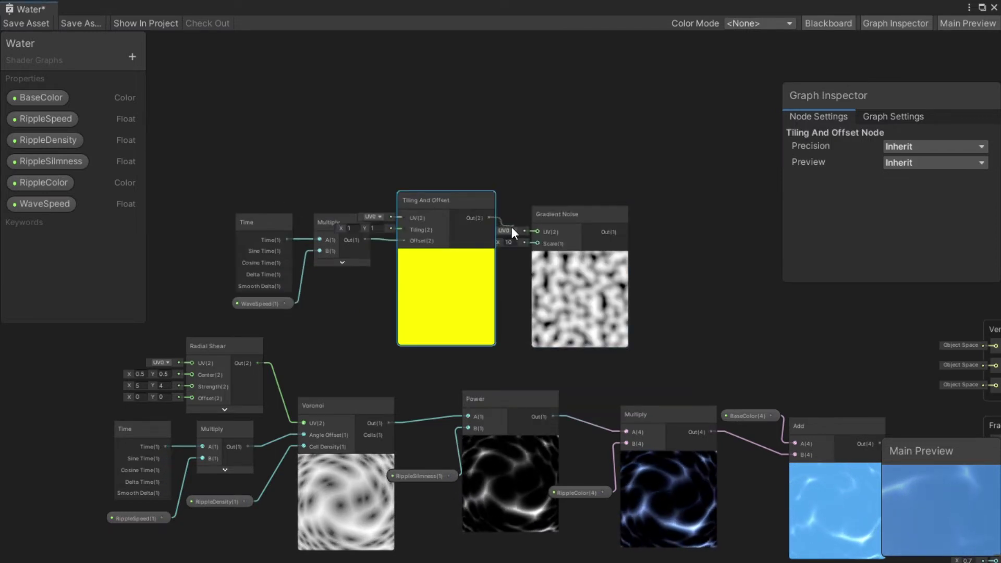
drag(537, 236, 538, 237)
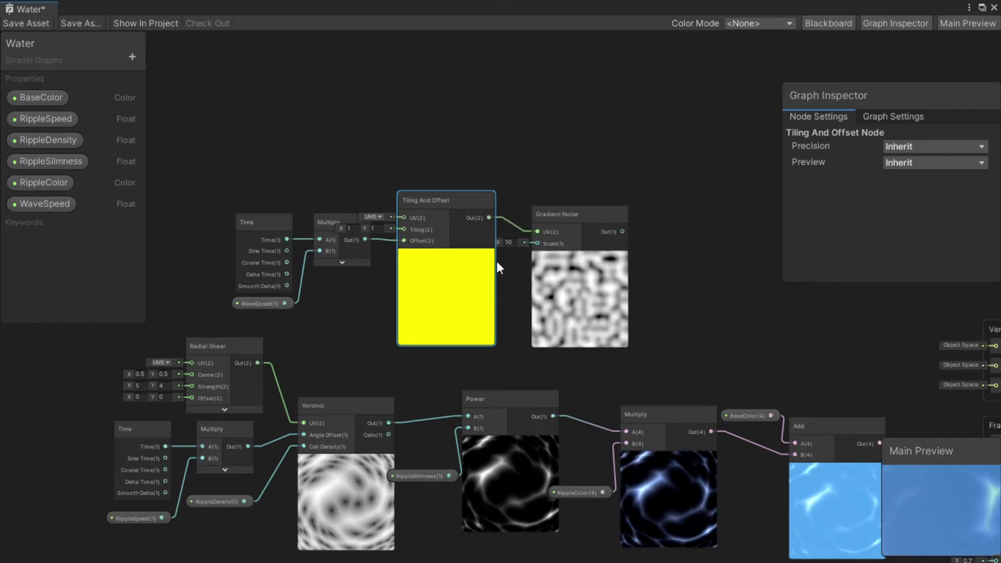
Tidy the node layout and set the Gradient Noise scale to 15
scroll(502, 334, up, 1)
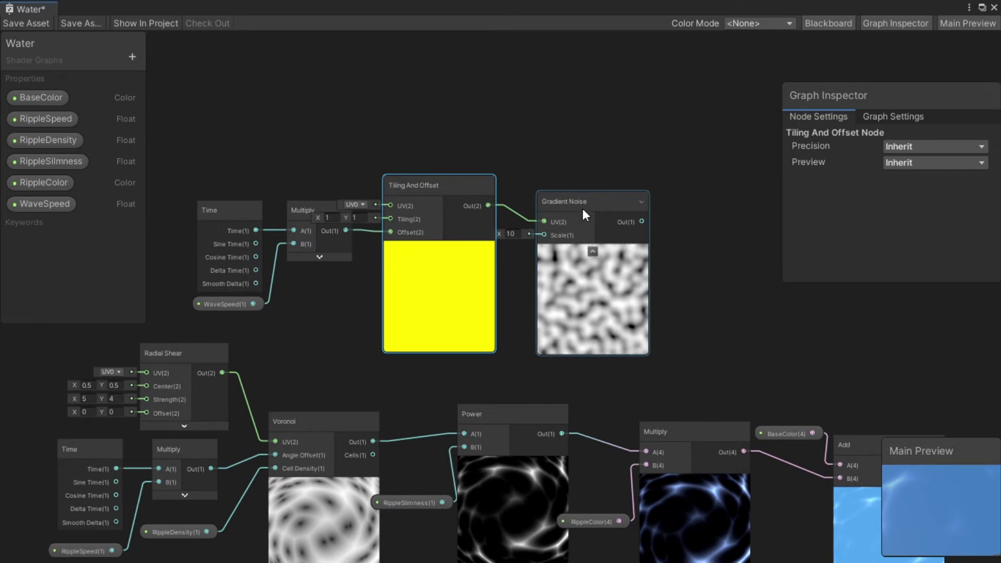
drag(583, 208, 604, 192)
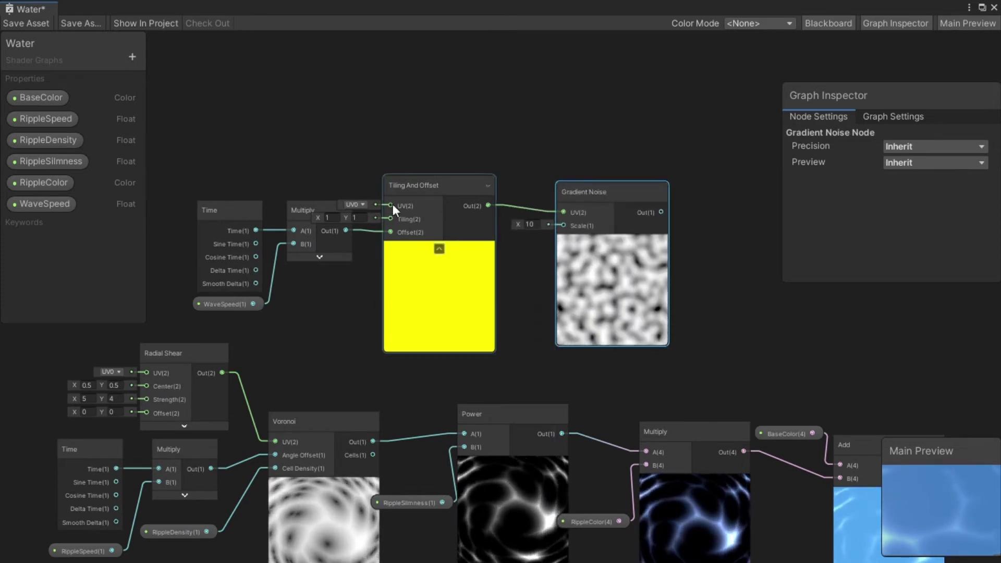
drag(441, 185, 458, 185)
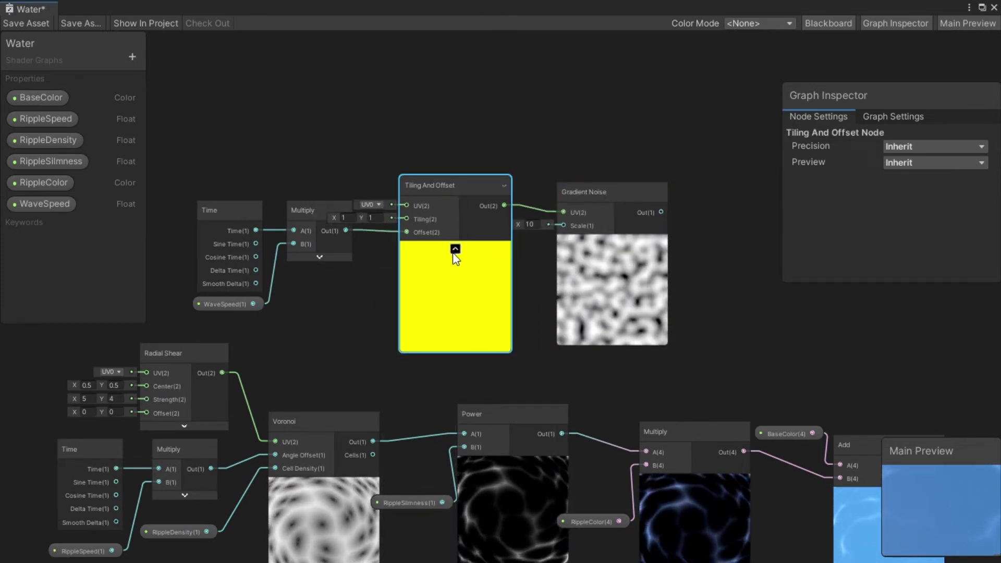
click(453, 252)
drag(443, 175, 469, 175)
click(537, 225)
text(1)
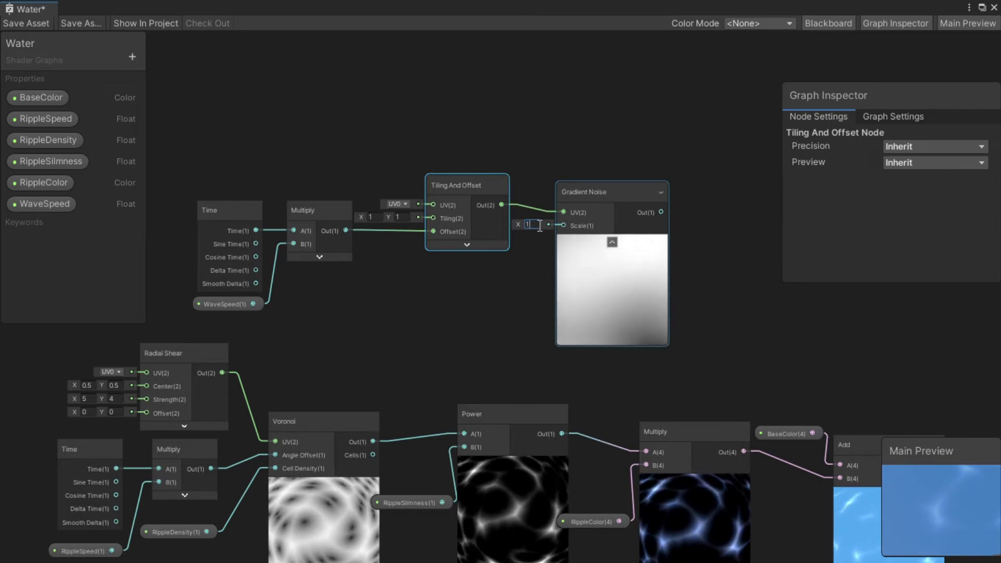
text(5)
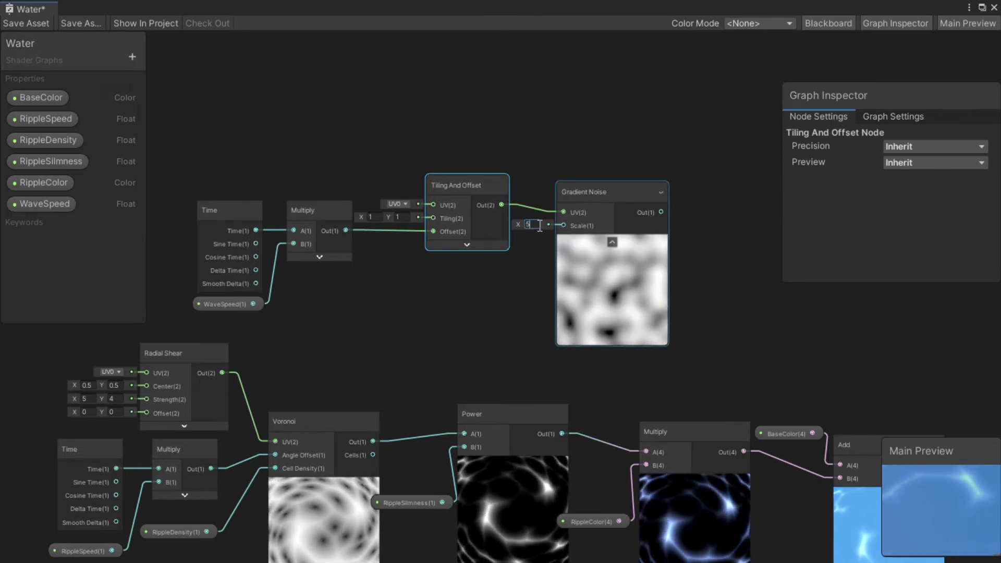
Create a Float property WaveScale with default 5 and connect it to the Gradient Noise Scale
click(132, 57)
click(159, 61)
text(WaveScale)
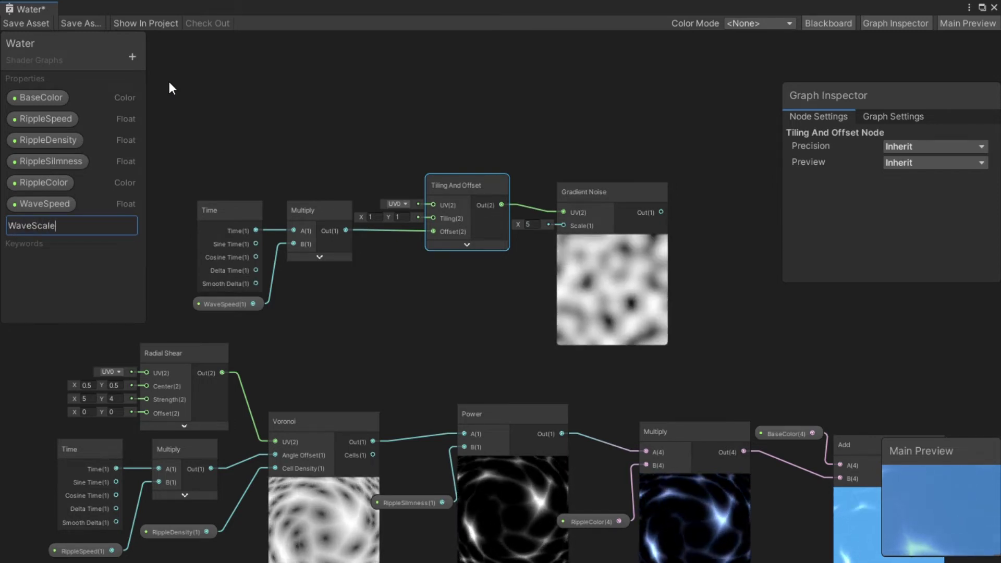
key(Return)
click(63, 230)
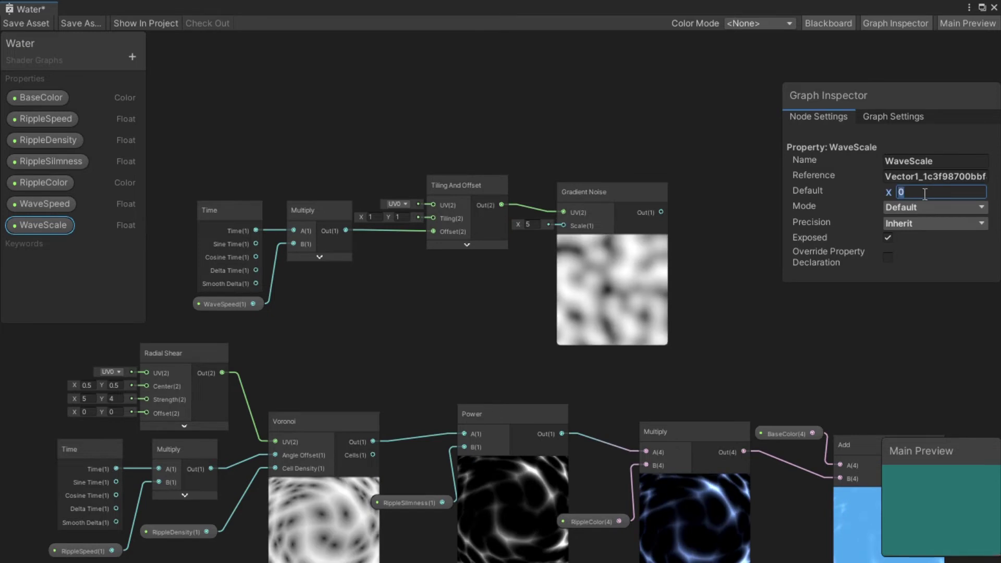
text(5)
drag(53, 225, 559, 237)
middle_drag(678, 304, 503, 321)
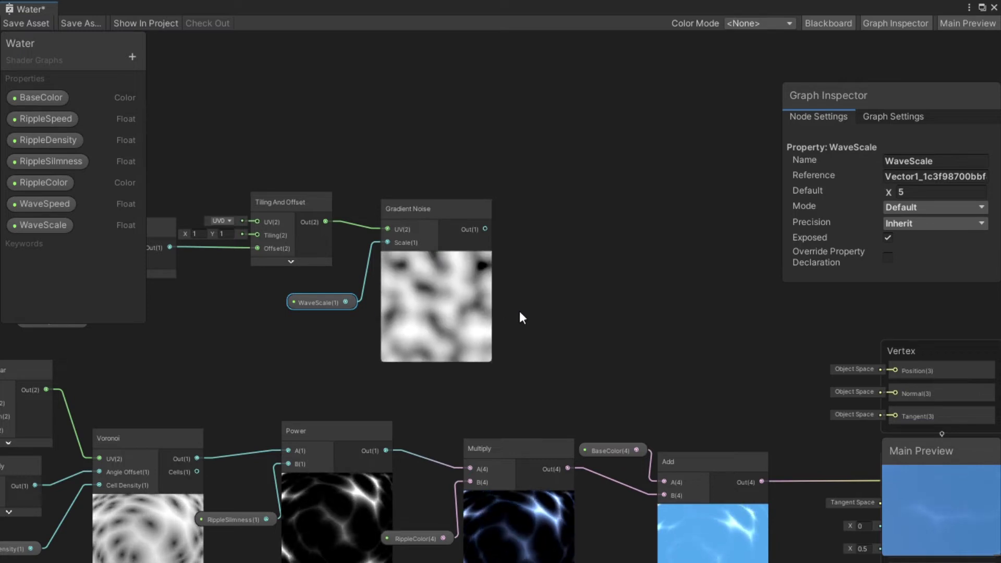
middle_drag(558, 330, 521, 348)
click(391, 245)
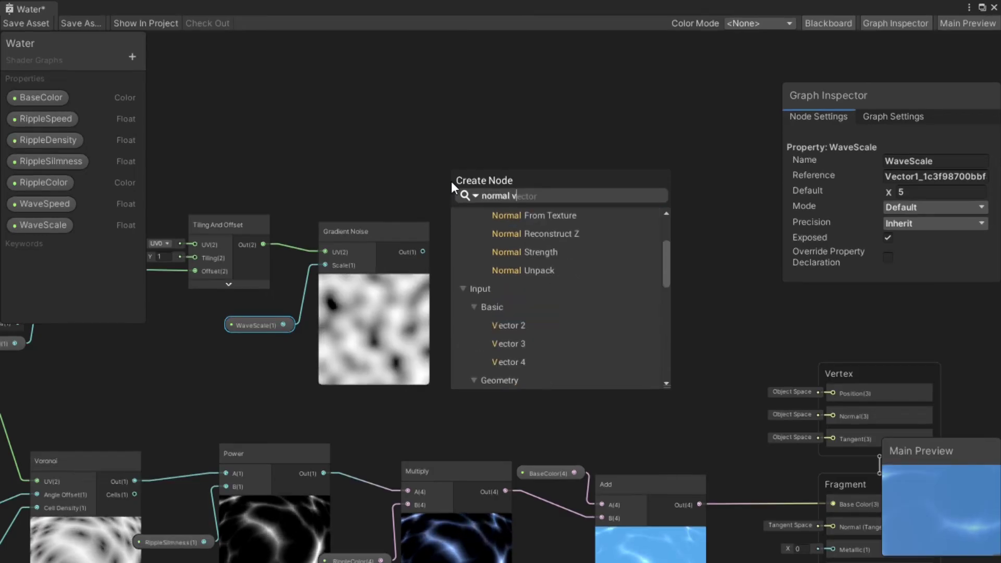
Add a Normal Vector node set to Object space above the noise
text(e)
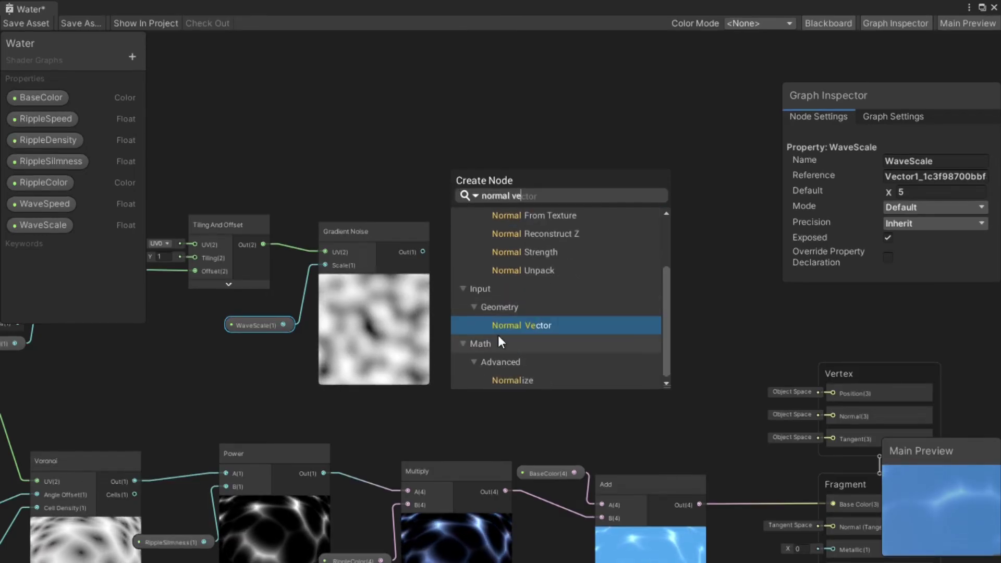
click(534, 326)
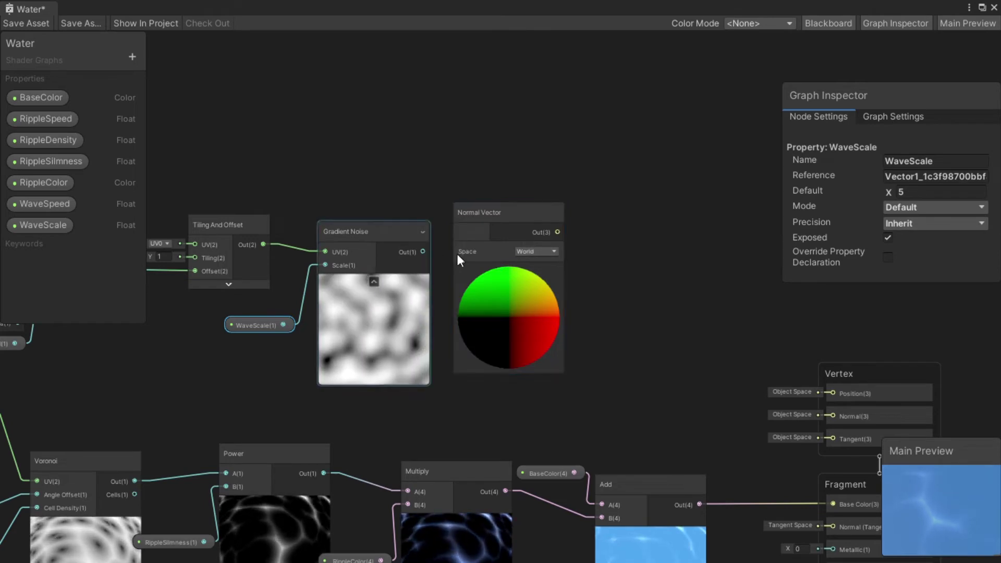
click(520, 251)
click(545, 267)
drag(536, 228, 403, 158)
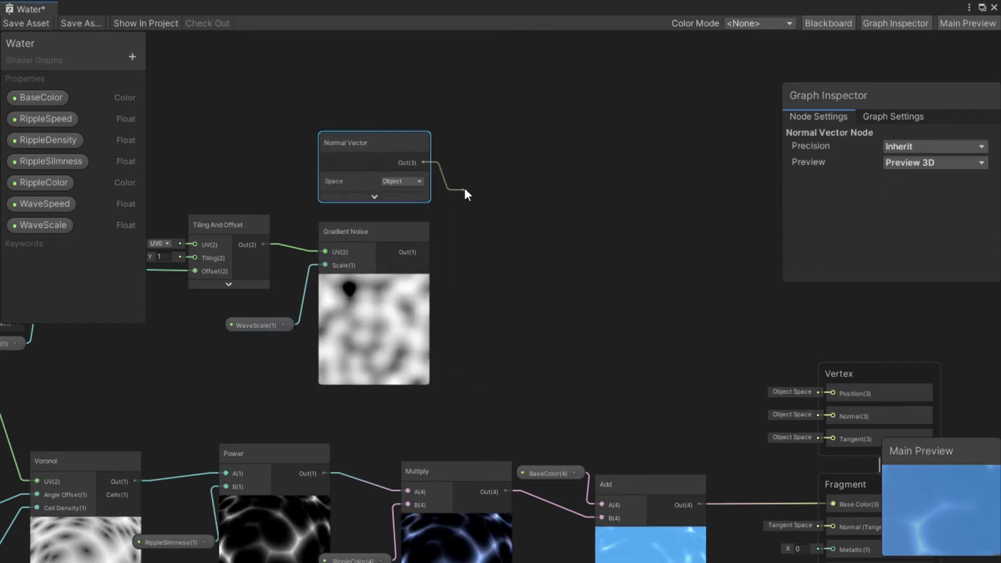
Multiply the object-space normal by the Gradient Noise output
key(space)
text(mul)
click(523, 271)
drag(422, 162, 462, 204)
drag(423, 252, 462, 217)
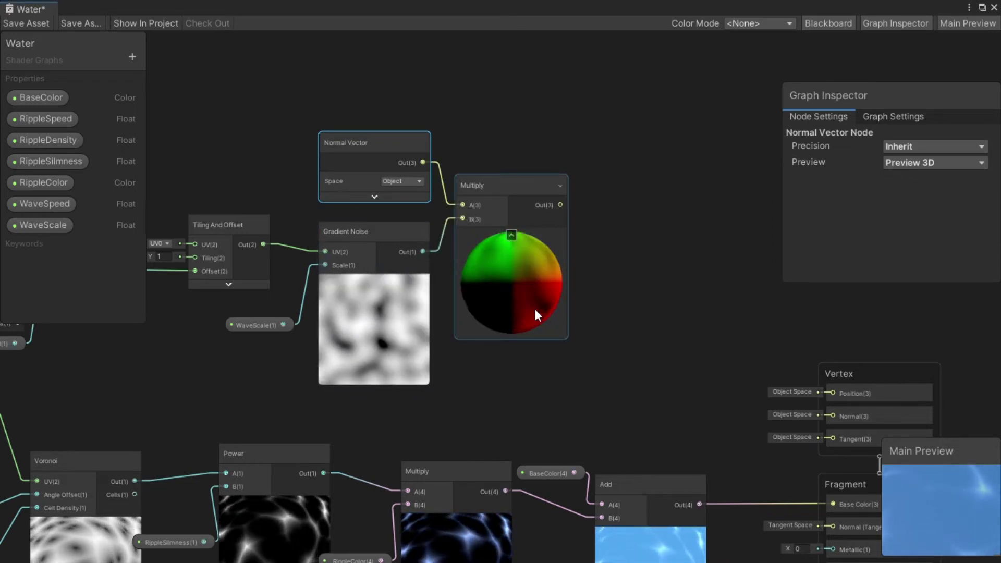
middle_drag(656, 320, 555, 323)
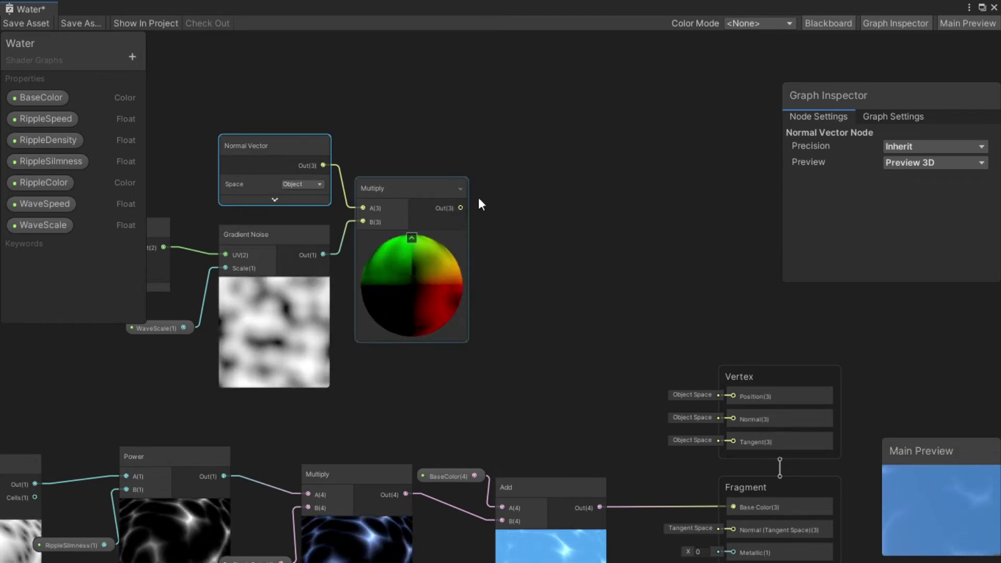
Add an Add node after the Multiply
click(551, 221)
key(space)
text(add)
click(645, 286)
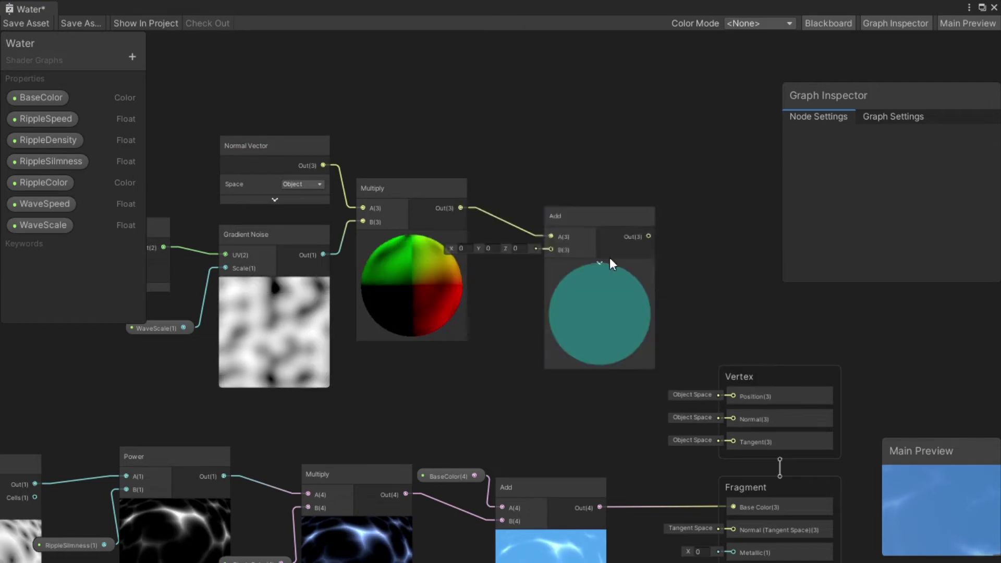
click(593, 211)
Add a Position node in Object space and wire it into the Add node's B input
click(521, 427)
key(space)
text(pos)
click(521, 427)
click(395, 225)
click(411, 237)
drag(500, 403, 417, 262)
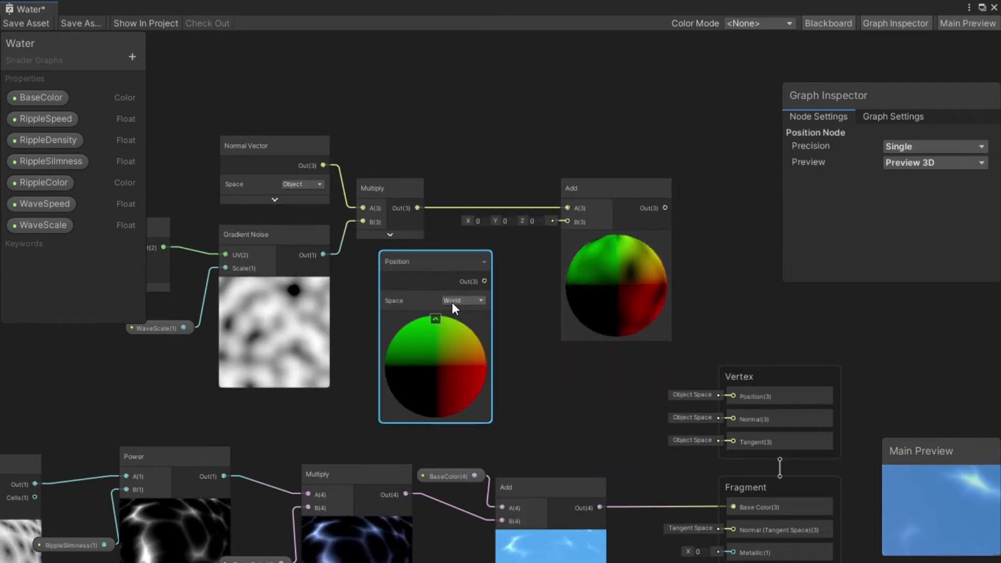
click(462, 301)
click(491, 316)
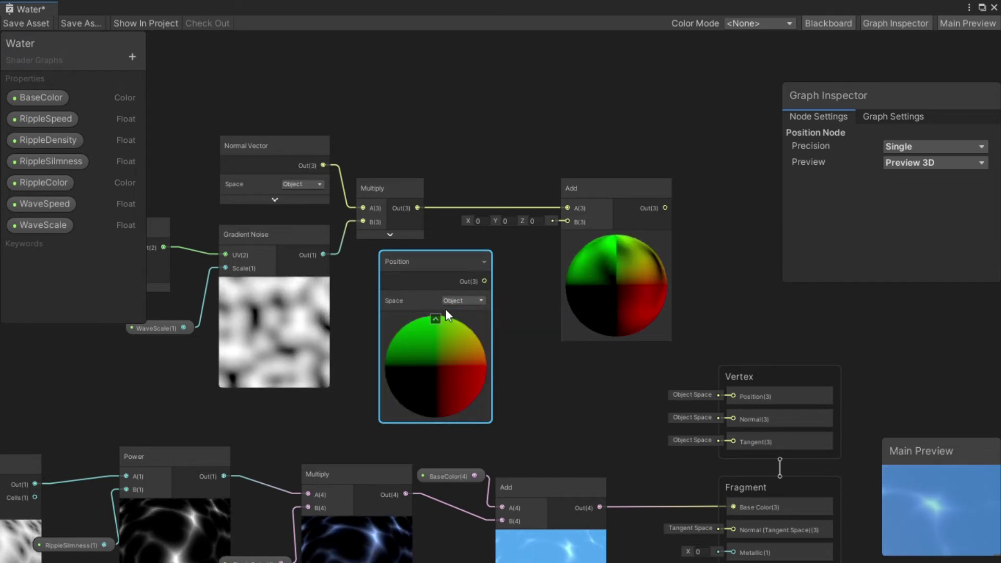
click(436, 318)
drag(485, 281, 567, 223)
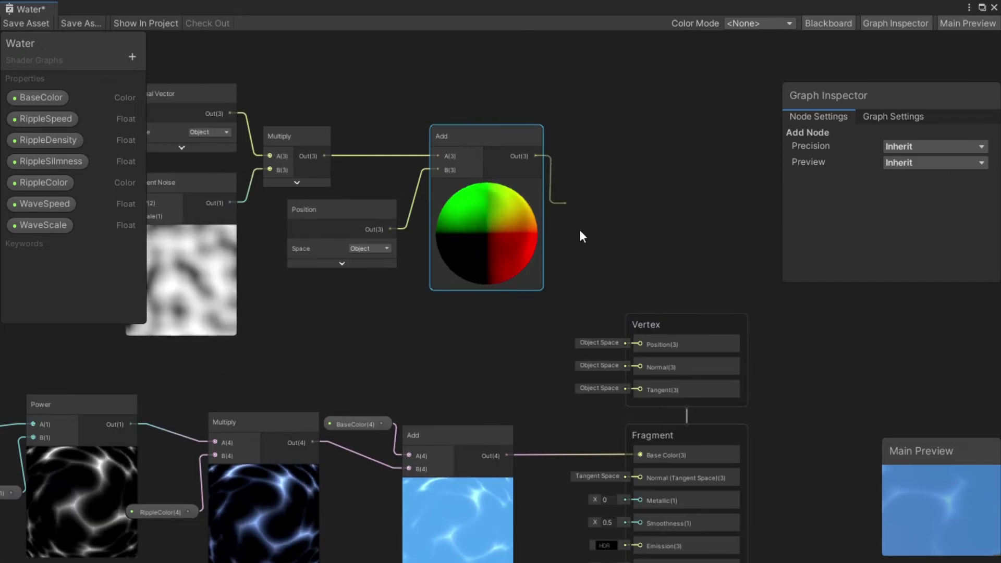
Connect the Add output to Vertex Position and save the shader graph
drag(580, 231, 638, 344)
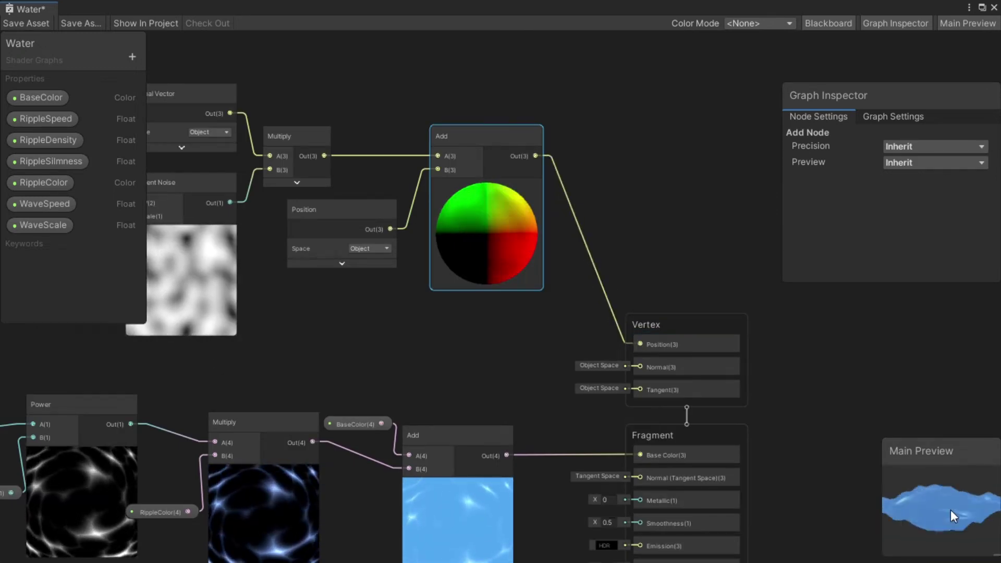
drag(957, 511, 954, 481)
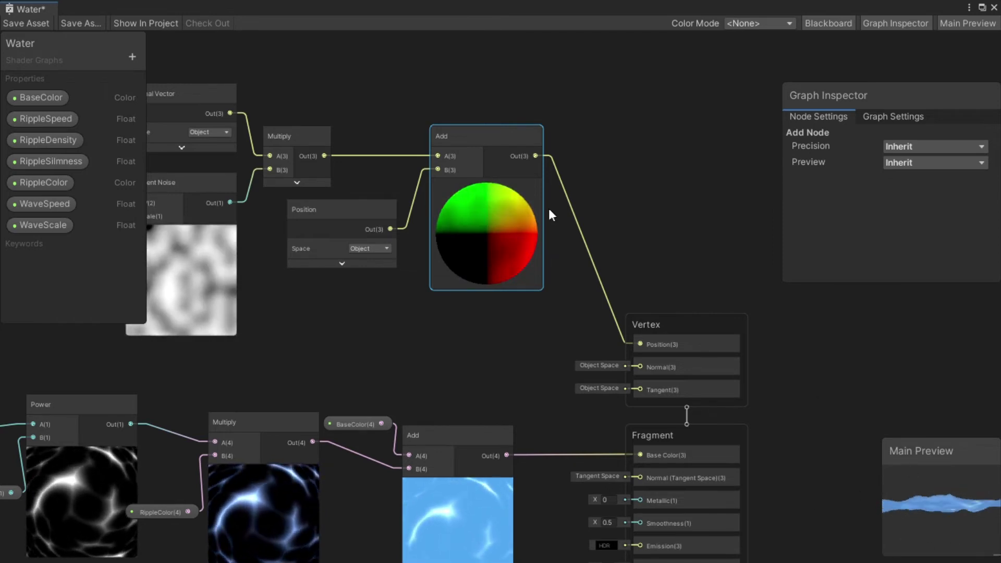
click(39, 21)
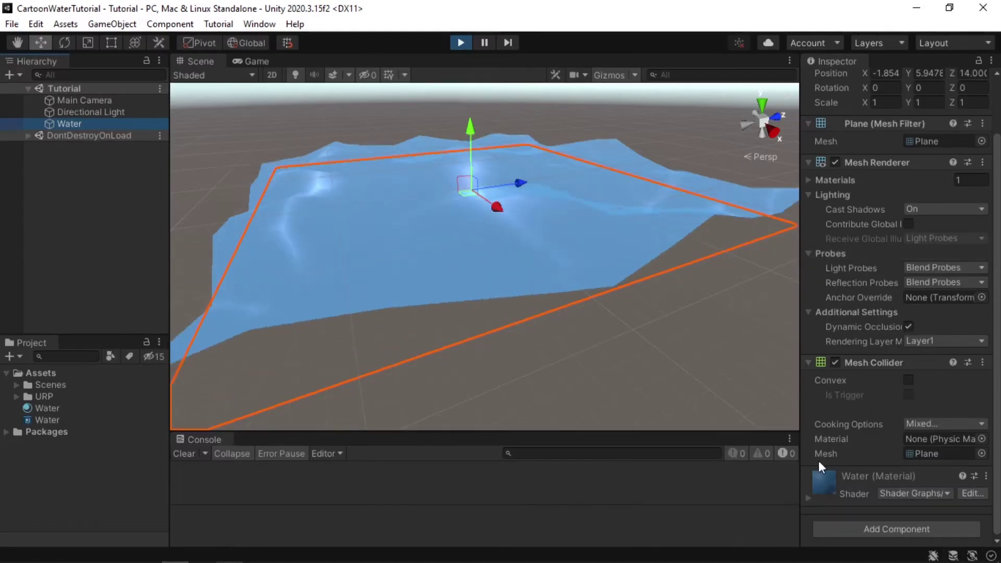
click(819, 493)
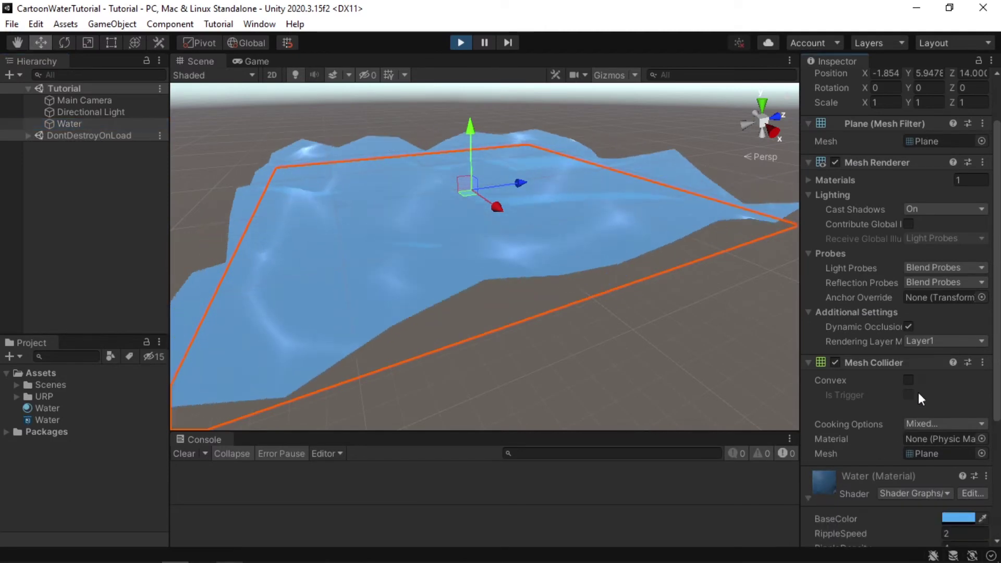
Set the Water material's WaveSpeed to 0.1 and WaveScale to 3, then view the waves in the scene
scroll(922, 376, down, 4)
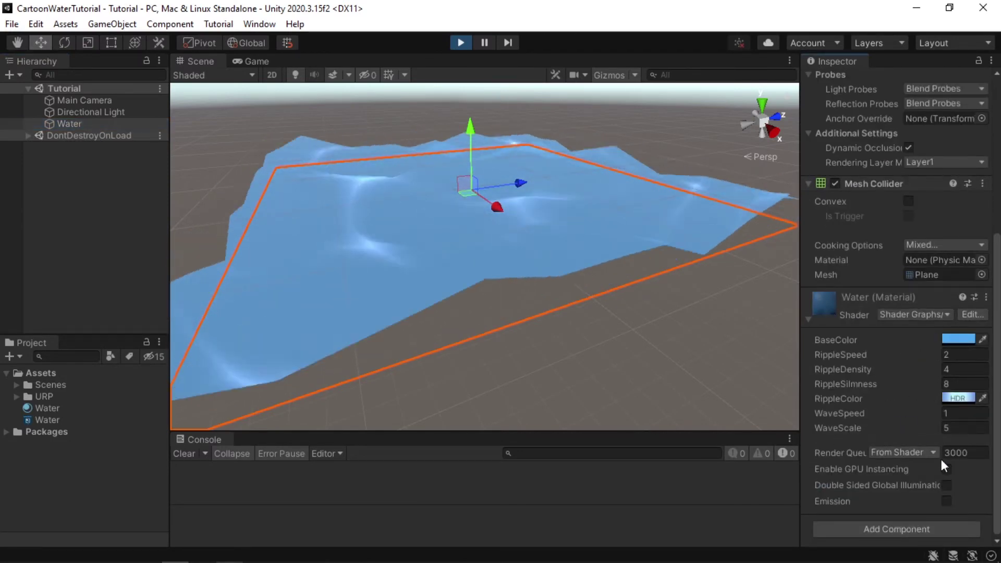
click(972, 414)
text(0.1)
click(976, 427)
text(3)
middle_drag(659, 357, 560, 269)
mouse_move(561, 270)
alt+mouse_down()
mouse_move(567, 242)
mouse_move(536, 213)
mouse_move(563, 259)
alt+mouse_up()
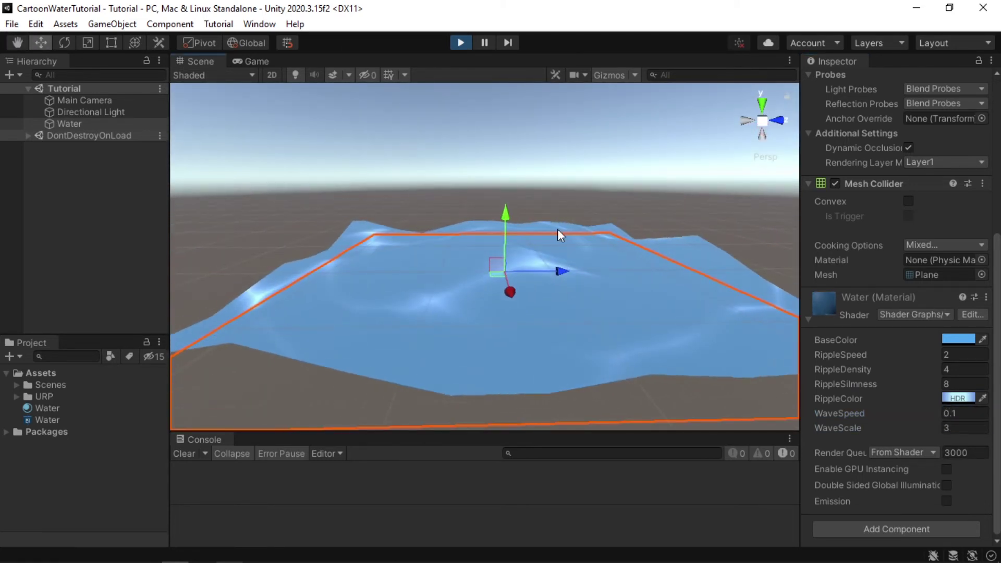
alt+drag(368, 273, 489, 262)
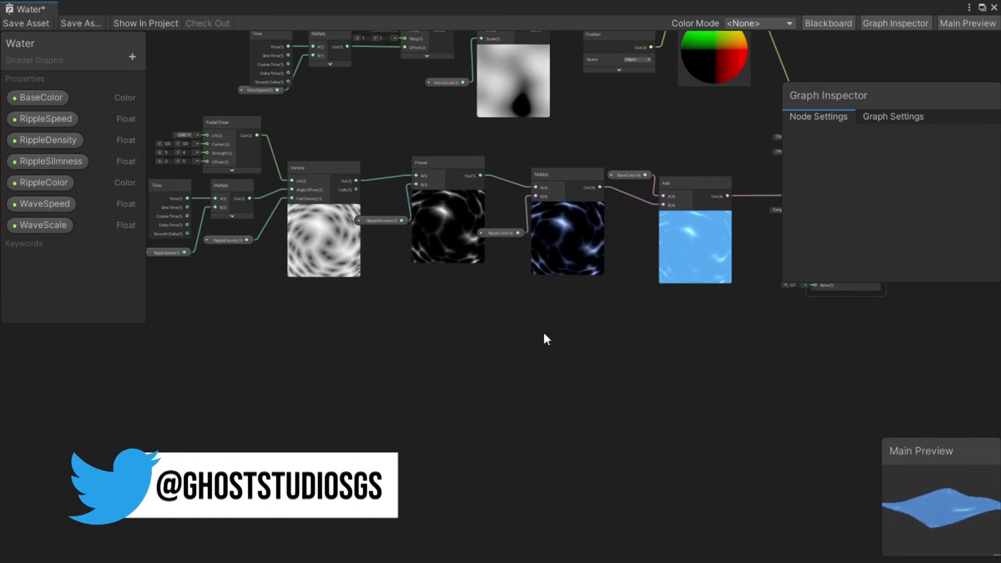
Add a Gradient Noise node to the Water graph and position it
middle_drag(515, 224, 483, 278)
middle_drag(498, 208, 469, 330)
scroll(473, 339, up, 2)
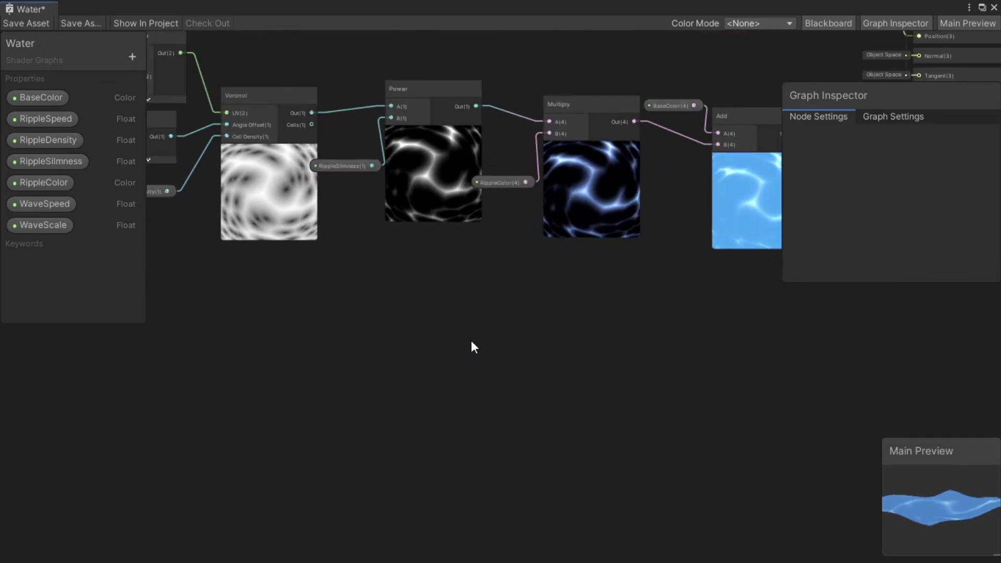
key(space)
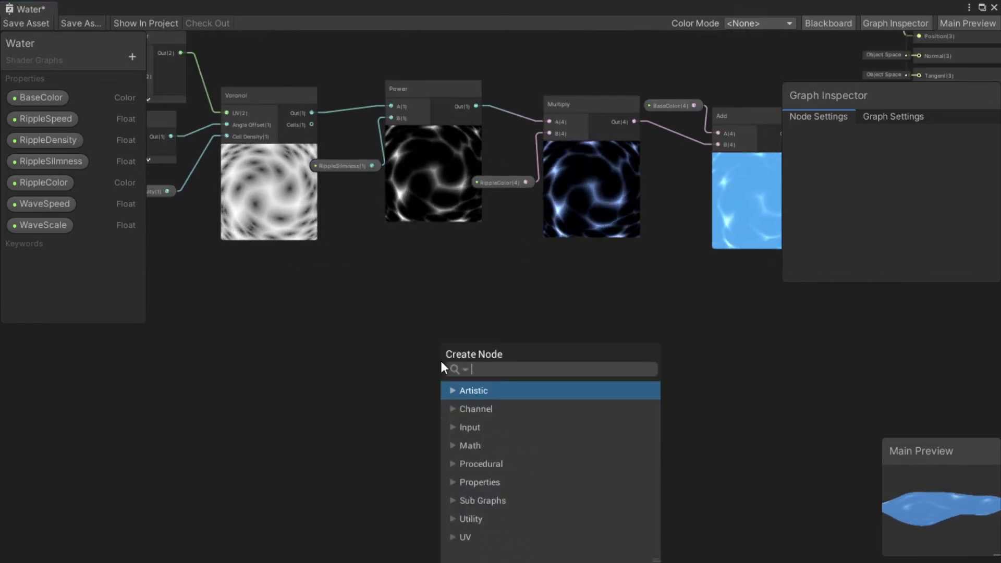
text(gra)
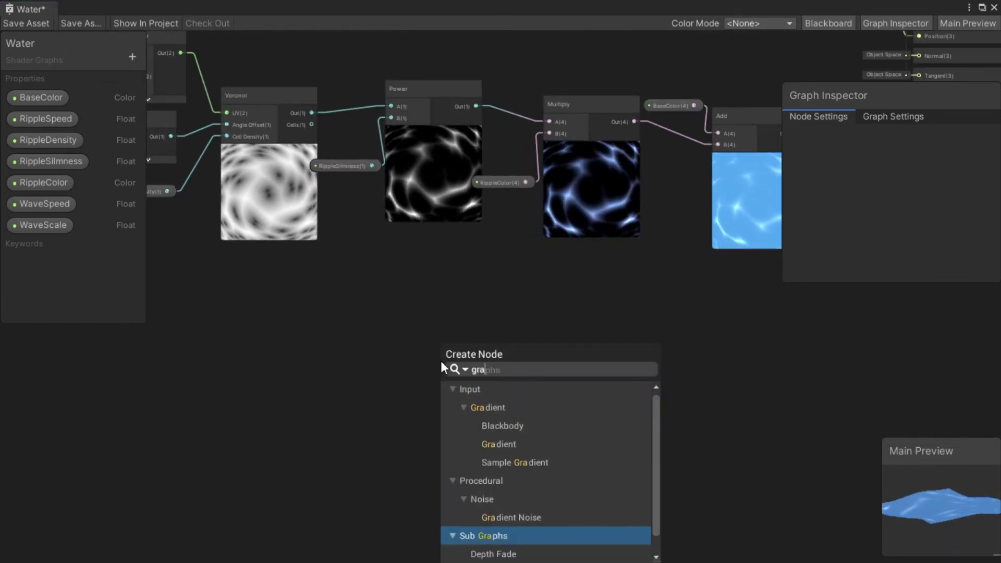
key(Up)
key(Up)
key(Up)
key(Down)
key(Down)
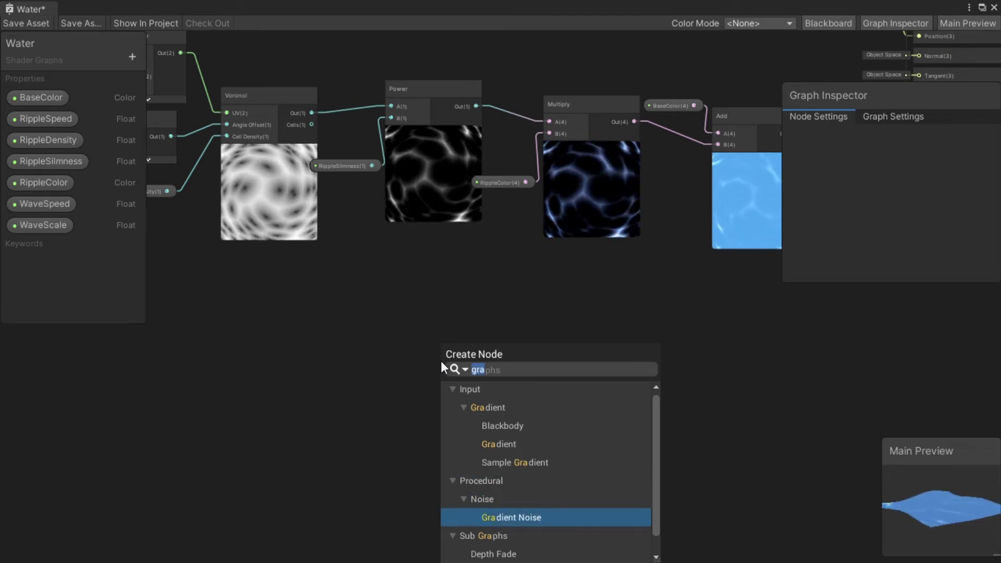
key(Return)
scroll(542, 347, up, 2)
scroll(502, 384, down, 2)
middle_drag(527, 352, 576, 334)
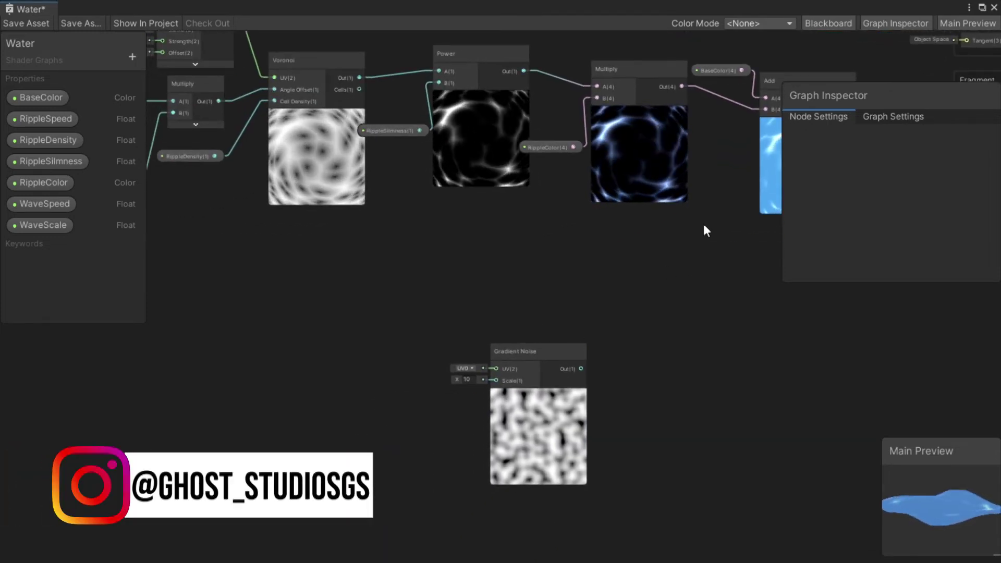
drag(530, 351, 546, 307)
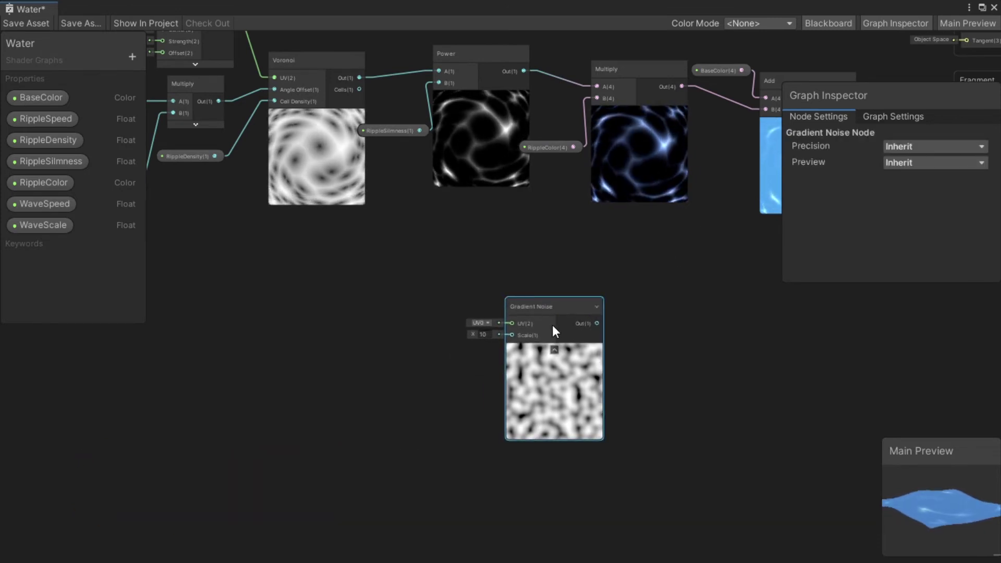
Add a Time node and move it to the left
key(space)
text(tim)
key(Return)
drag(344, 349, 311, 328)
Create a FoamSpeed float property with a default value of 0.5
click(132, 56)
click(182, 67)
text(FoamSppe)
key(BackSpace)
key(BackSpace)
text(eed)
key(Return)
click(30, 248)
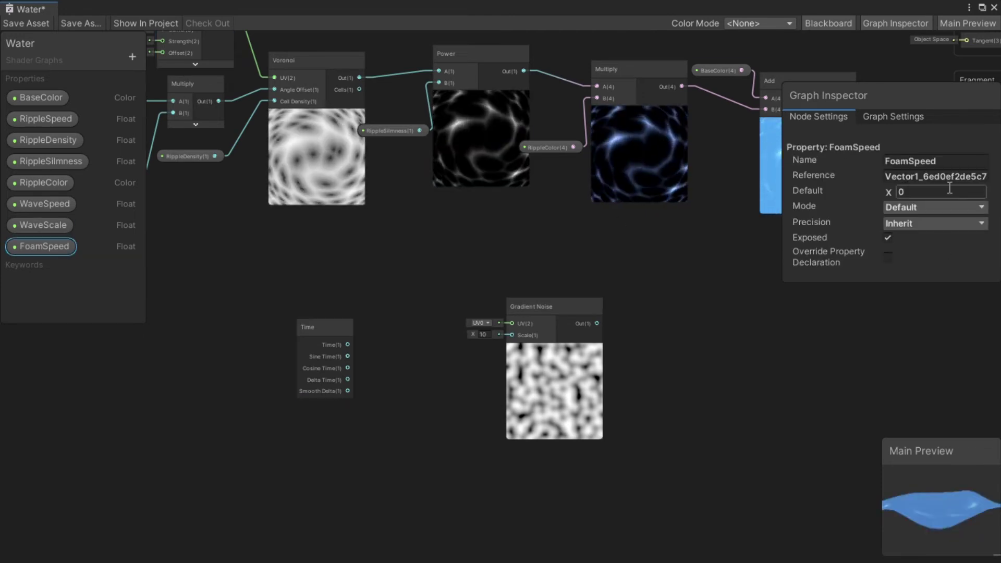
click(950, 188)
text(.)
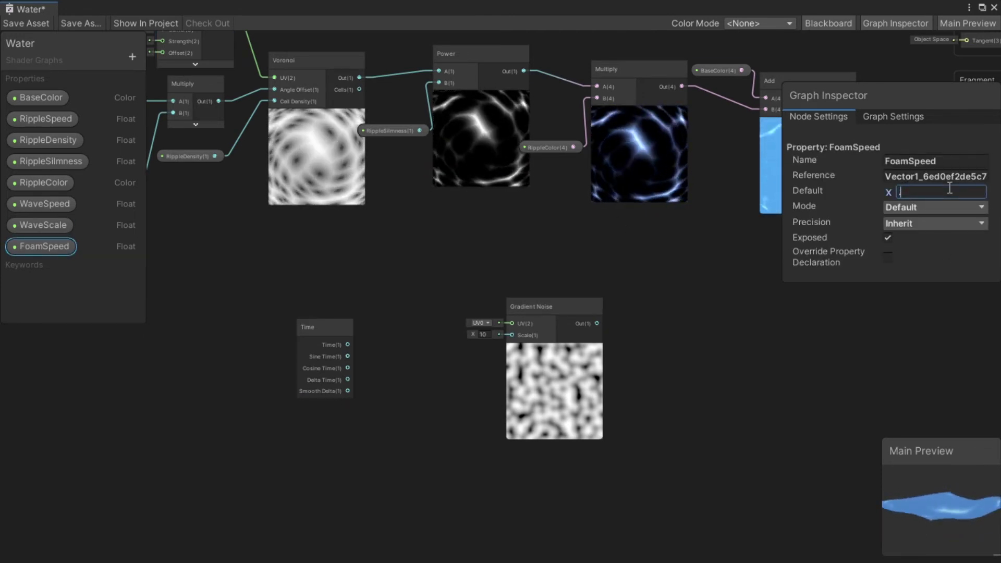
text(5)
click(933, 207)
click(814, 219)
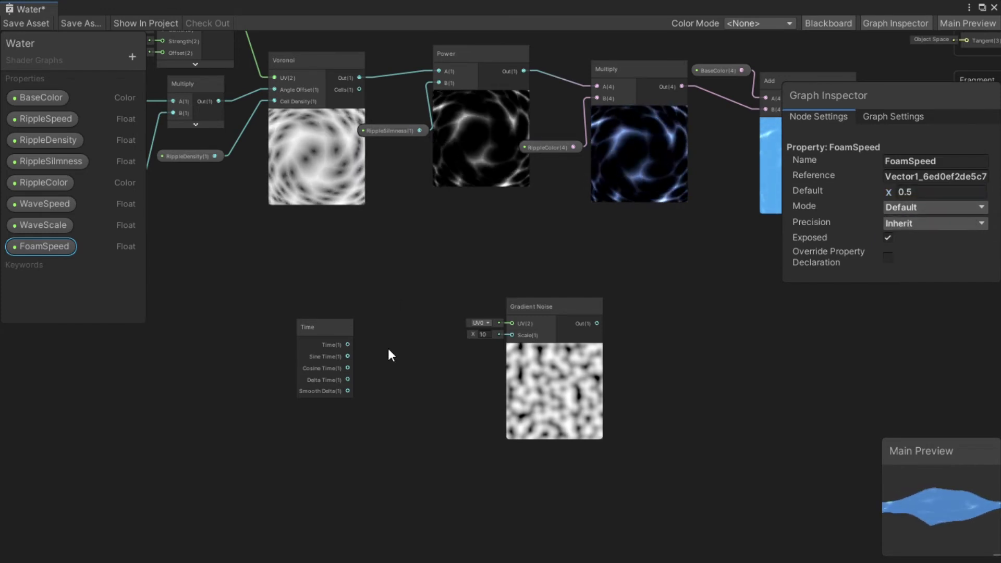
Multiply Time by FoamSpeed into a Tiling And Offset offset feeding Gradient Noise UV
drag(347, 345, 389, 358)
text(mul)
key(Return)
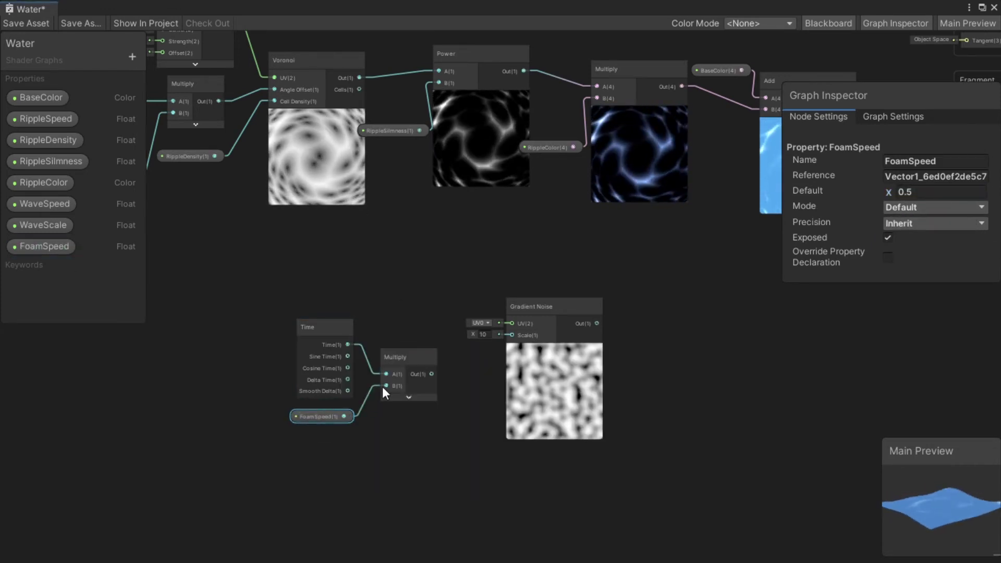
drag(284, 313, 380, 411)
drag(428, 371, 379, 323)
text(tilin)
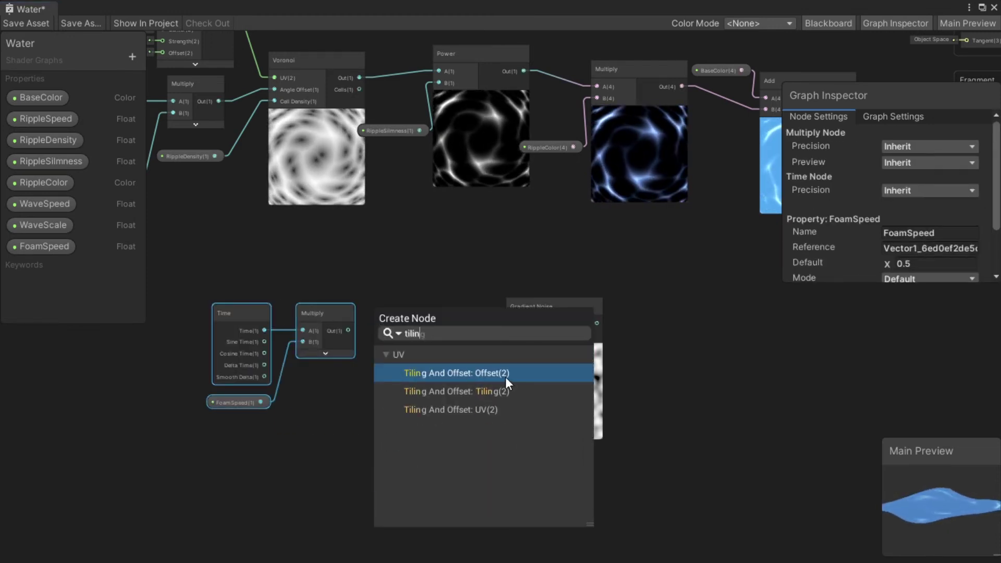
click(506, 377)
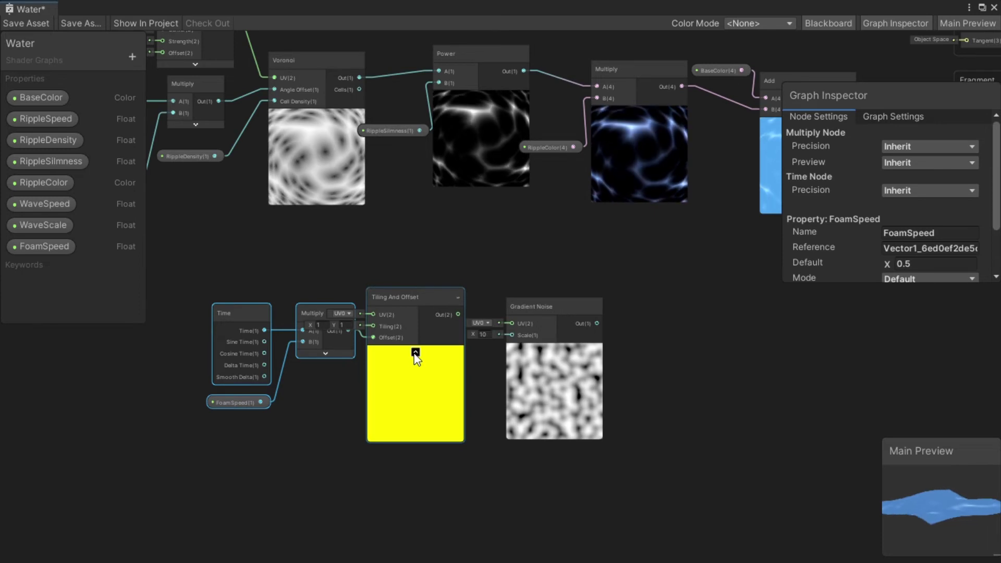
click(416, 353)
drag(405, 291, 509, 324)
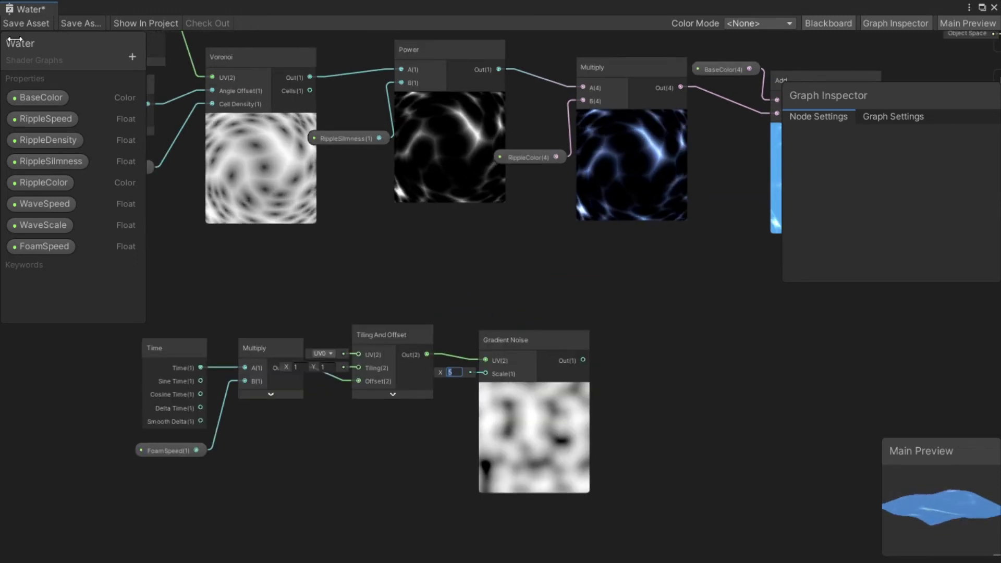
Add a FoamScale float defaulting to 30, wired into the Gradient Noise Scale
click(132, 57)
click(153, 69)
text(FoamScale)
key(Return)
drag(73, 271, 483, 386)
click(963, 190)
text(30)
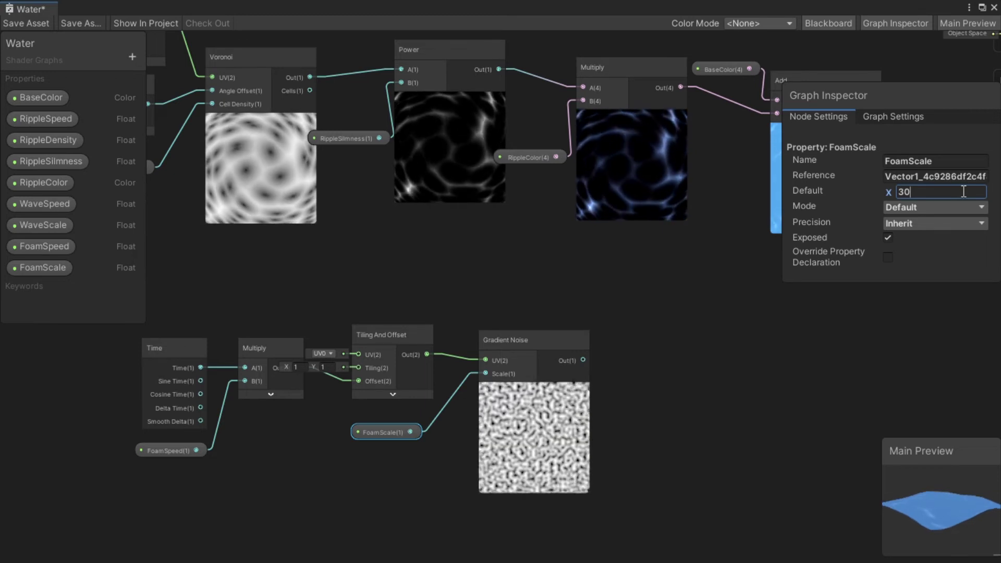
click(625, 334)
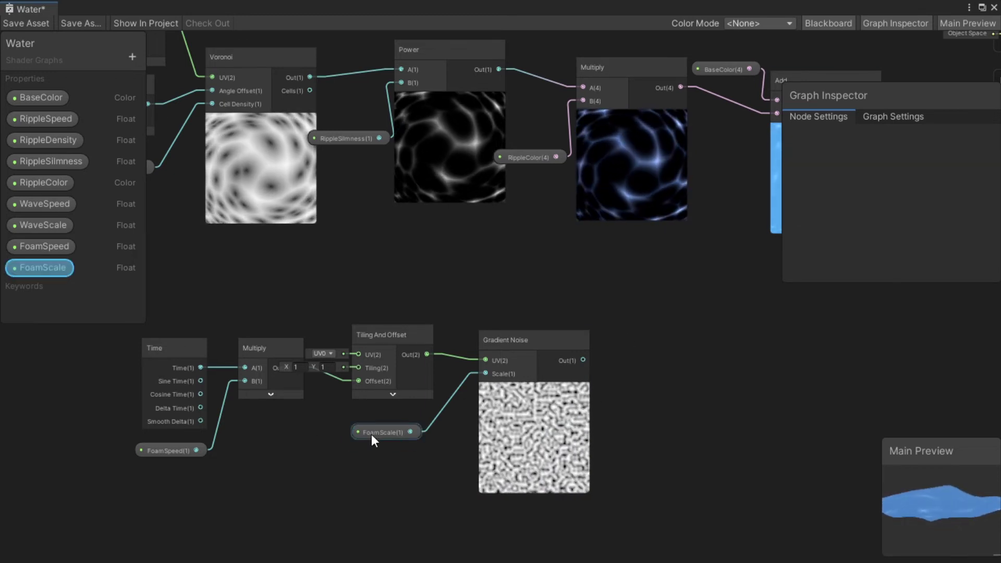
drag(372, 434, 383, 413)
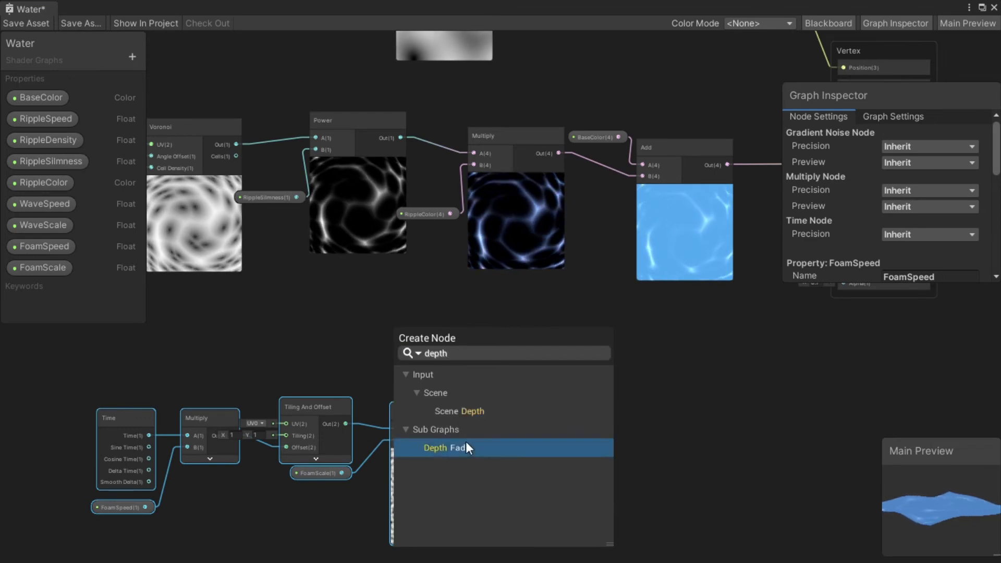
Add a Depth Fade node and a FoamAmount float (default 0.4) placed at its Distance input
click(467, 446)
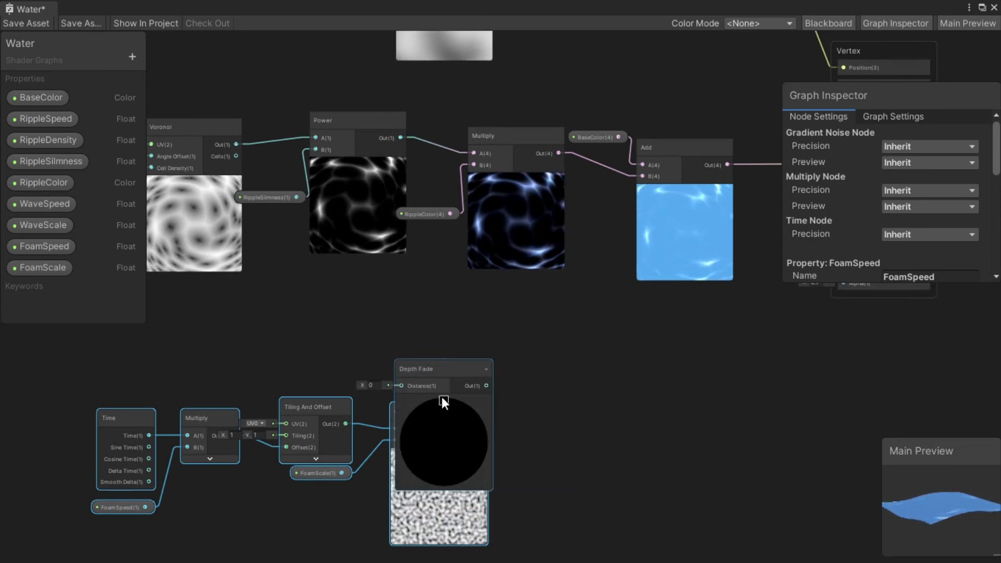
drag(447, 367, 433, 295)
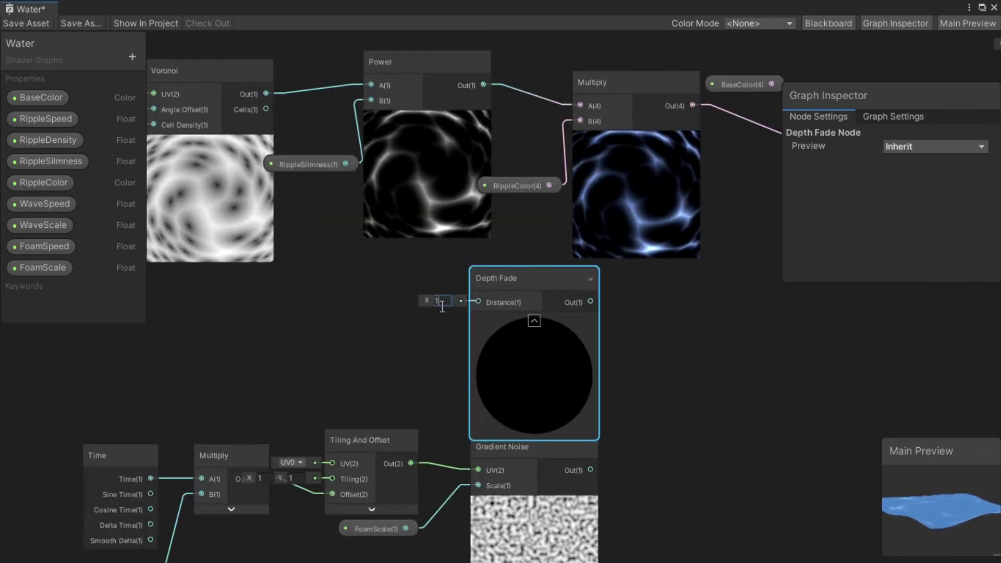
click(131, 57)
click(183, 67)
text(FoamAmount)
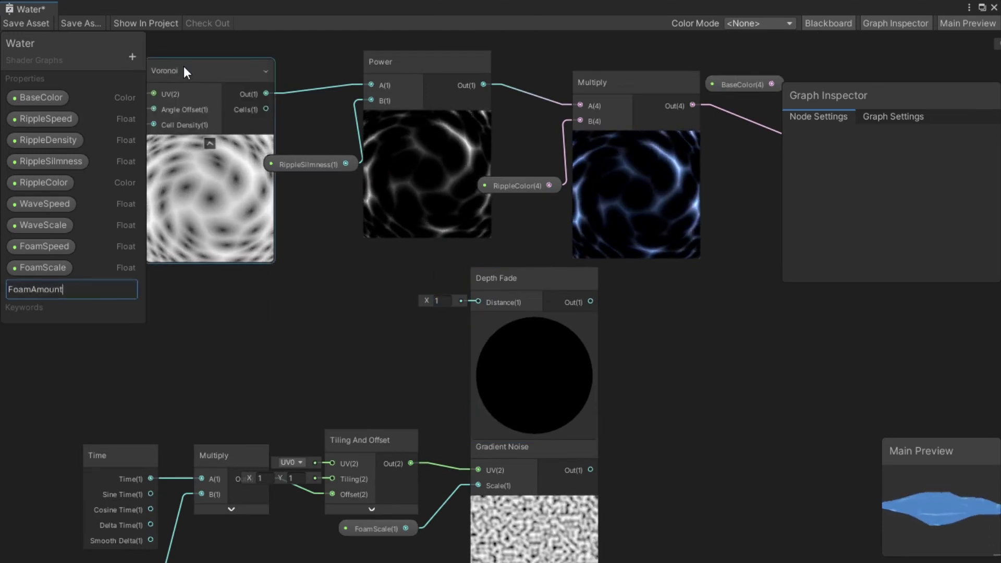
key(Return)
click(64, 290)
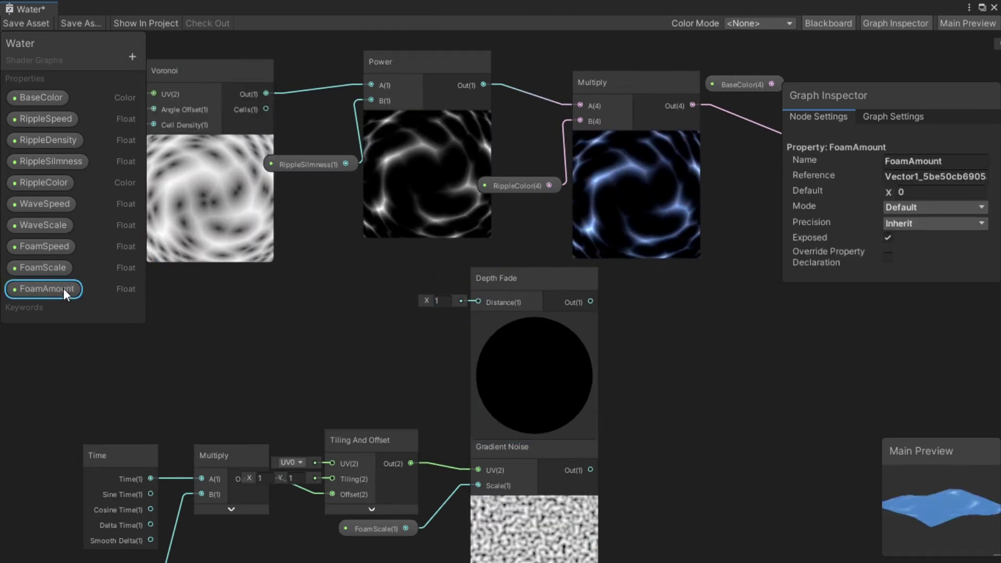
click(939, 192)
text(.4)
drag(135, 296, 351, 357)
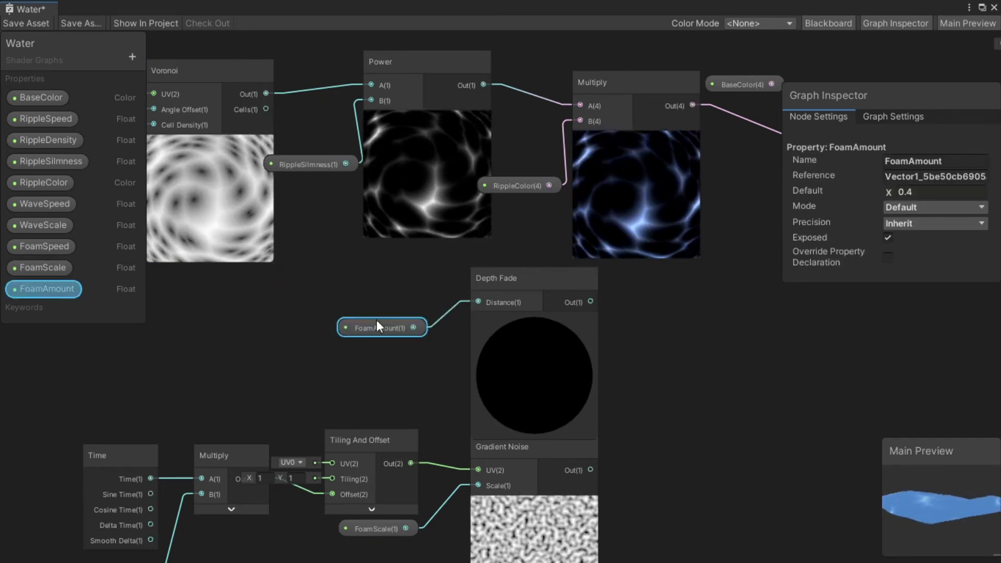
drag(418, 334, 436, 306)
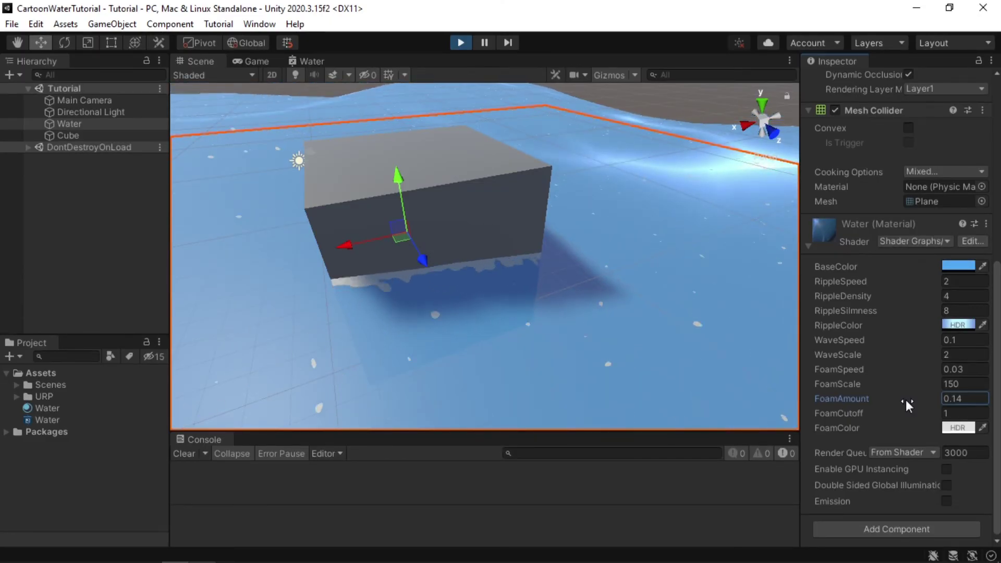
Set the Water material's FoamAmount to 0.5 in the Inspector
drag(906, 400, 939, 398)
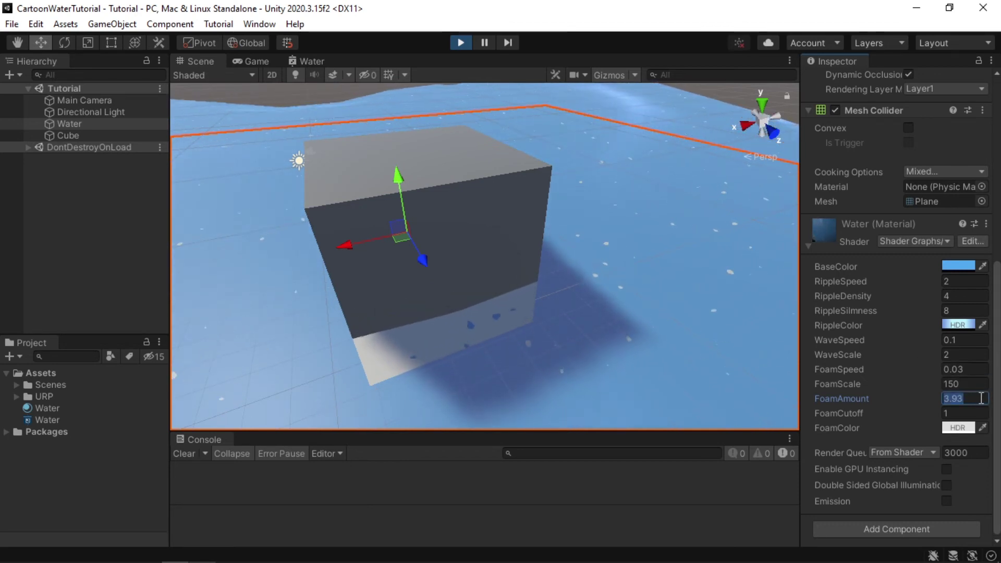
text(.5)
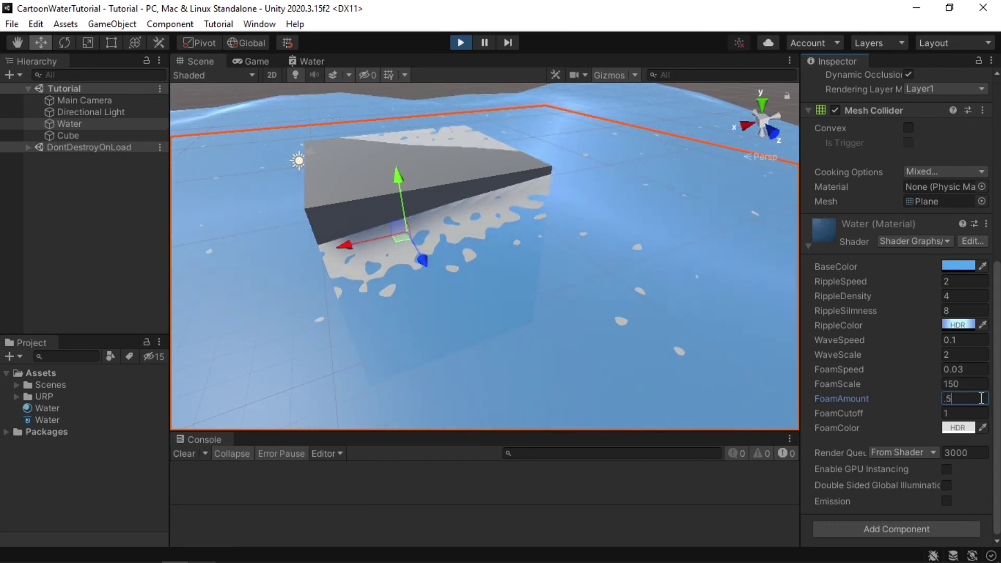
key(Return)
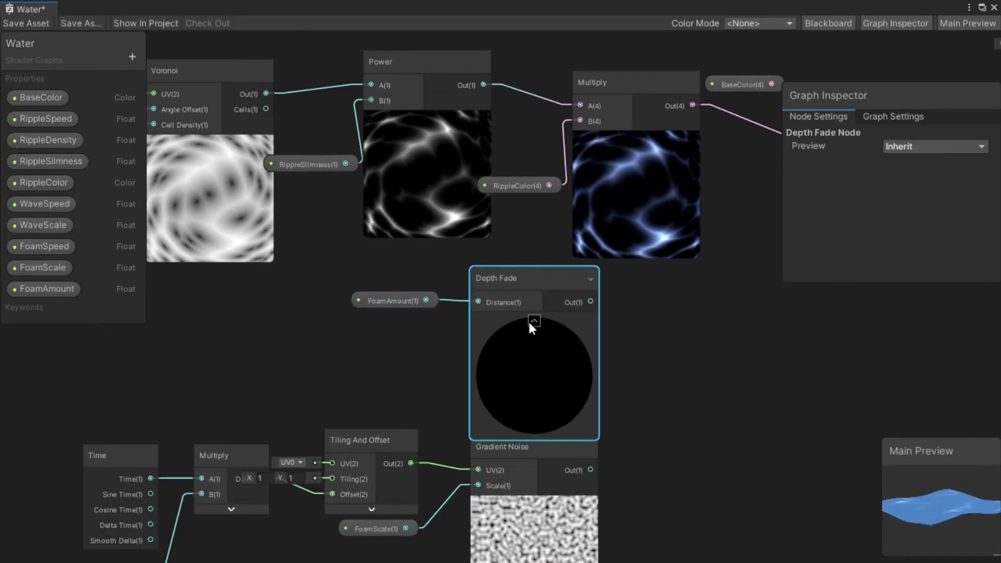
Collapse the Depth Fade preview and move it together with FoamAmount slightly up
click(533, 318)
drag(346, 276, 526, 360)
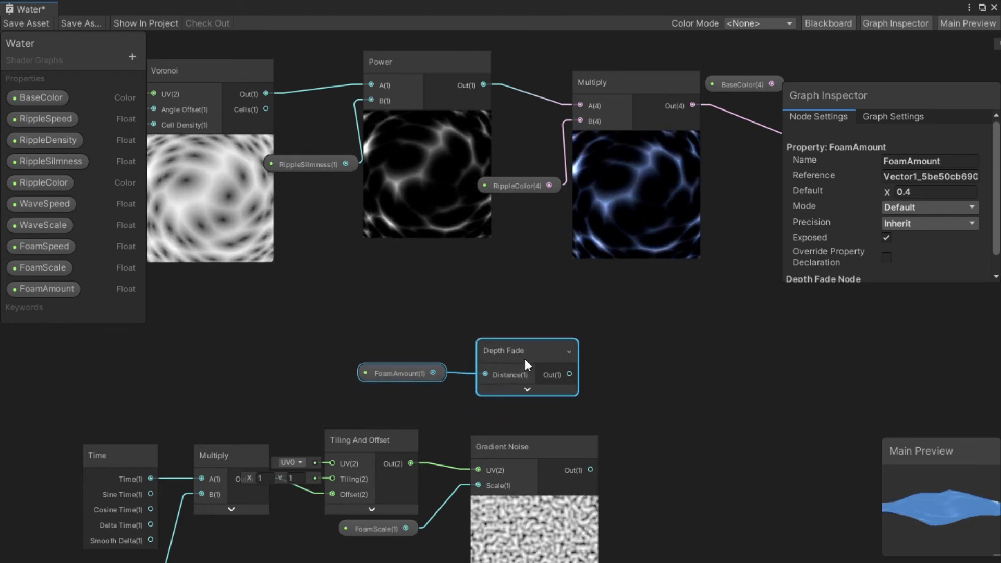
middle_drag(646, 385, 508, 390)
mouse_move(417, 368)
drag(396, 359, 377, 331)
Add a FoamCutoff float to the graph and set the material's FoamCutoff to 0.48
click(133, 56)
click(186, 121)
text(FoamCutoff)
key(Return)
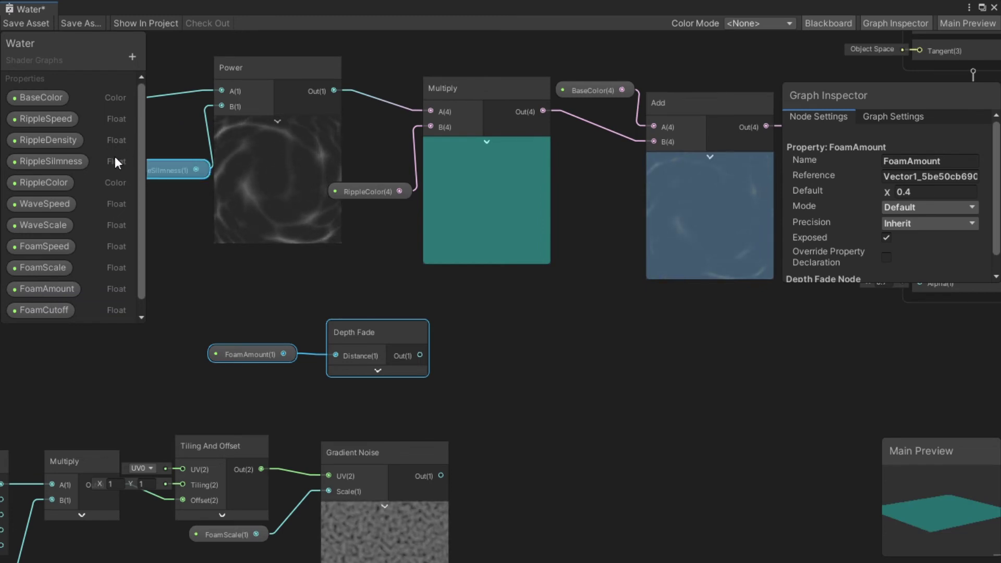
drag(44, 311, 396, 407)
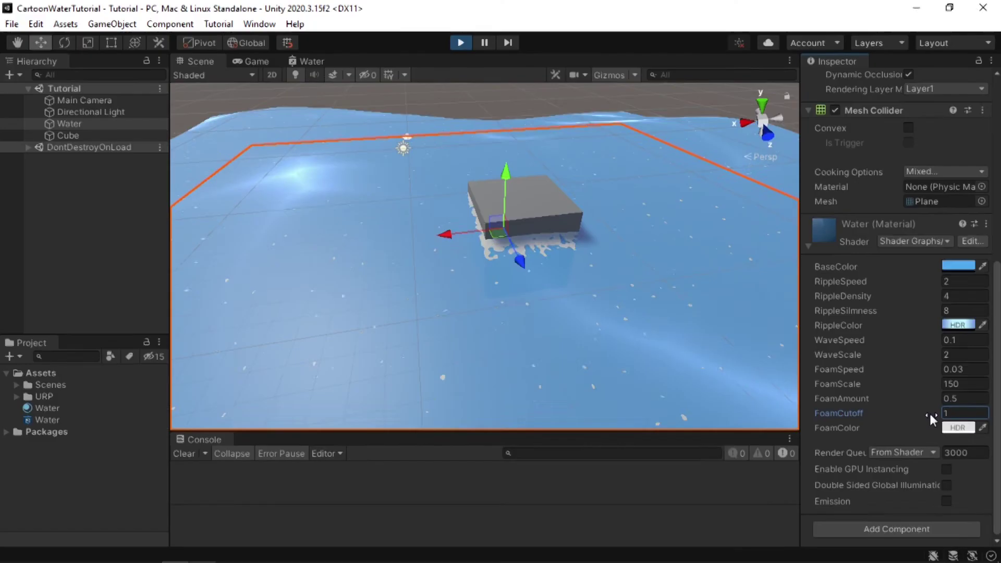
drag(929, 412, 904, 412)
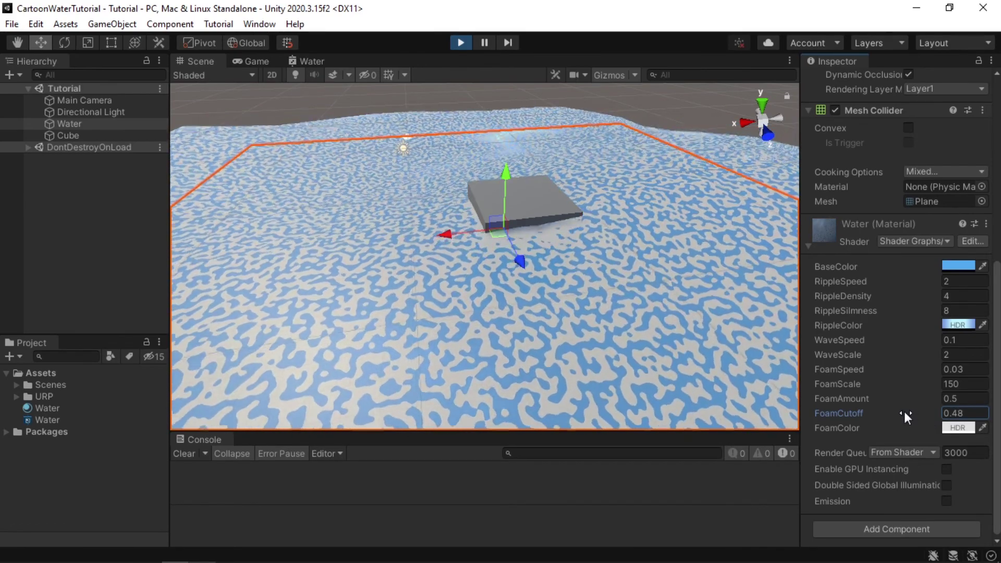
Scrub the material's FoamCutoff down to 0.27, then up to about 3.06
drag(904, 411, 900, 414)
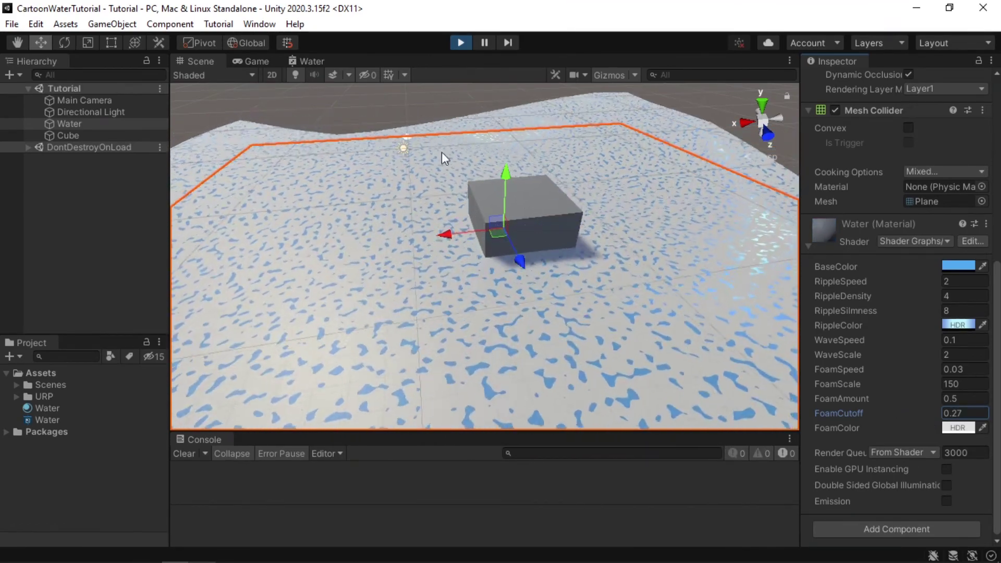
drag(884, 413, 938, 420)
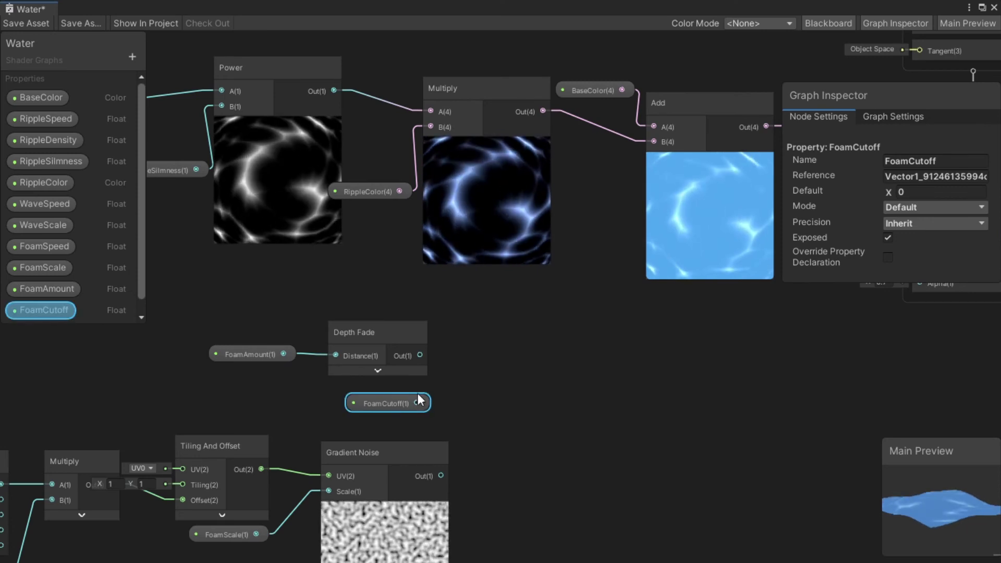
drag(419, 399, 417, 399)
Multiply the Depth Fade output by FoamCutoff with a new Multiply node
key(space)
text(muk)
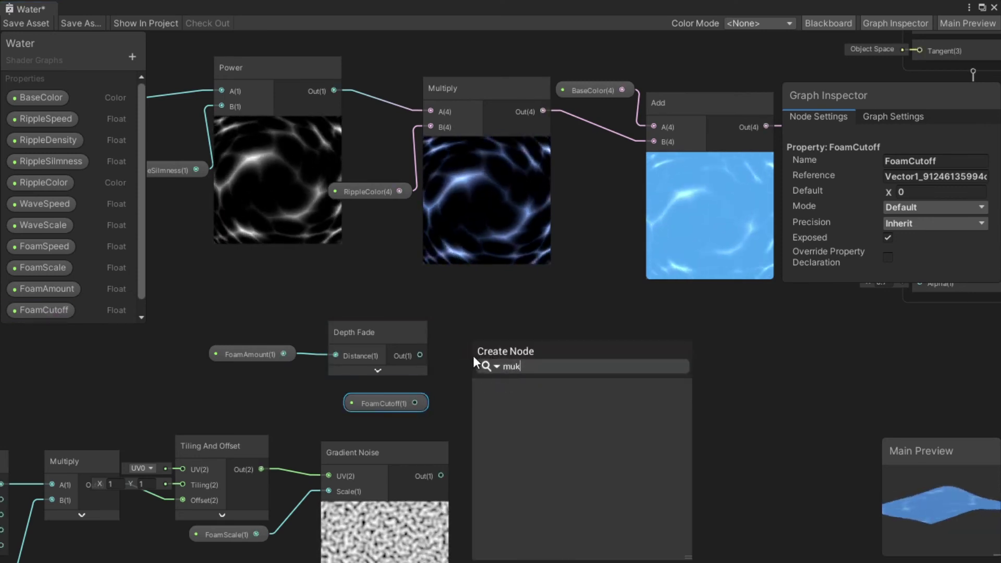
key(BackSpace)
text(l)
key(Return)
drag(420, 355, 455, 371)
drag(414, 403, 448, 389)
click(528, 410)
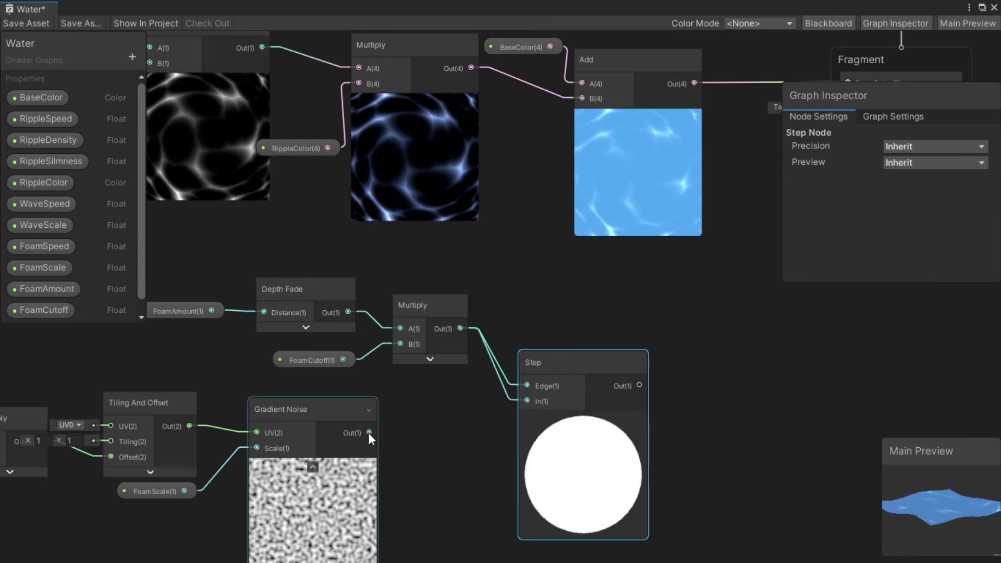
Feed the foam Gradient Noise into a Step node and add a new Color Blackboard property
drag(368, 432, 528, 399)
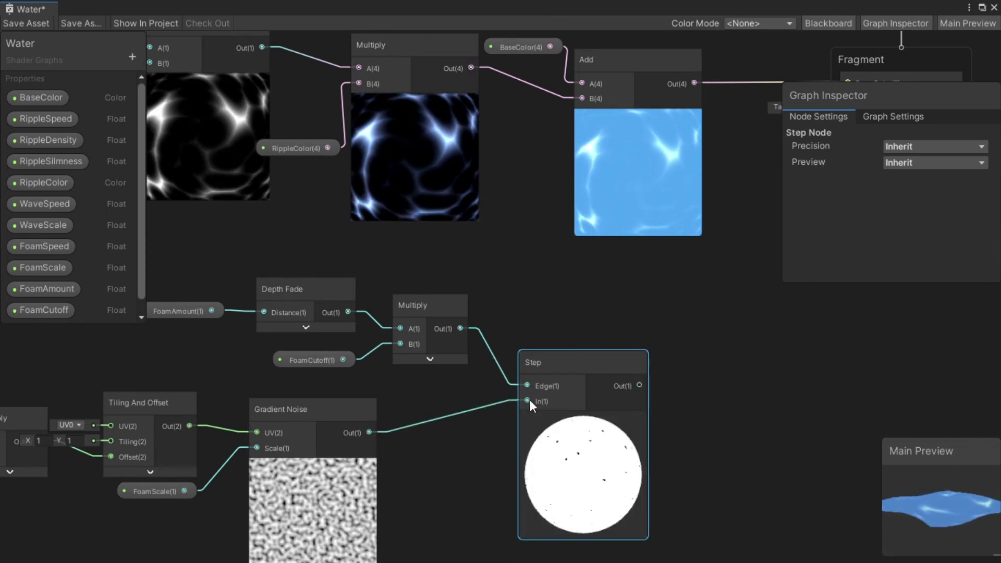
drag(563, 366, 527, 353)
click(426, 318)
middle_drag(430, 345, 376, 256)
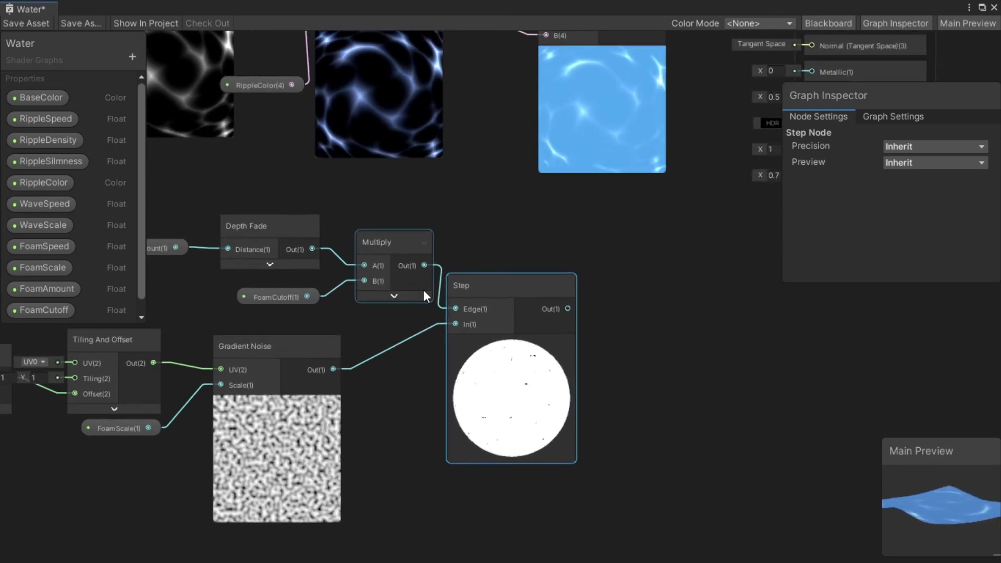
click(459, 317)
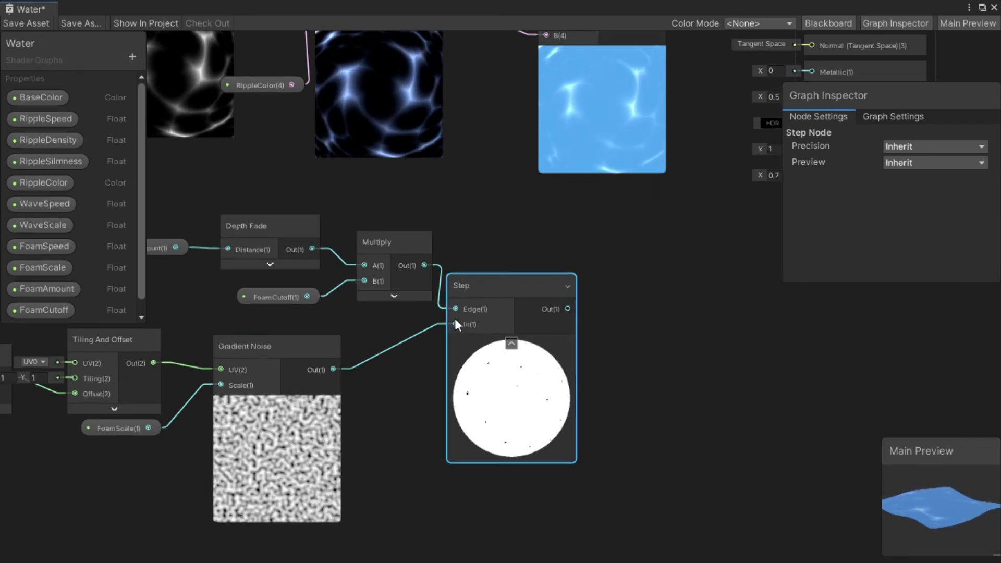
click(132, 56)
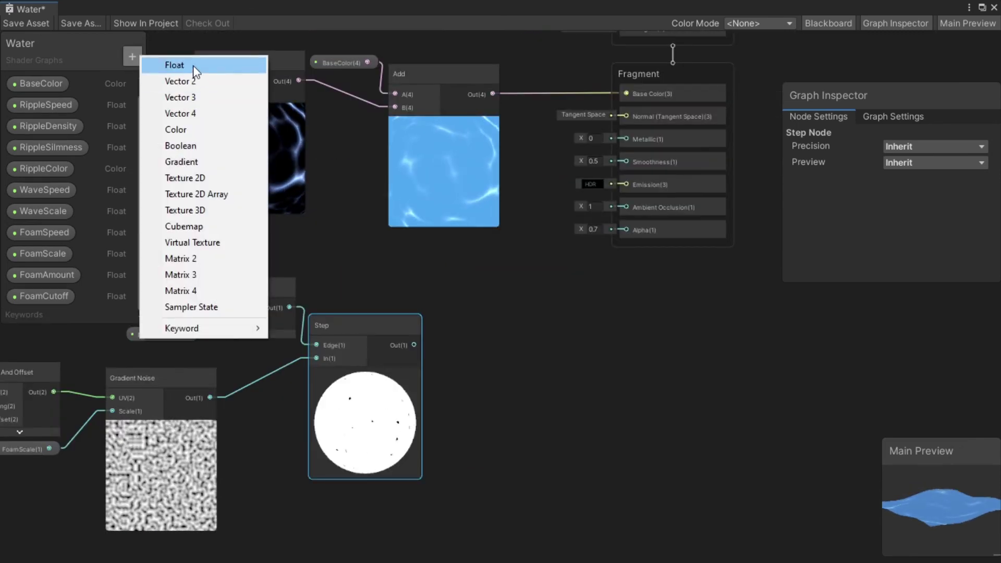
click(193, 65)
Name the property FoamColor, set it to HDR with default grey 195, intensity 1, alpha 255
text(Foam)
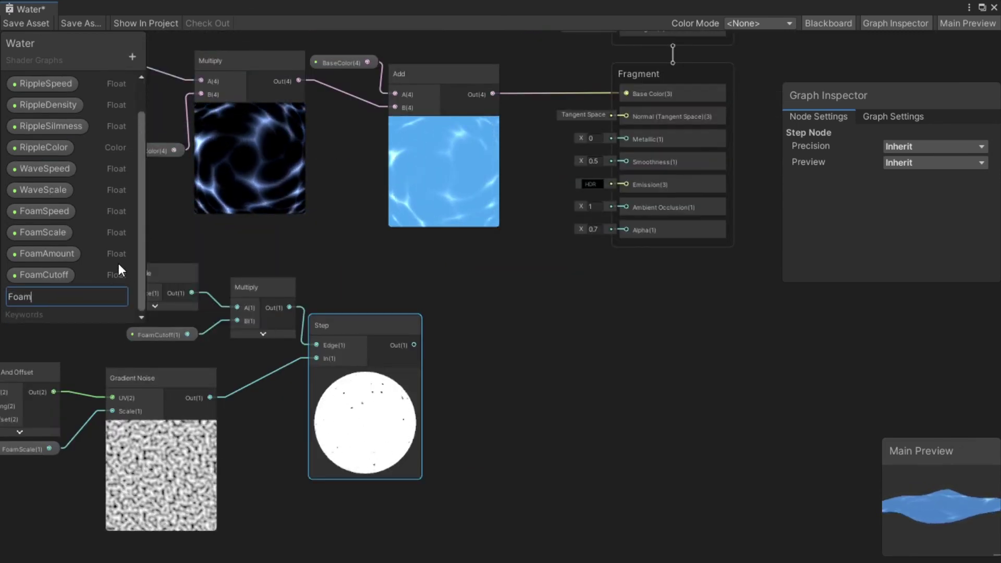
text(Color)
key(Return)
click(918, 207)
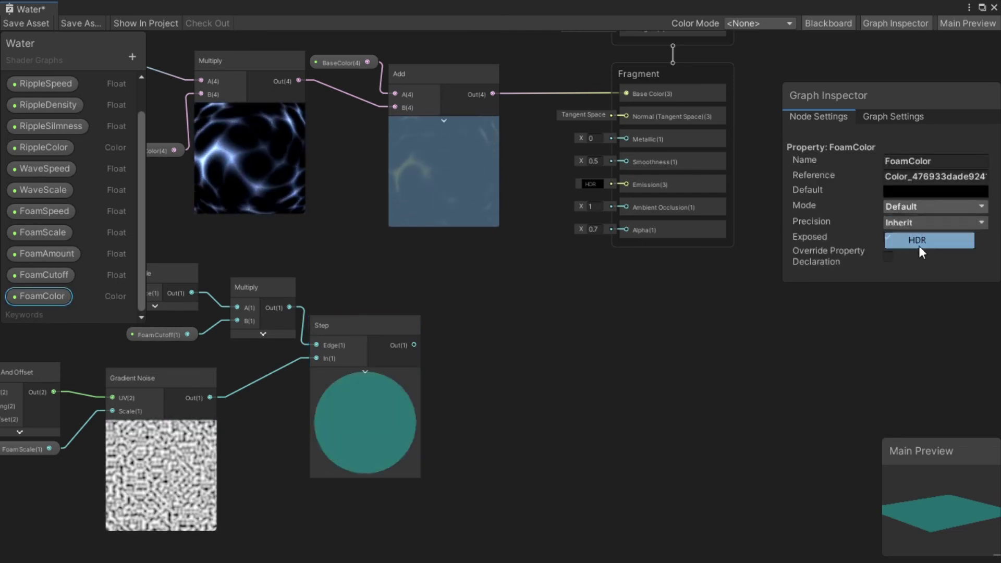
click(919, 240)
click(922, 192)
click(827, 233)
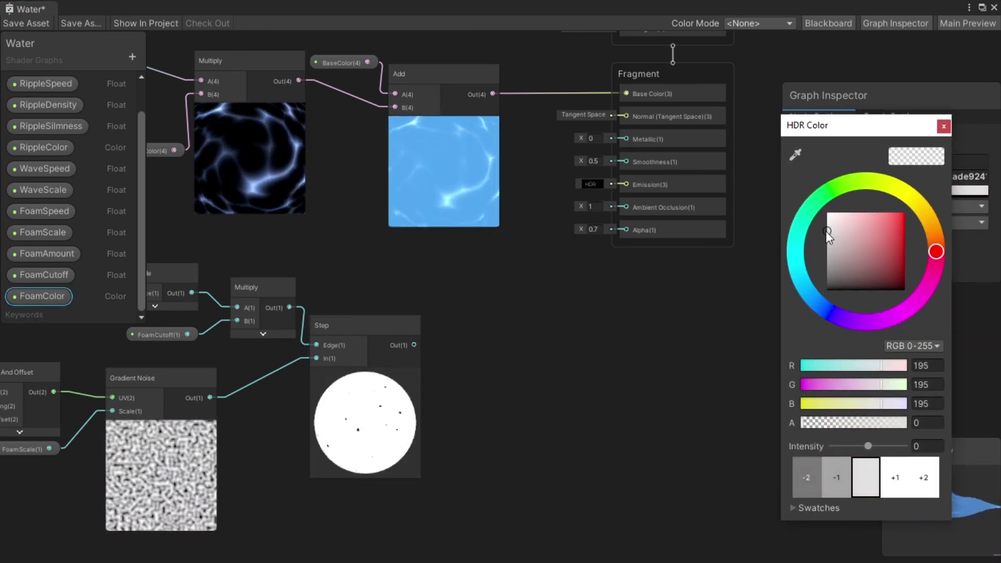
click(896, 478)
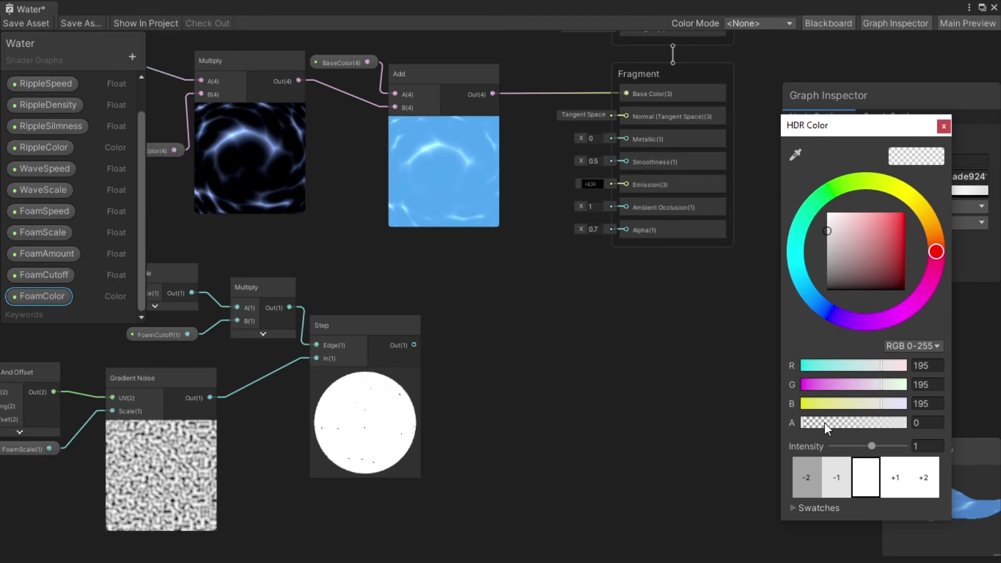
drag(824, 422, 924, 424)
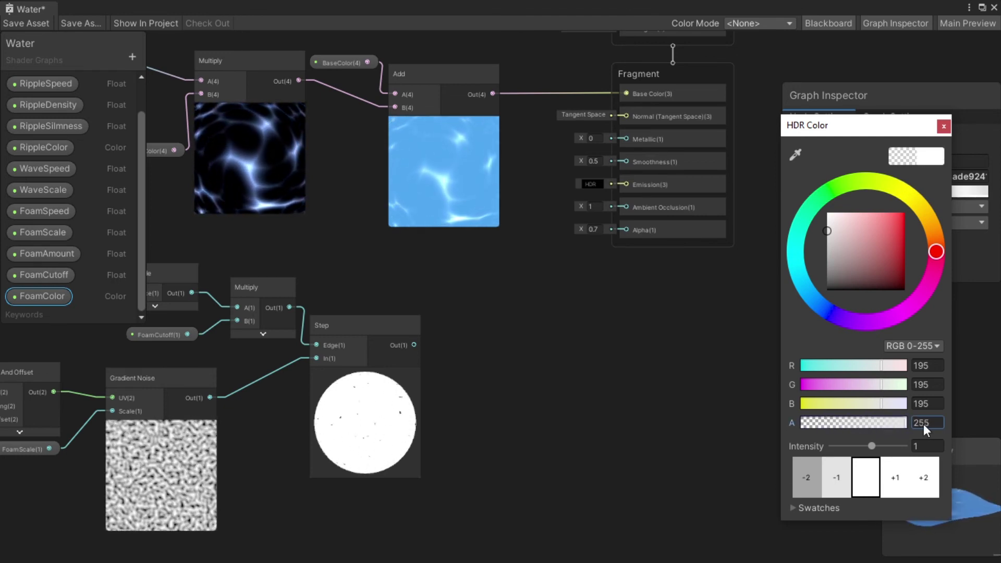
click(943, 126)
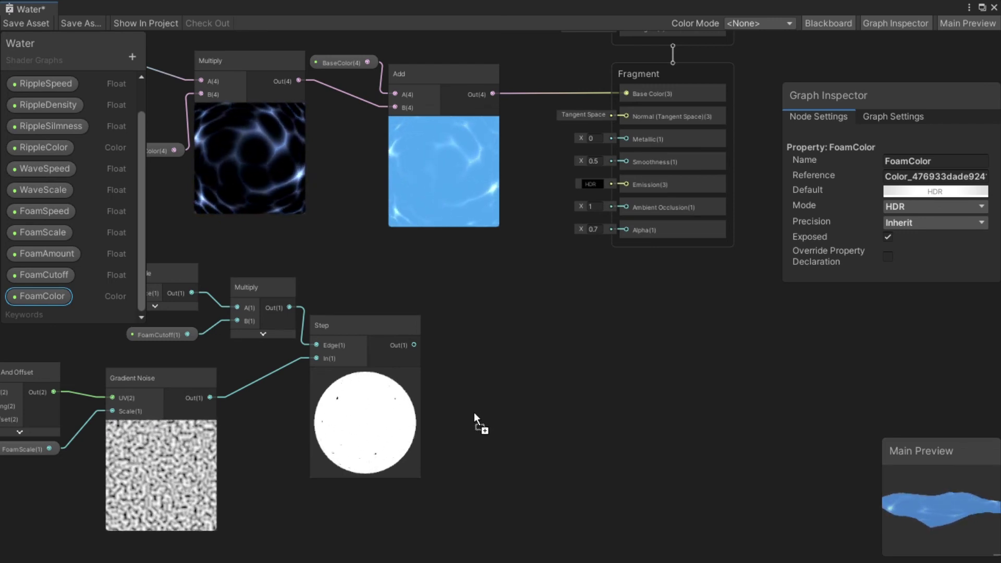
Place FoamColor below the Step node and split it into channels with a Split node
drag(435, 524, 517, 350)
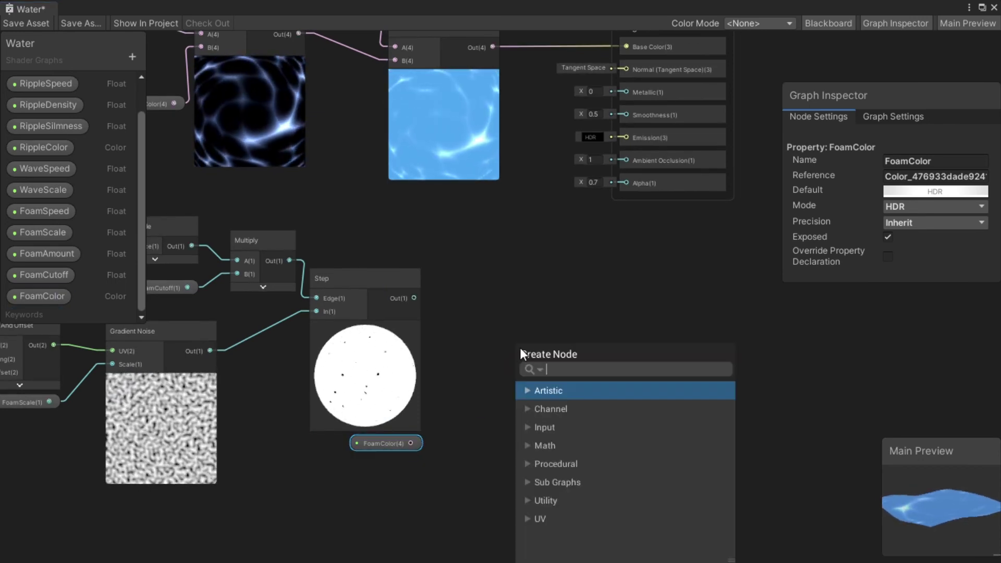
text(split)
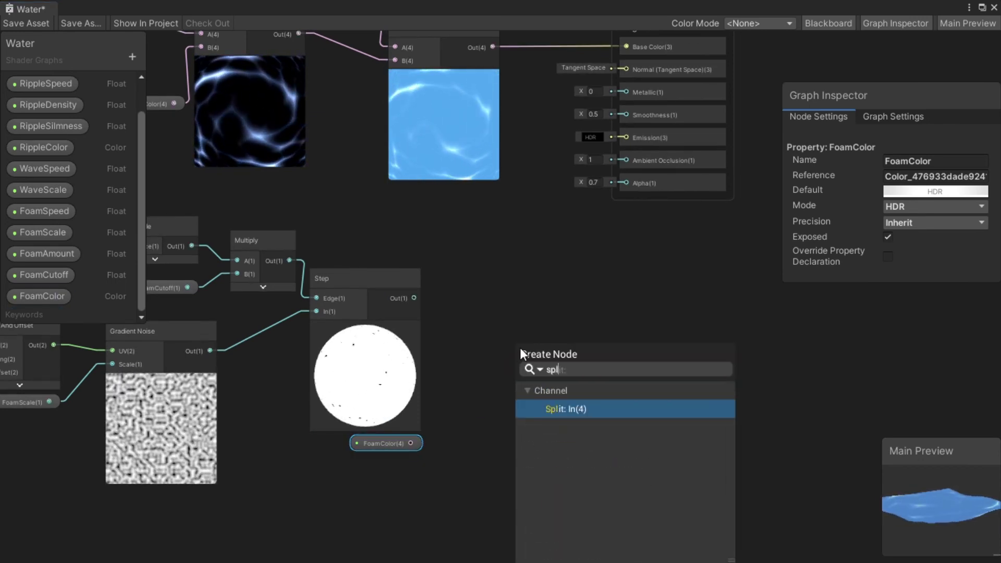
key(Return)
drag(528, 362, 446, 385)
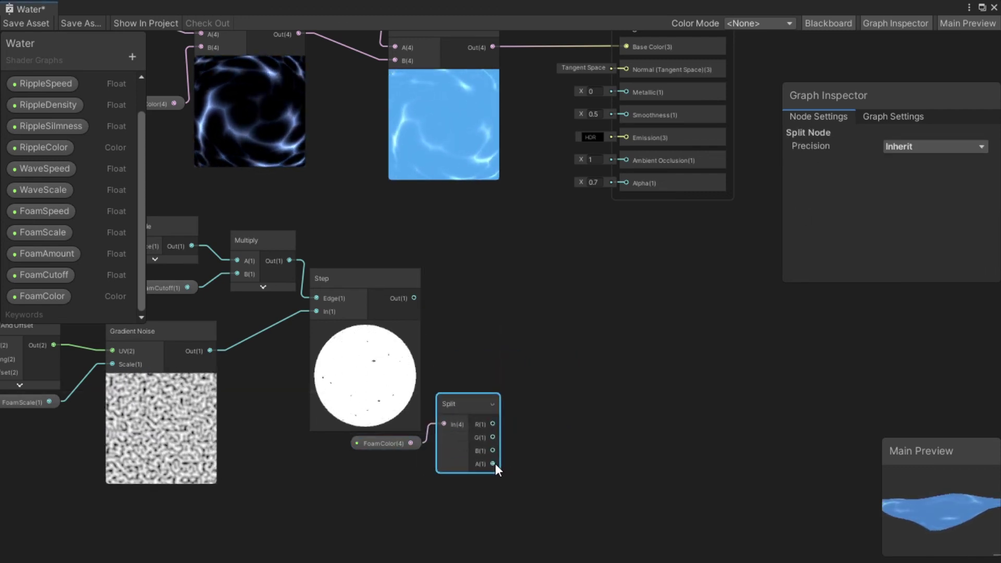
Multiply the Step foam mask by Split's alpha output using a new Multiply node
drag(496, 464, 534, 355)
key(space)
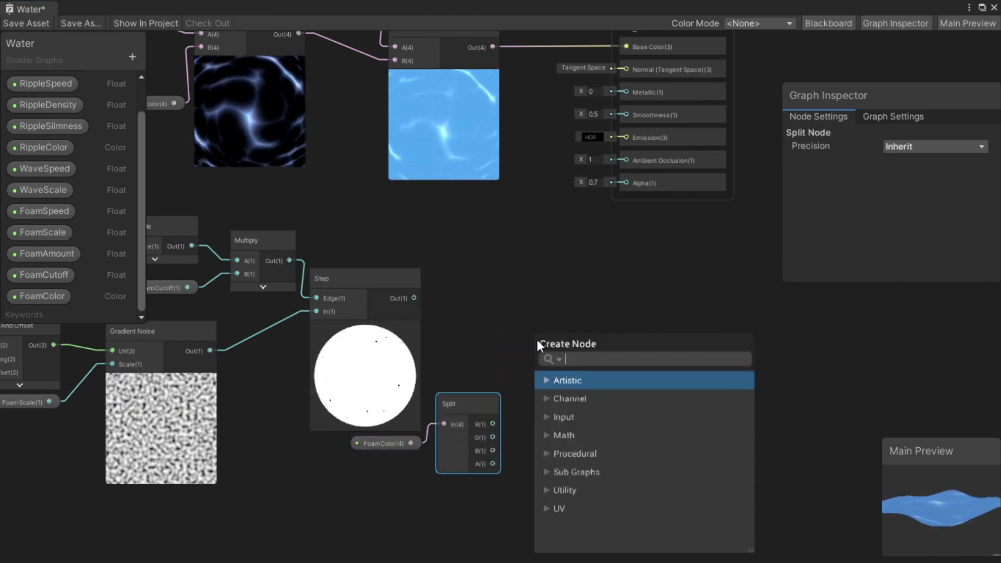
text(mulk)
key(BackSpace)
key(Return)
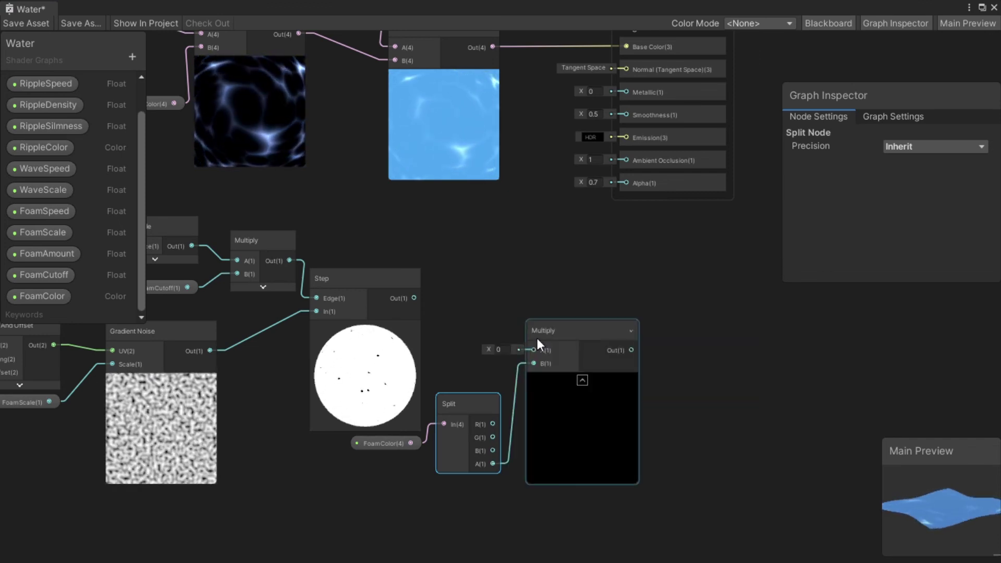
drag(415, 299, 534, 350)
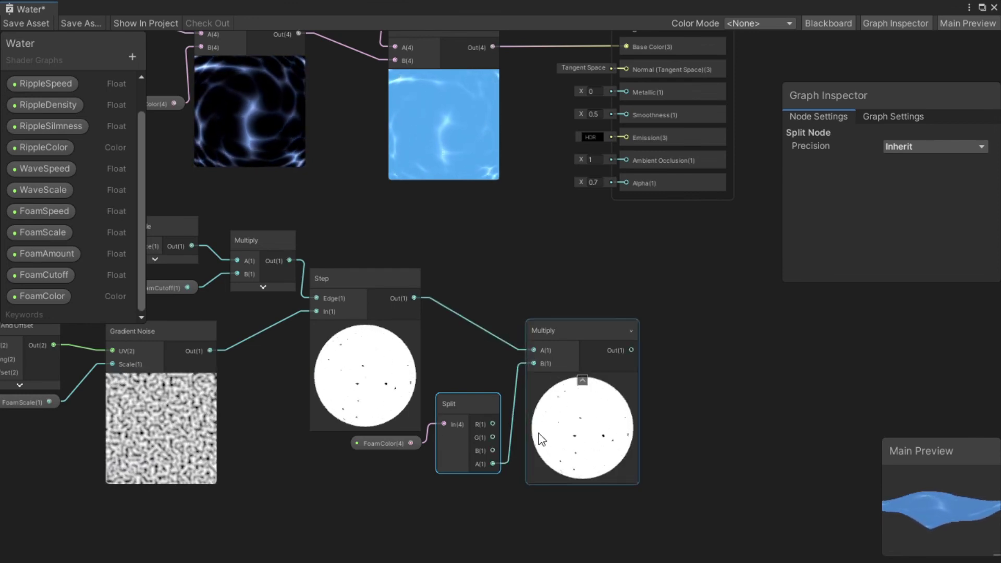
drag(570, 331, 575, 289)
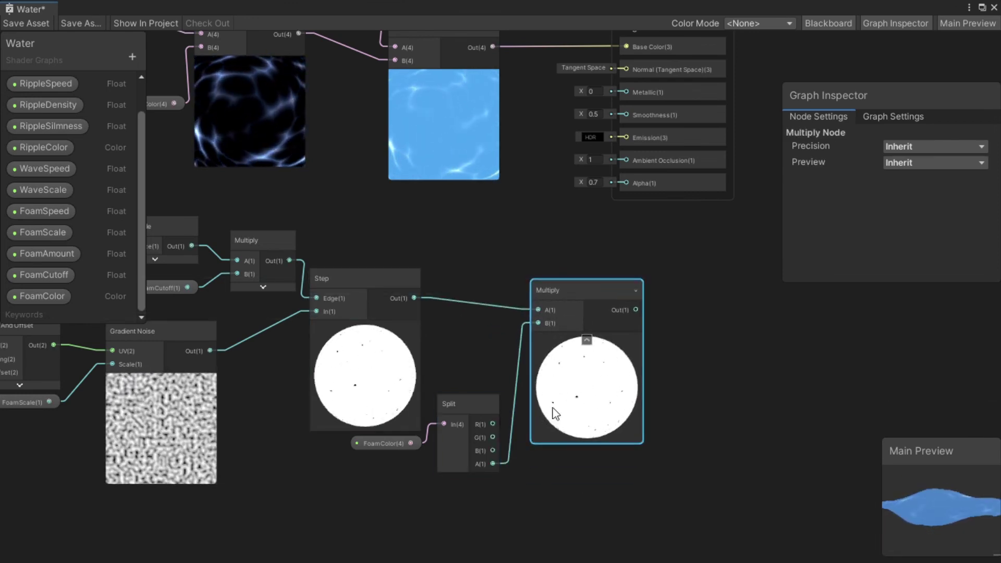
middle_drag(650, 381, 408, 391)
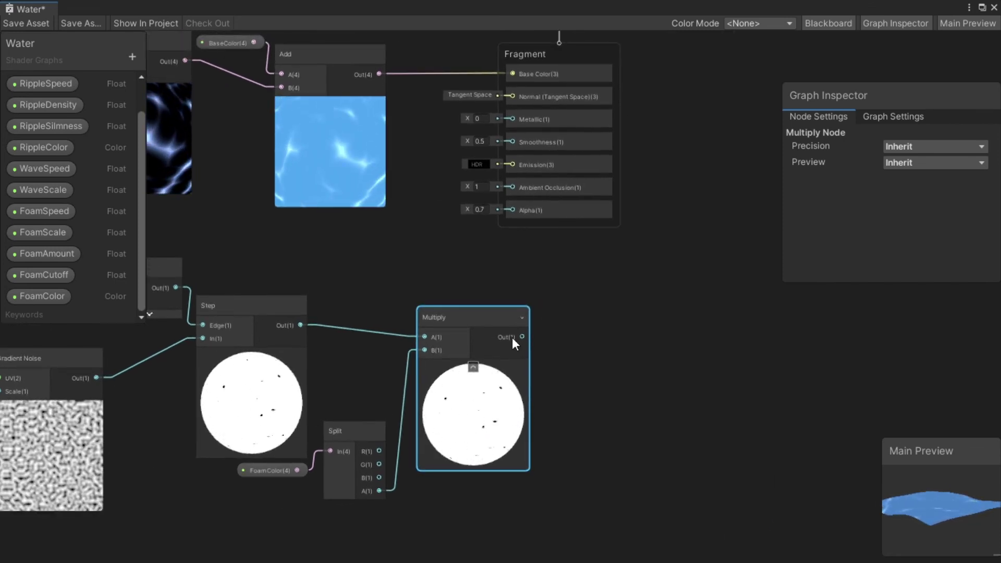
middle_drag(489, 280, 709, 277)
scroll(709, 277, down, 3)
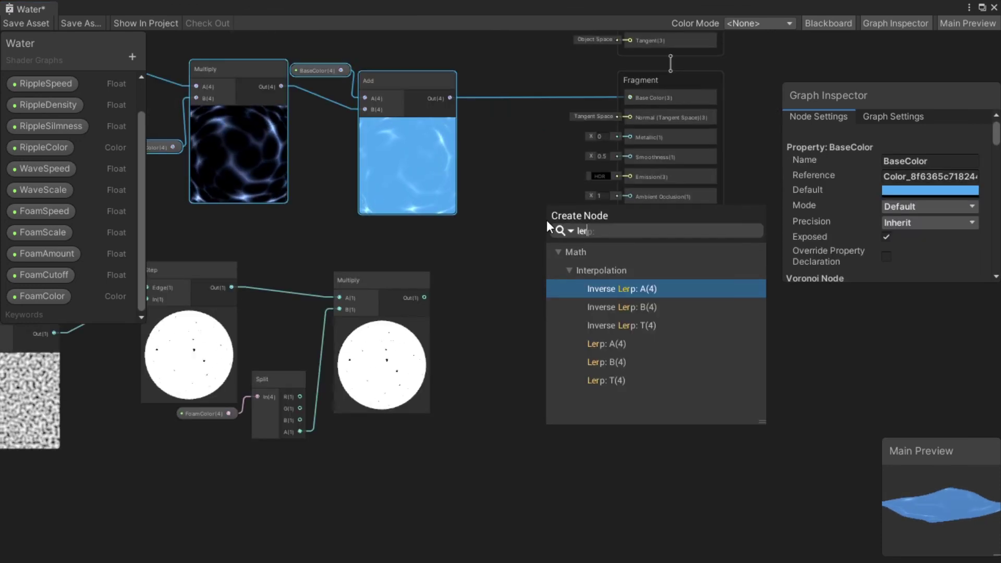
key(Down)
key(Down)
key(Down)
key(Down)
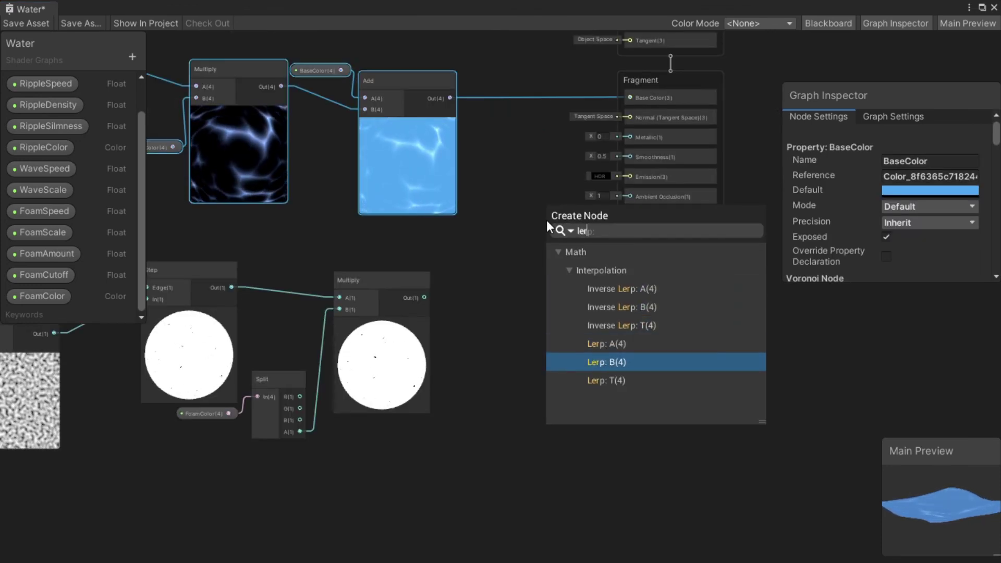
Add a Lerp with the foam mask on T and FoamColor on B, output to Base Color
key(Down)
key(Return)
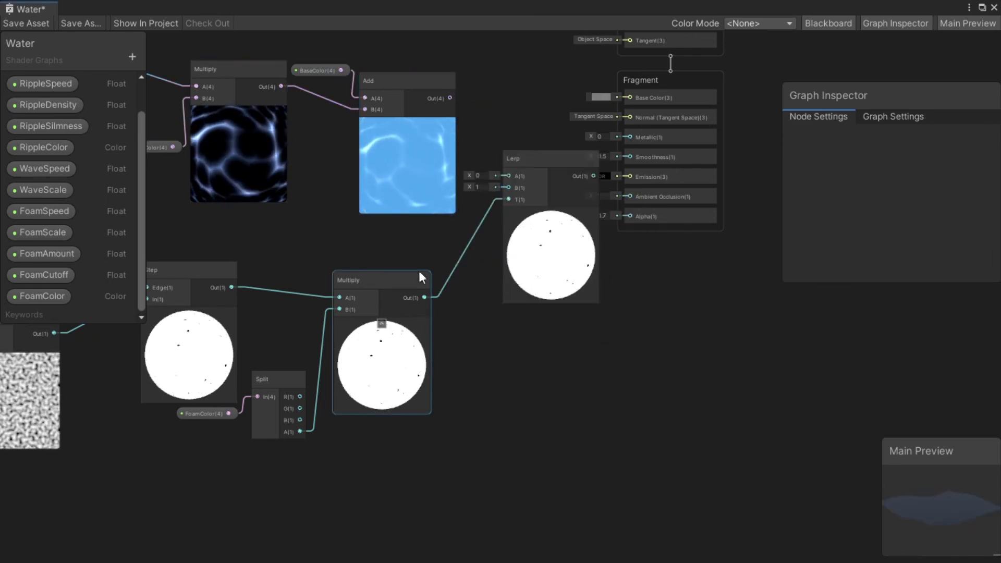
drag(42, 296, 185, 274)
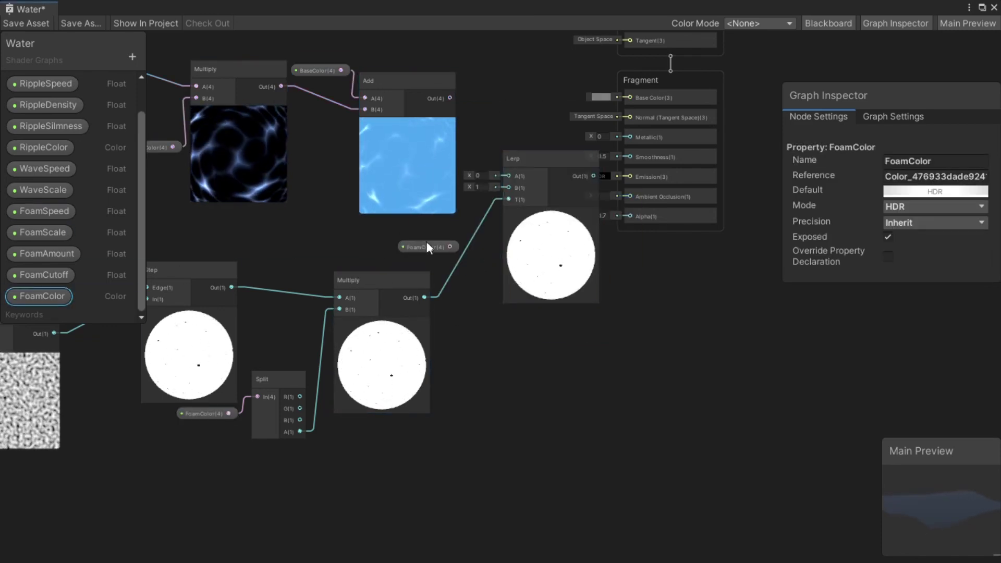
drag(476, 213, 508, 176)
scroll(492, 227, up, 3)
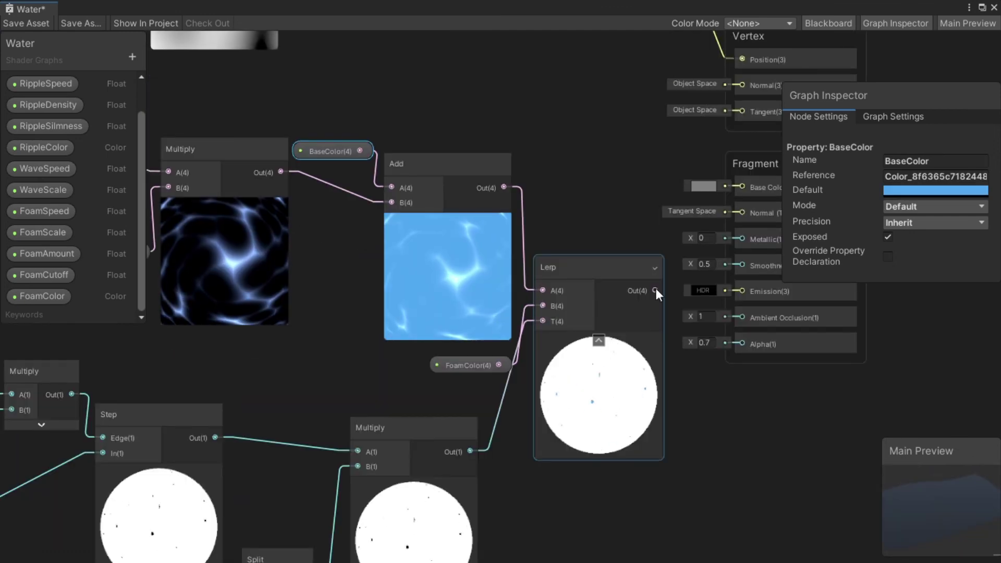
drag(656, 288, 742, 190)
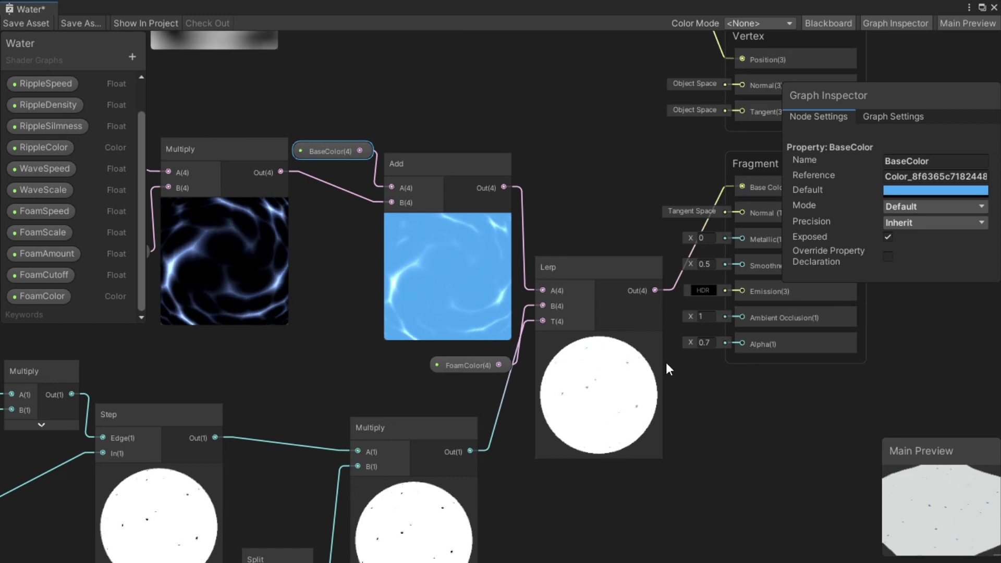
scroll(665, 361, down, 2)
scroll(647, 359, down, 5)
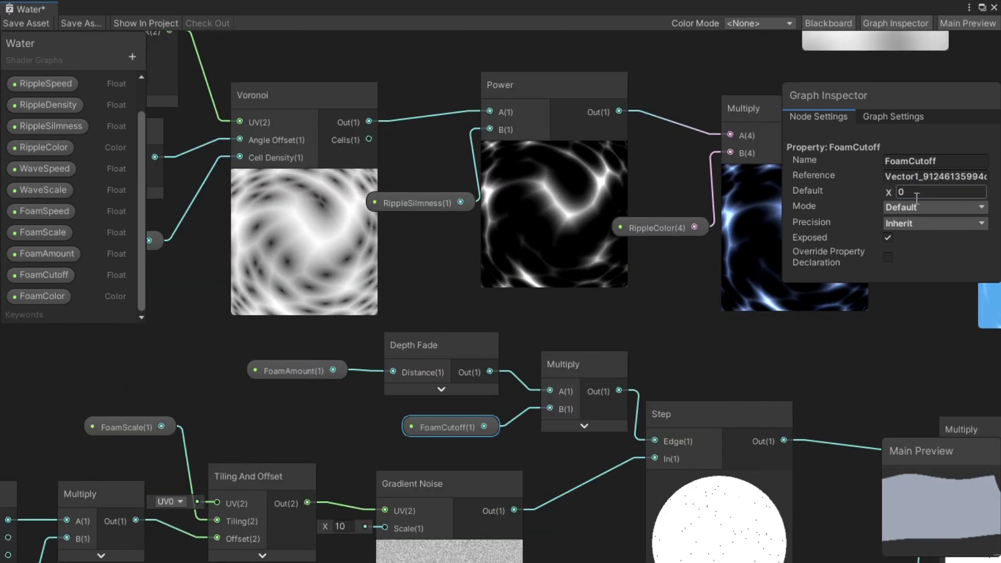
click(917, 193)
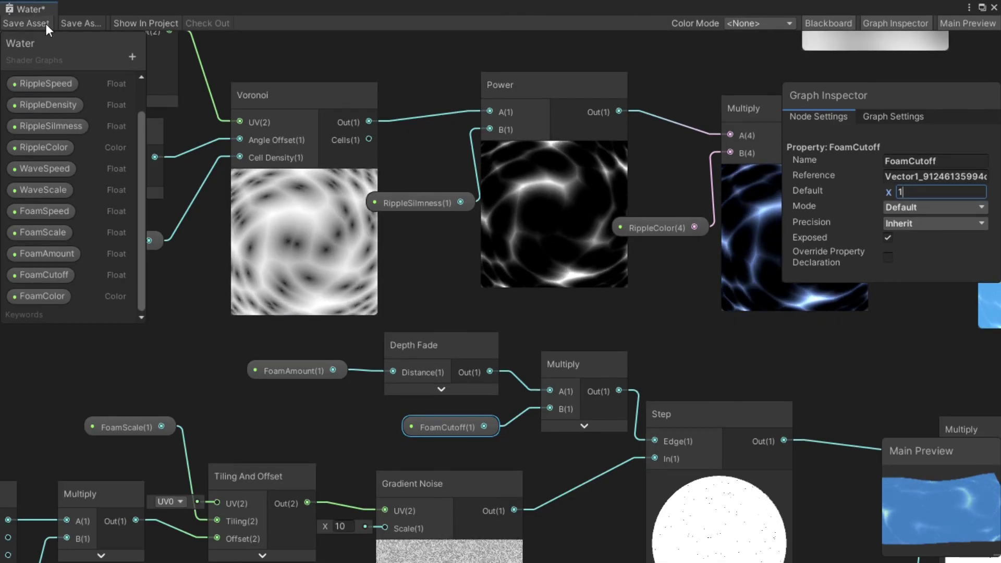
Give FoamCutoff a default of 1 and save the Water shader graph asset
click(143, 230)
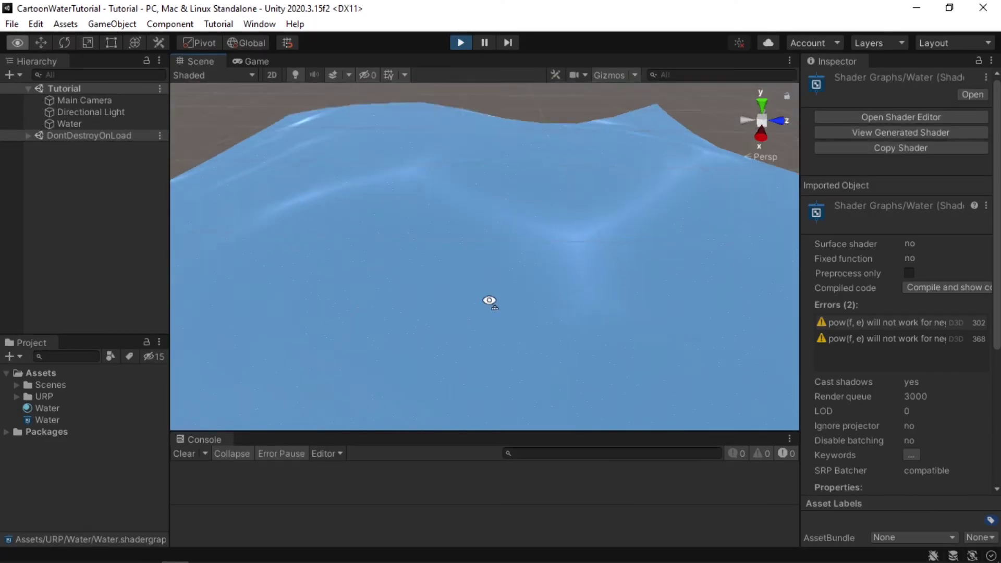
Add a cube from the Hierarchy's 3D Object menu and raise it slightly upward in the water
alt+drag(489, 301, 484, 286)
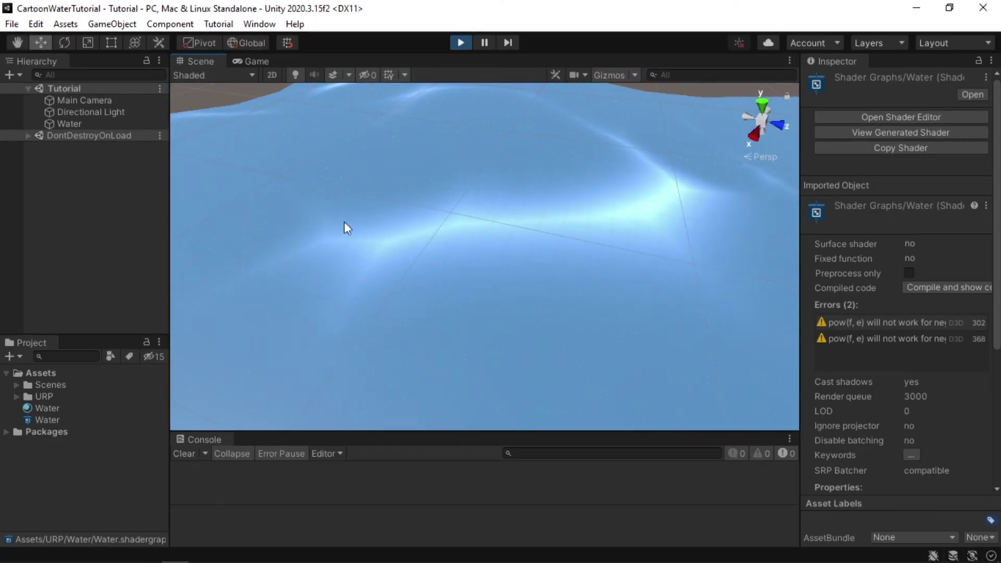
right_click(77, 177)
mouse_move(134, 368)
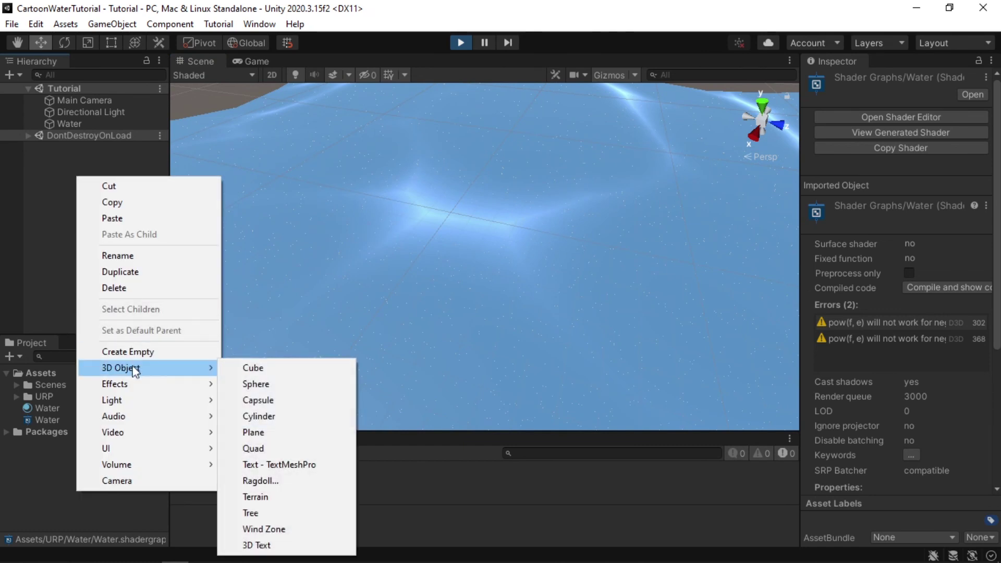
click(263, 369)
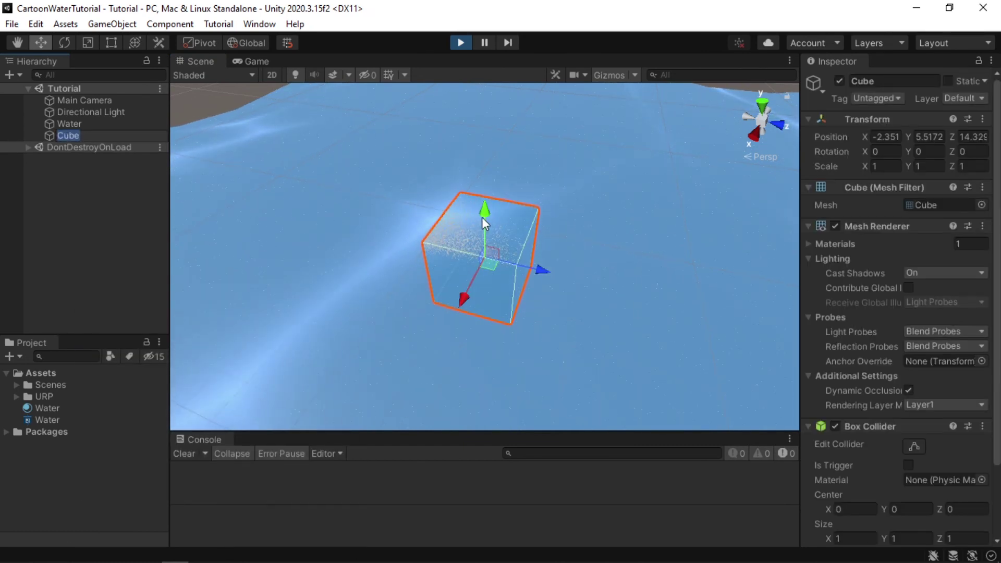
drag(482, 217, 482, 167)
scroll(555, 208, up, 2)
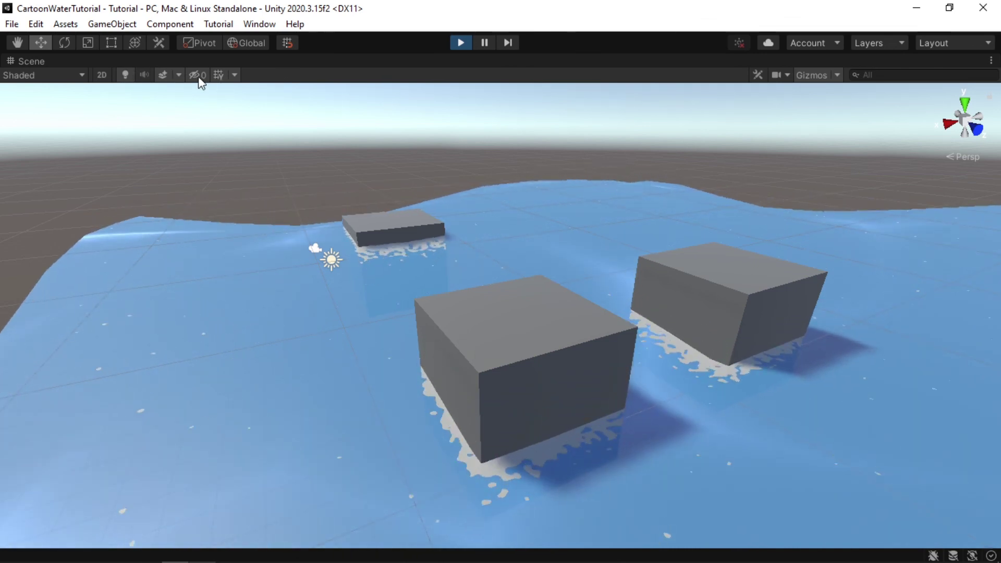
click(164, 76)
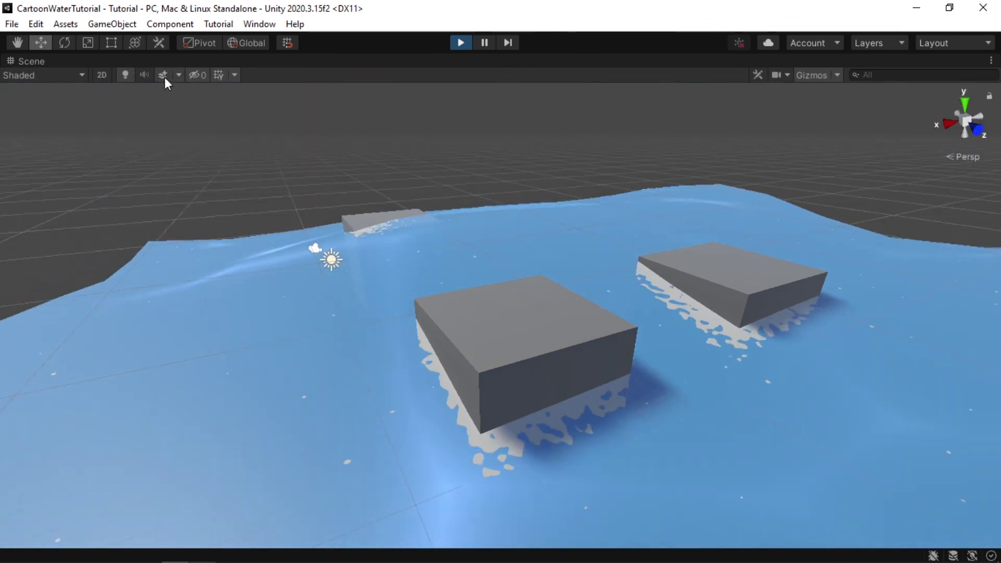
click(164, 77)
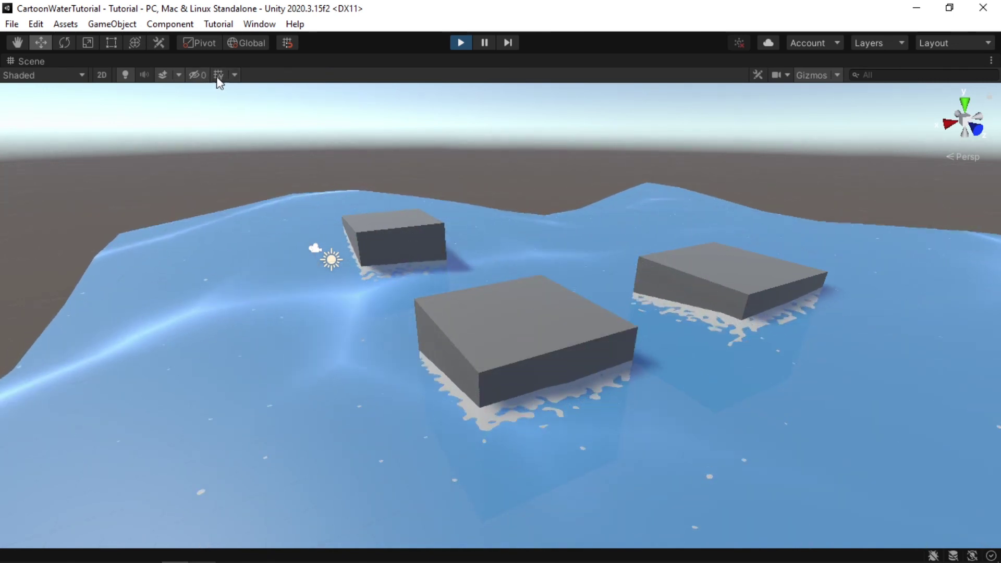
click(159, 76)
click(159, 77)
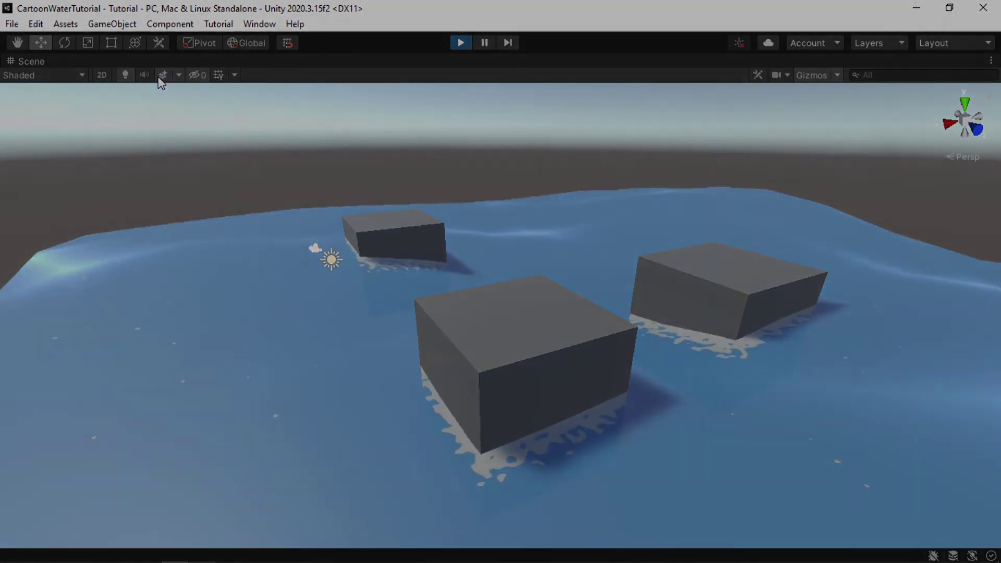